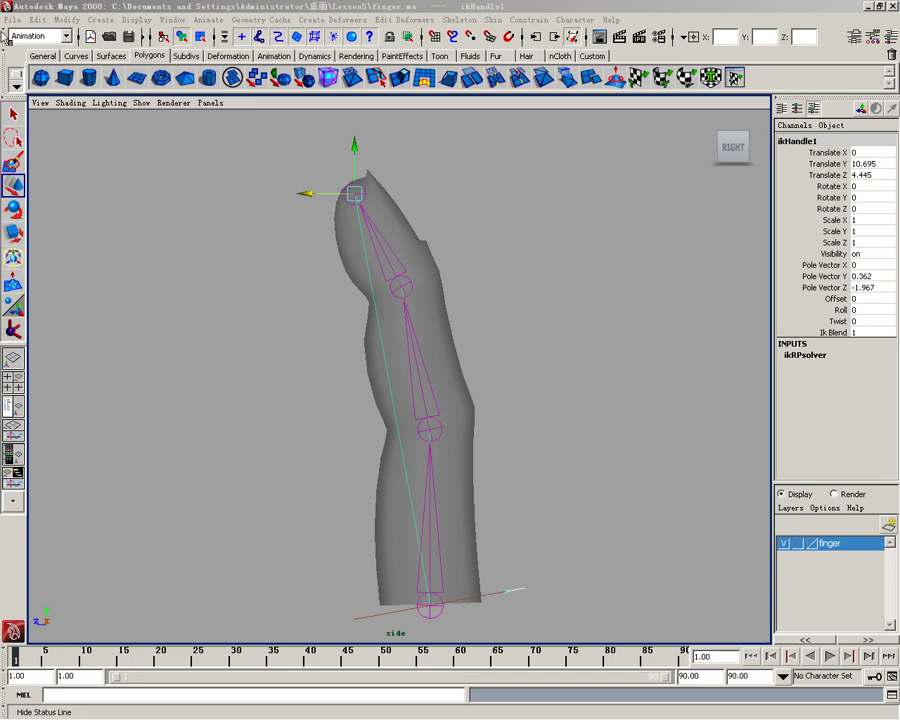
# Open the Lesson5 robot.ma scene without saving changes to finger.ma
pyautogui.click(12, 19)
pyautogui.click(28, 54)
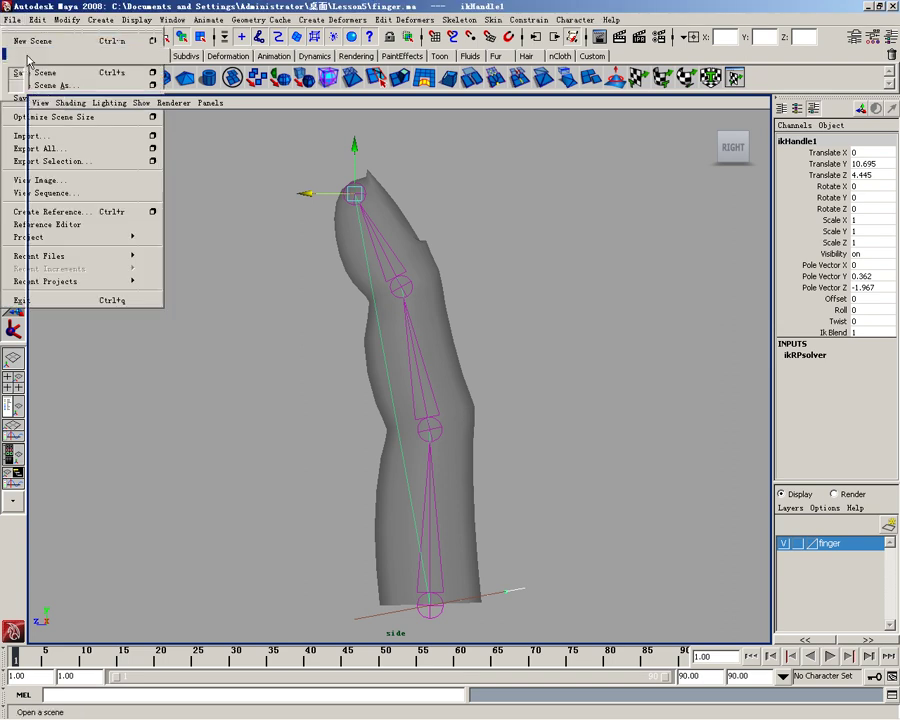
pyautogui.click(354, 288)
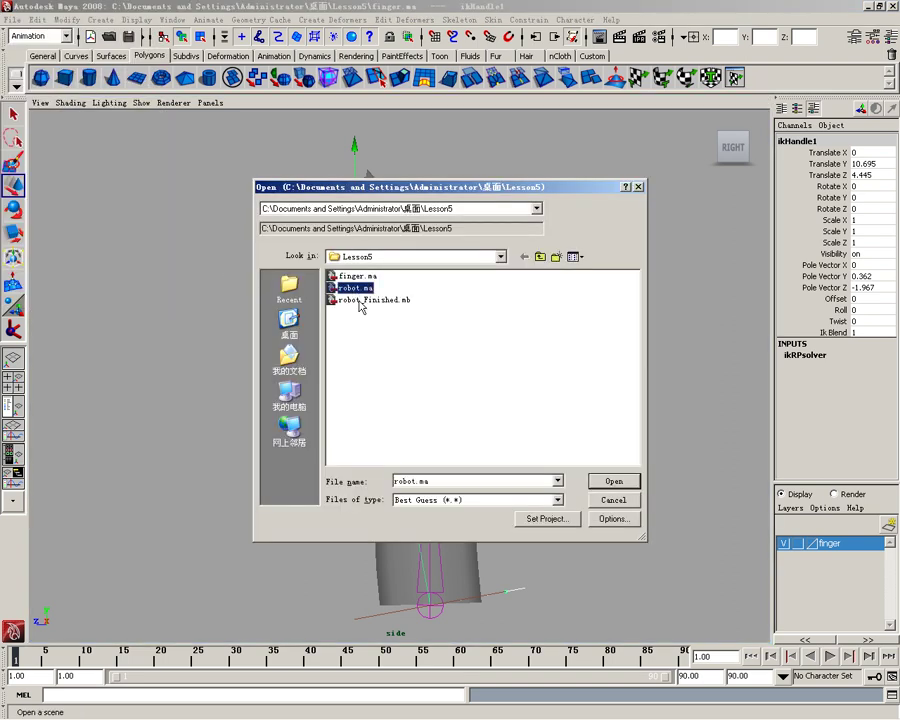
pyautogui.click(612, 483)
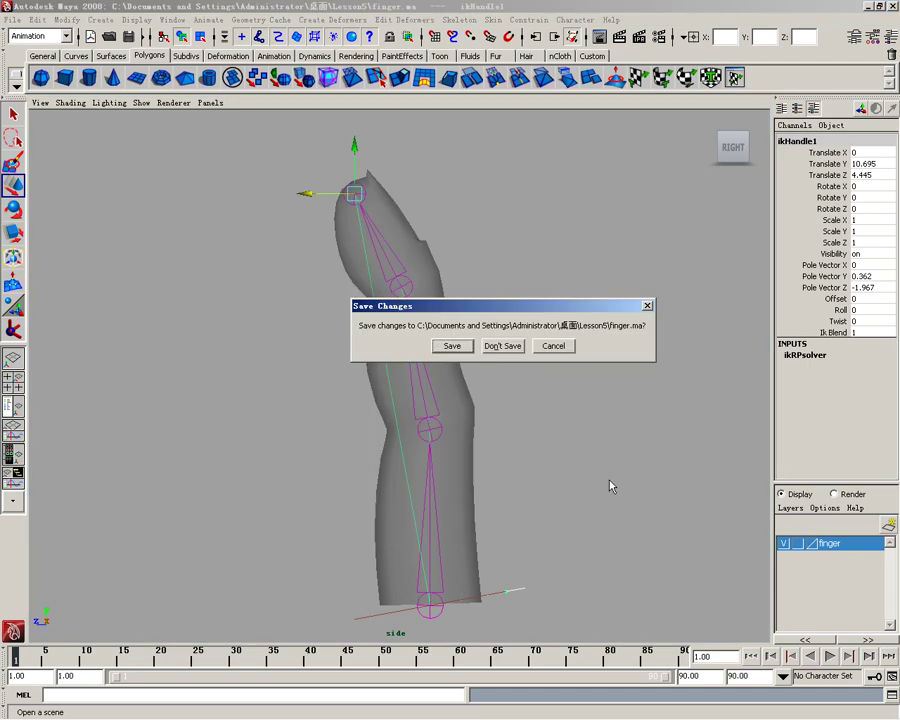
pyautogui.click(501, 345)
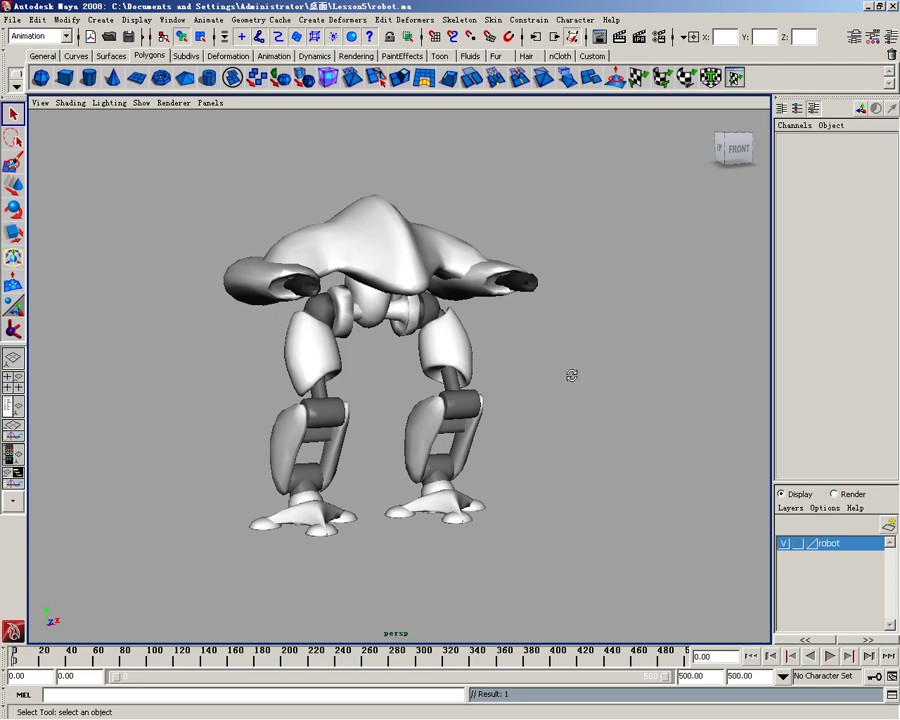
# Template the robot layer as grey wireframe and frame the whole robot in a maximized side view
pyautogui.moveTo(571, 375)
pyautogui.keyDown('alt'); pyautogui.mouseDown()
pyautogui.moveTo(427, 359)
pyautogui.moveTo(550, 374)
pyautogui.moveTo(643, 374)
pyautogui.moveTo(650, 359)
pyautogui.moveTo(506, 364)
pyautogui.moveTo(436, 374)
pyautogui.moveTo(437, 383)
pyautogui.mouseUp(); pyautogui.keyUp('alt')
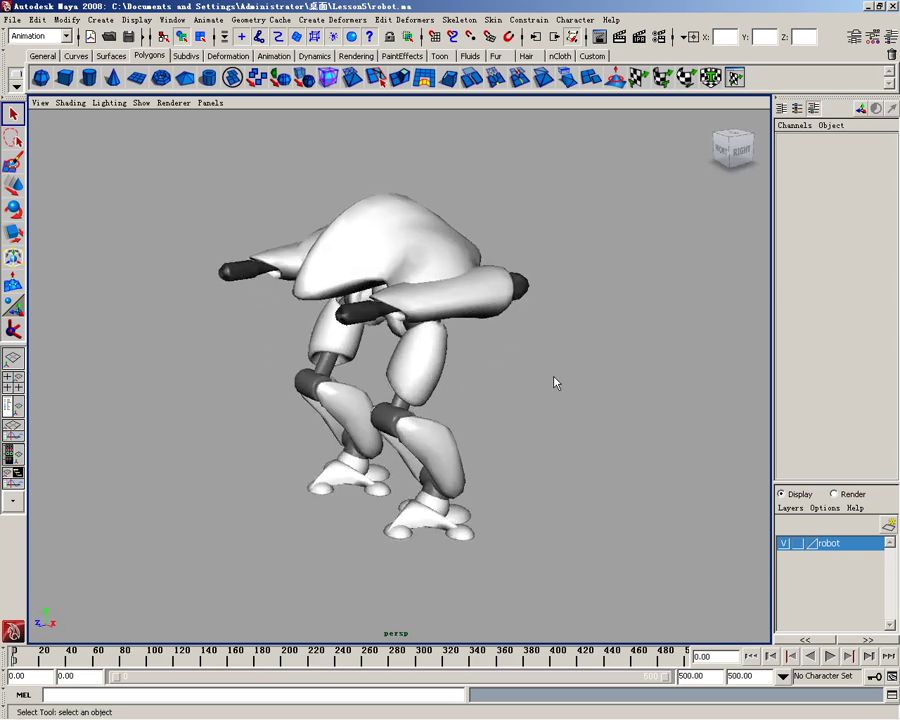
pyautogui.click(797, 543)
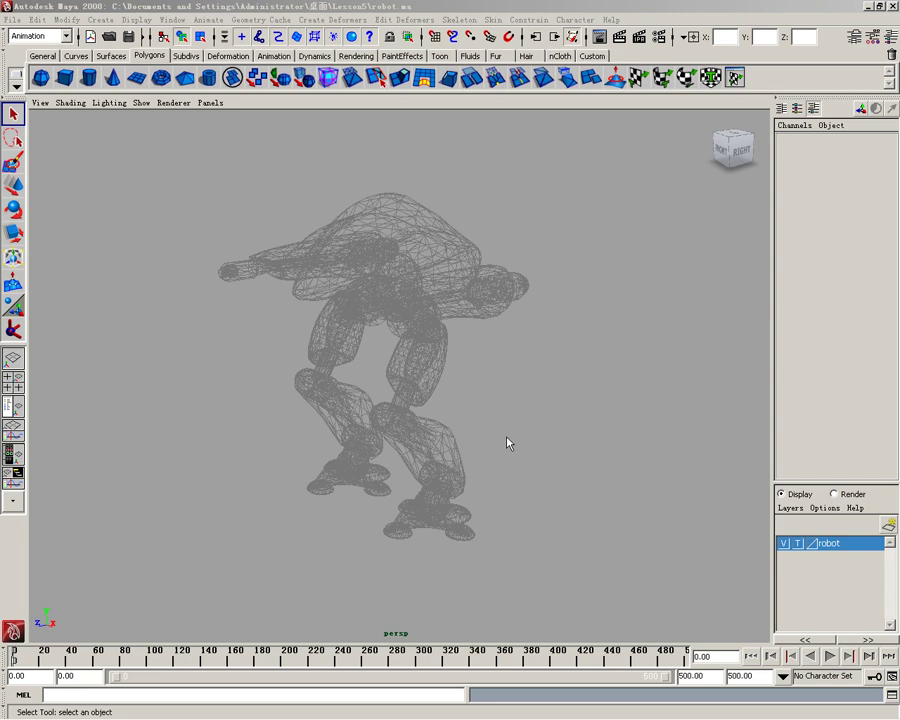
pyautogui.press('space')
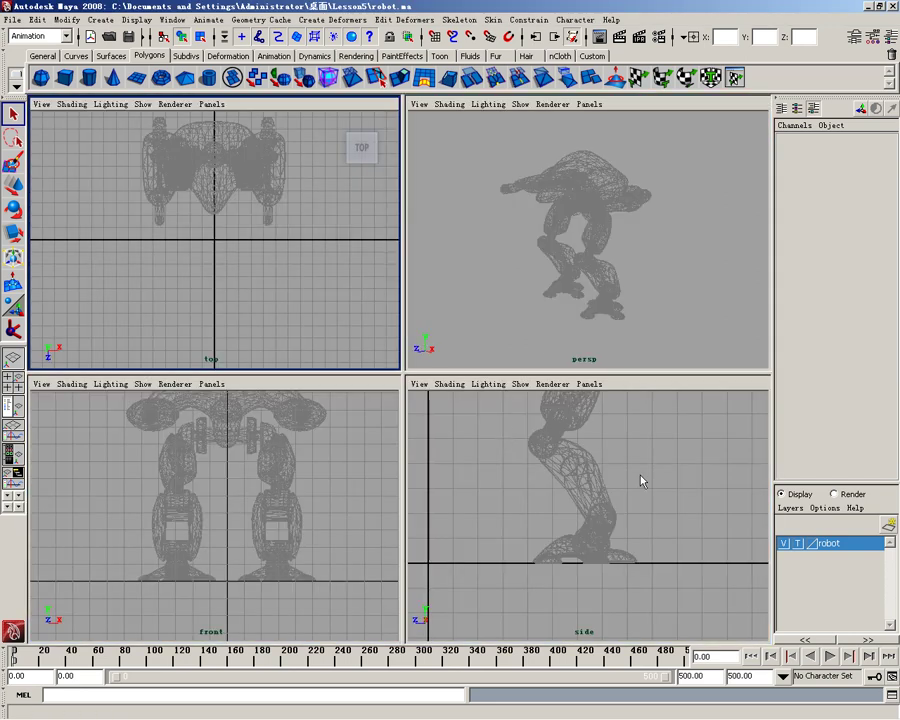
pyautogui.press('space')
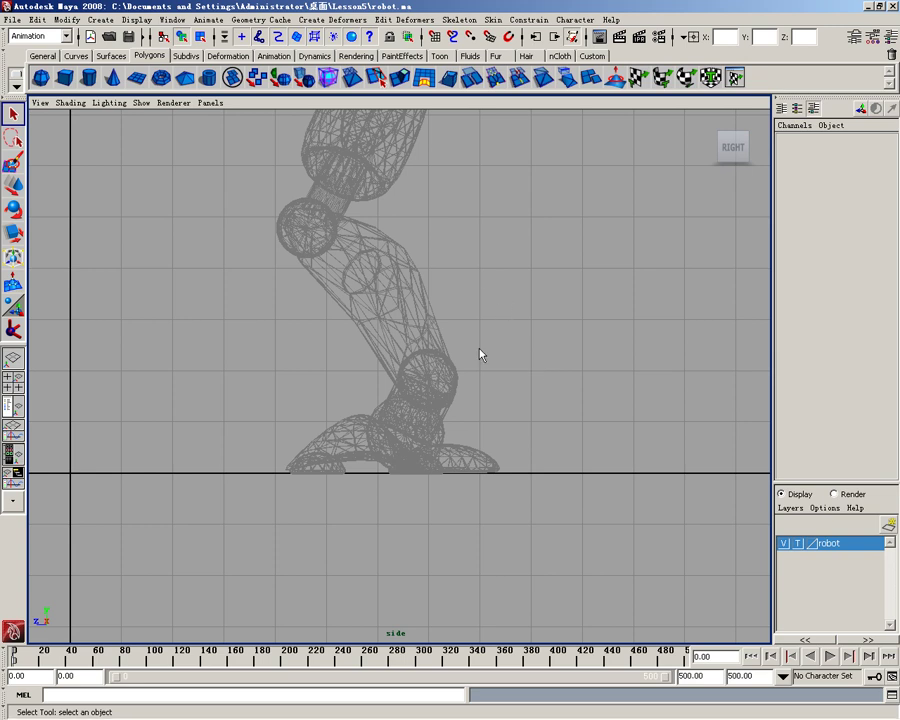
pyautogui.press('space')
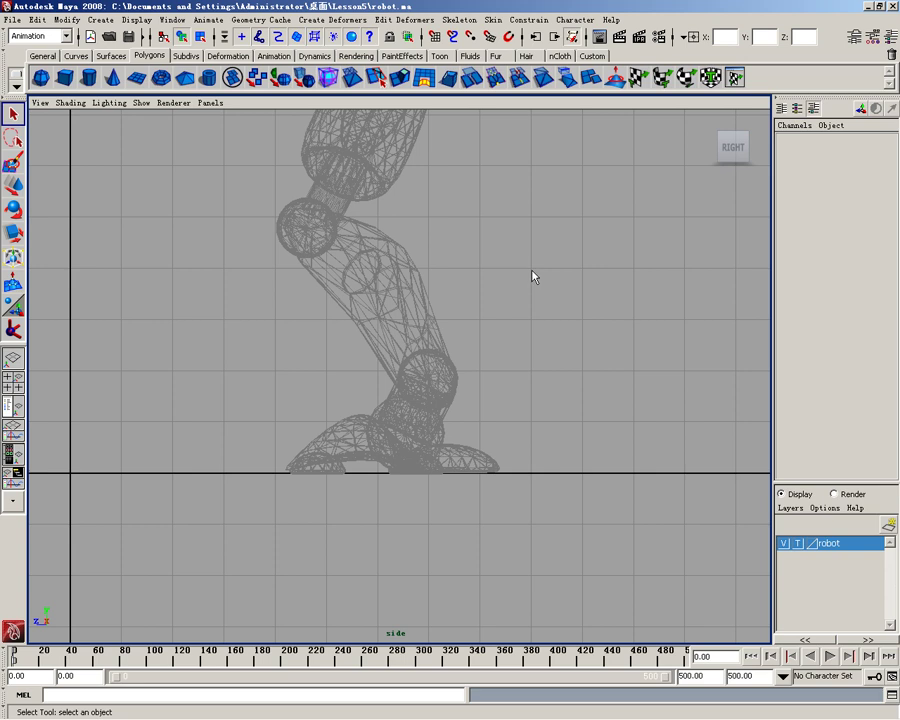
pyautogui.keyDown('alt'); pyautogui.moveTo(531, 277); pyautogui.dragTo(529, 443, button='middle'); pyautogui.keyUp('alt')
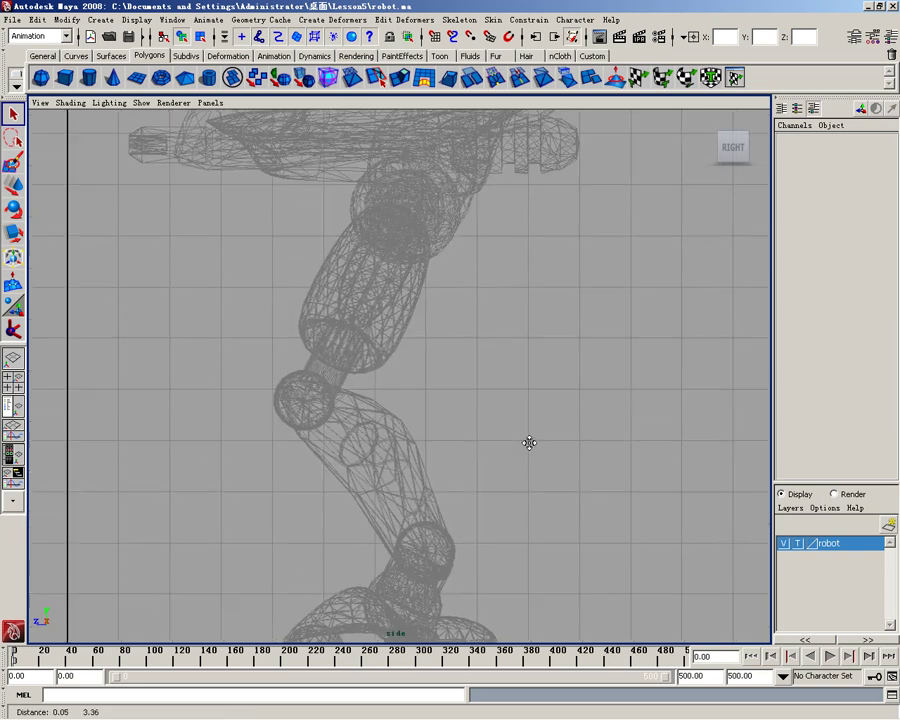
pyautogui.scroll(-2, 532, 438)
pyautogui.scroll(-3, 530, 430)
pyautogui.scroll(-1, 530, 424)
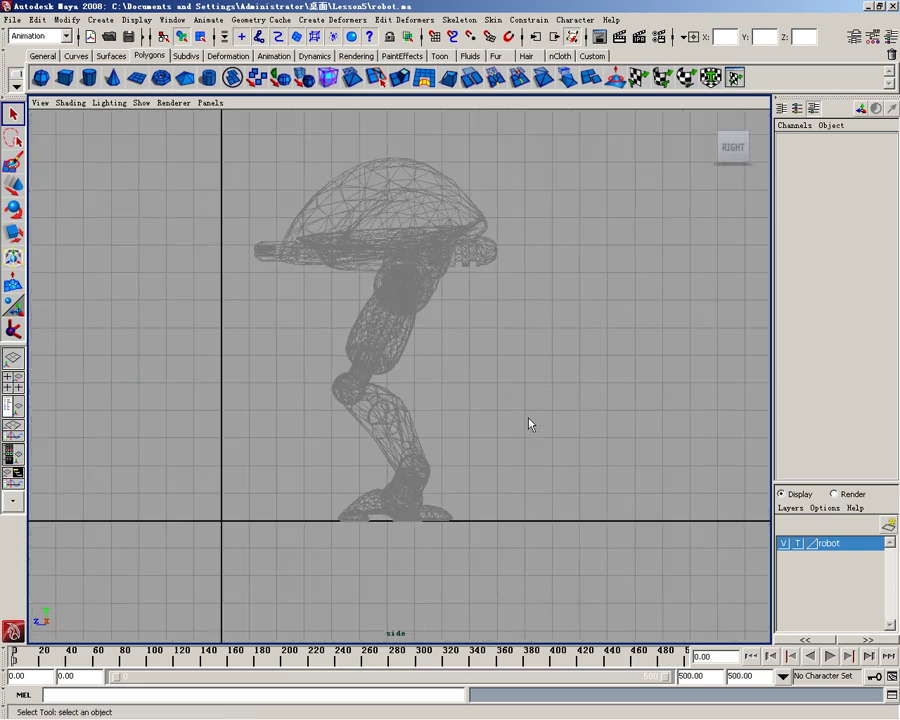
pyautogui.scroll(1, 530, 424)
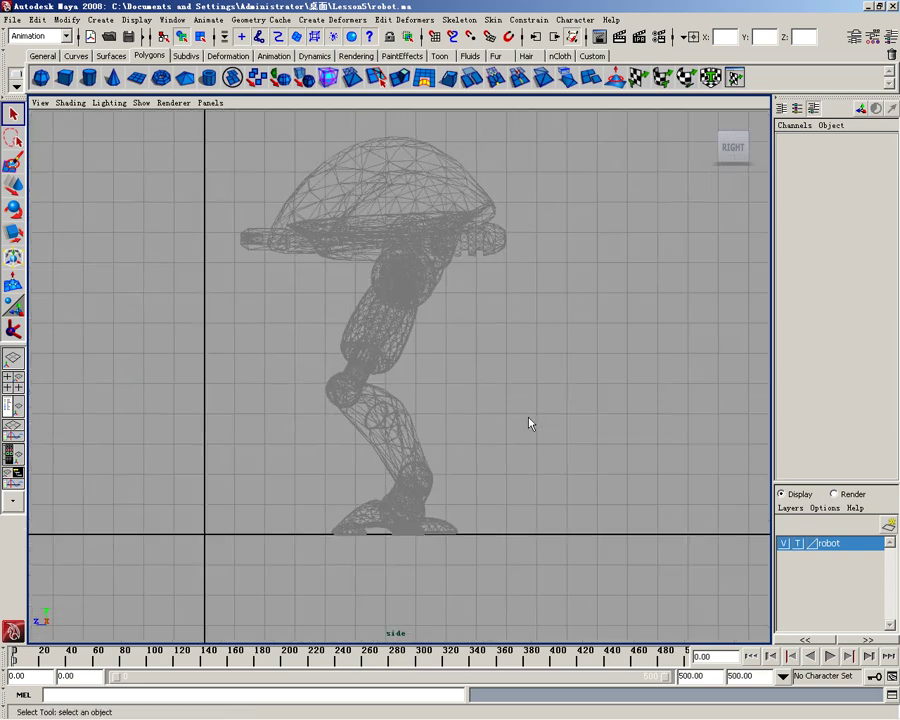
# Place joint1 to joint3 at the hip, knee and ankle in the side view
pyautogui.click(461, 20)
pyautogui.click(473, 41)
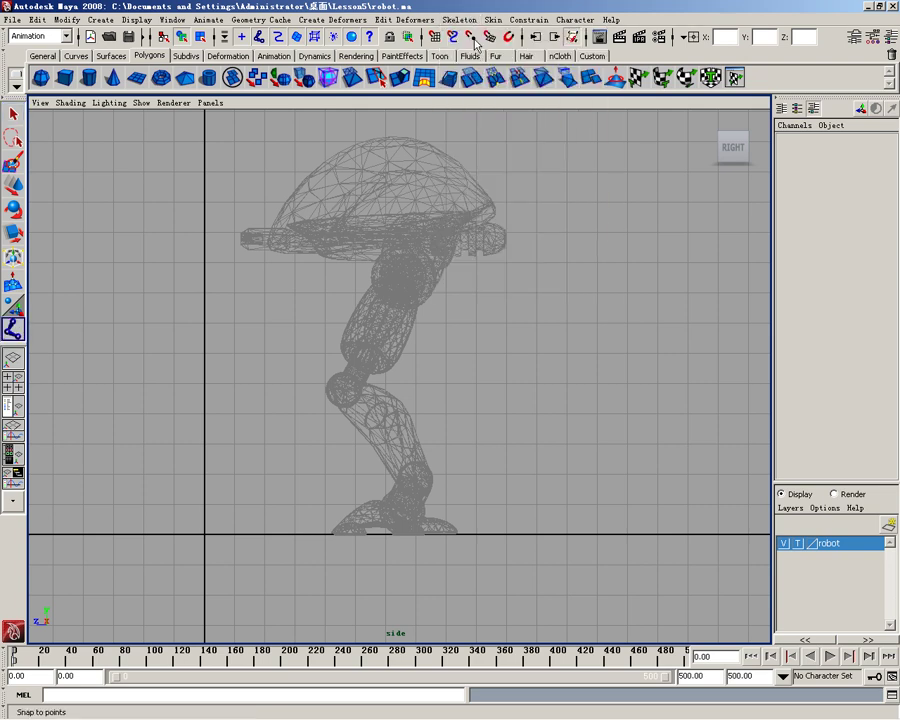
pyautogui.click(403, 276)
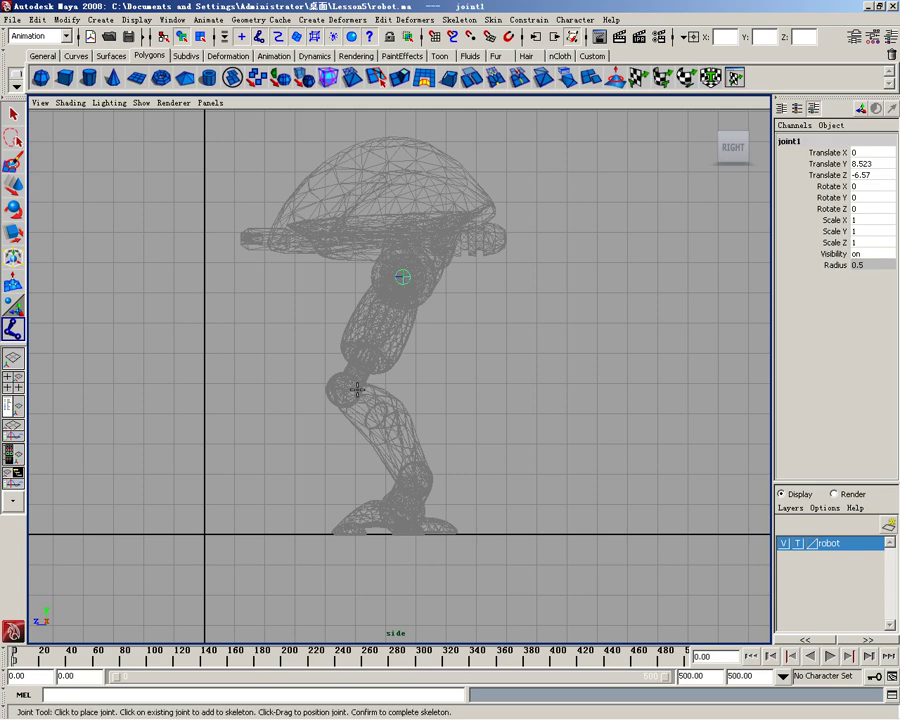
pyautogui.click(344, 388)
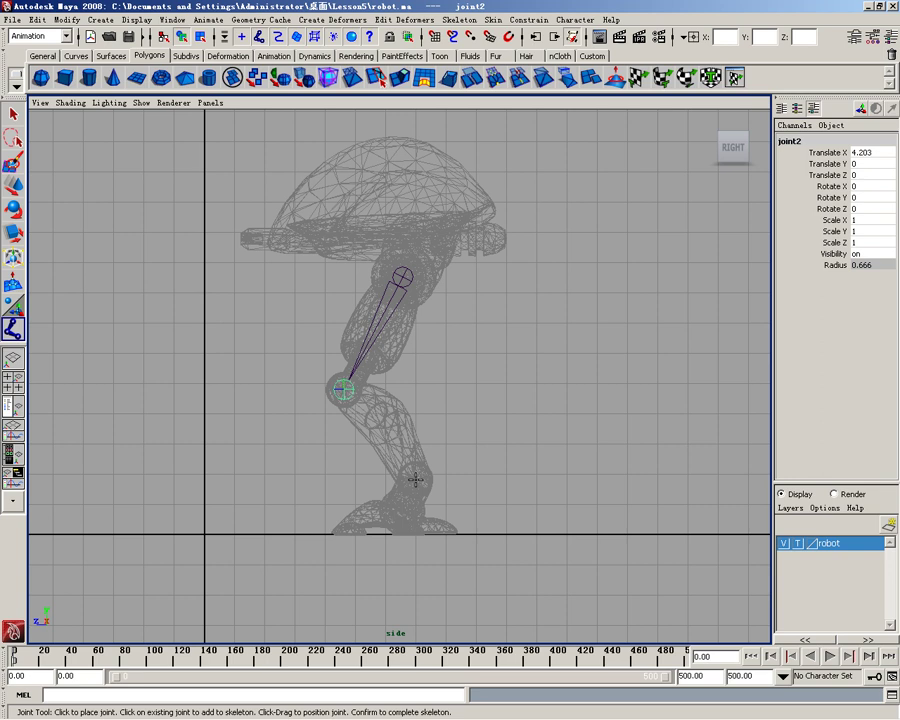
pyautogui.click(415, 480)
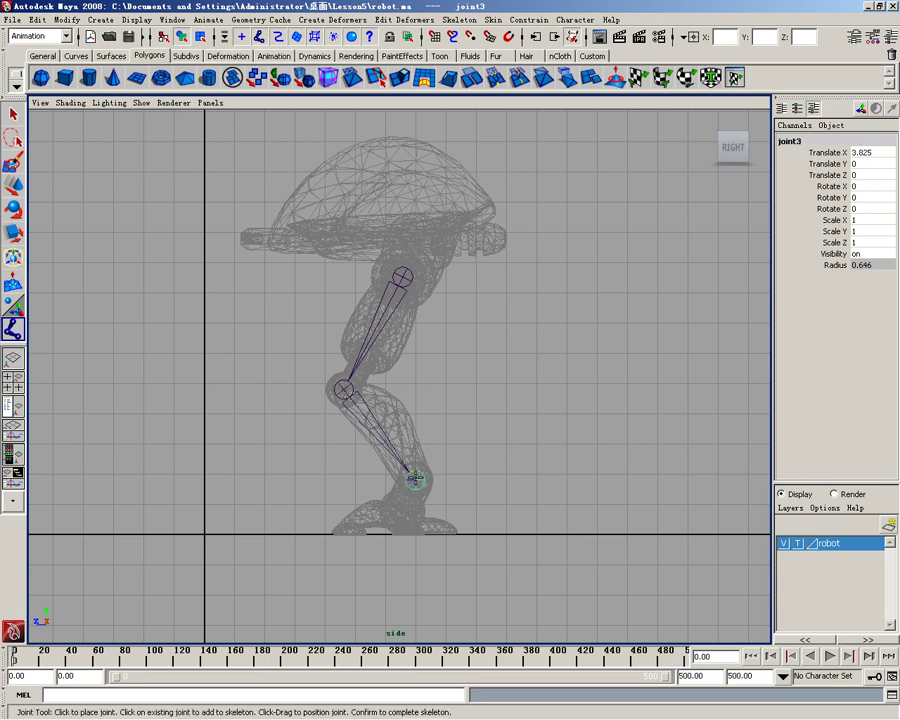
pyautogui.press('q')
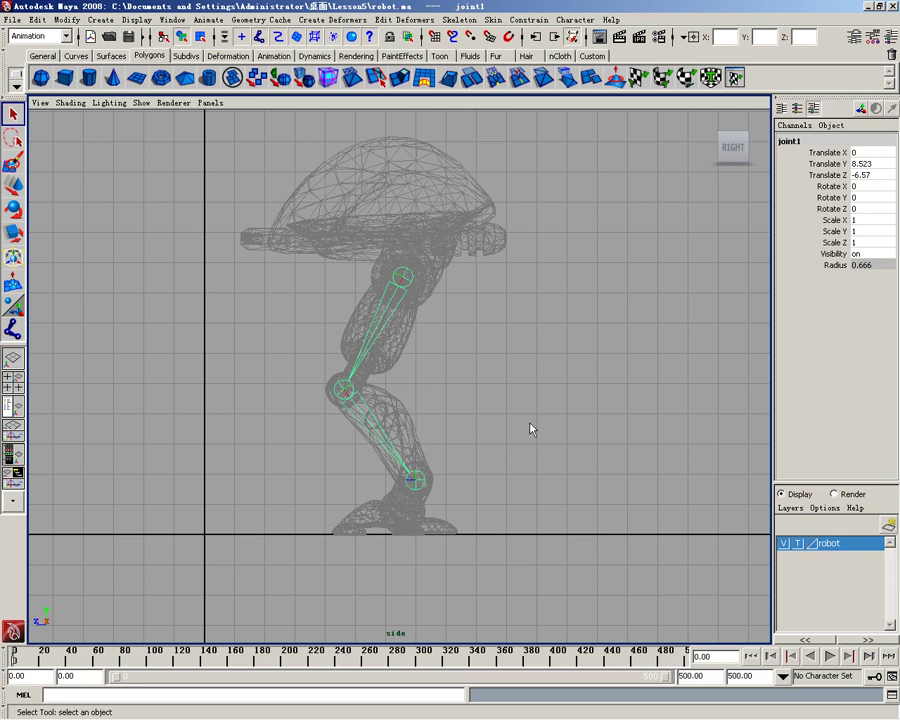
pyautogui.press('space')
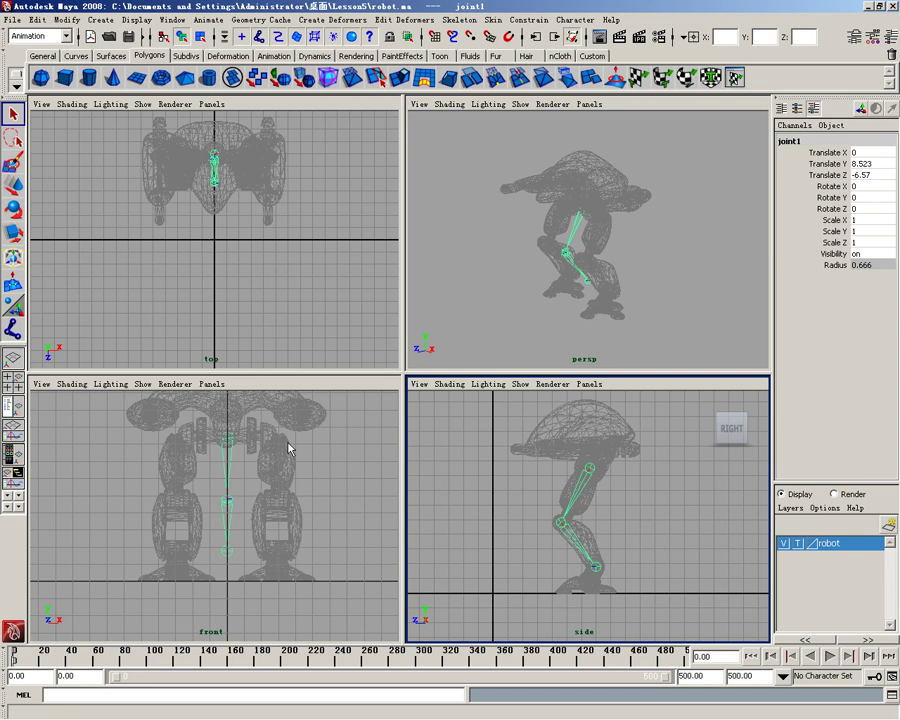
# Move joint1 along X to Translate X 2.915 inside the leg in the front view
pyautogui.press('space')
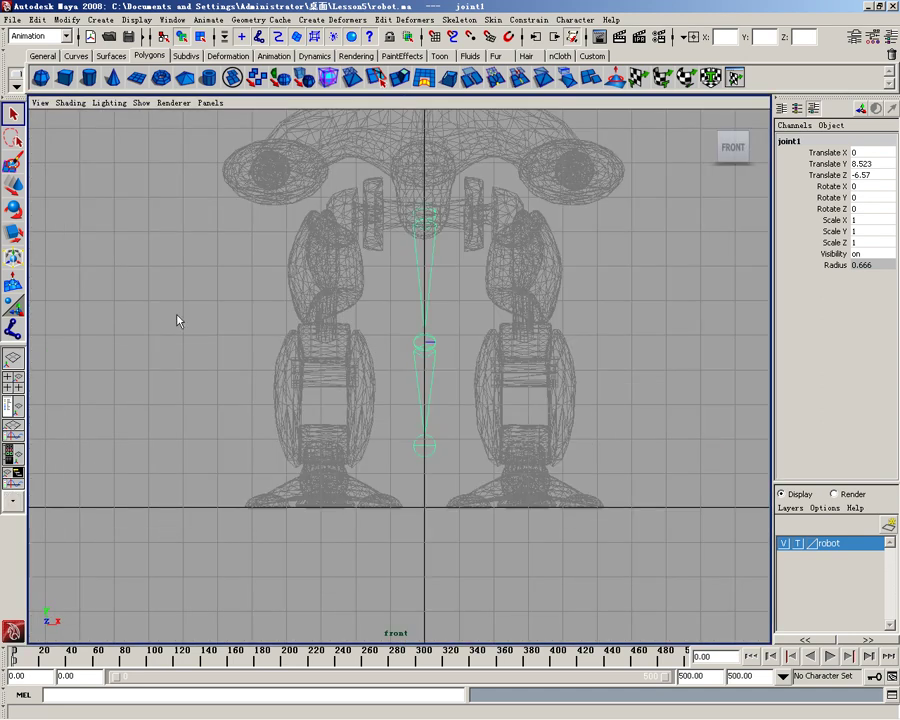
pyautogui.click(16, 188)
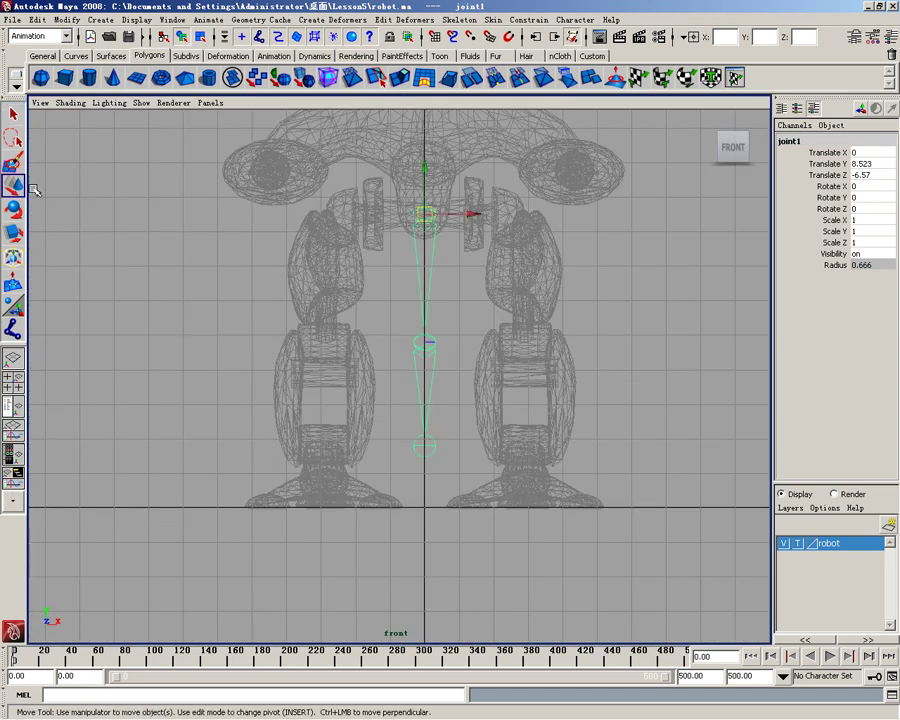
pyautogui.moveTo(470, 216)
pyautogui.mouseDown()
pyautogui.moveTo(572, 217)
pyautogui.moveTo(565, 215)
pyautogui.mouseUp()
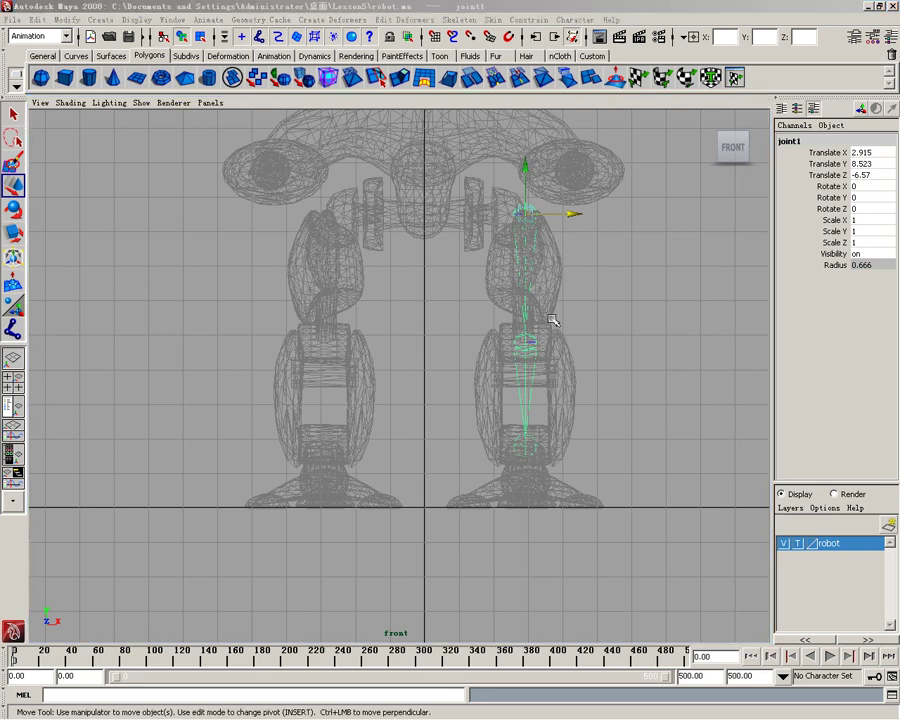
# Rename joint1 to left_hip and the knee joint to left_knee
pyautogui.click(790, 141)
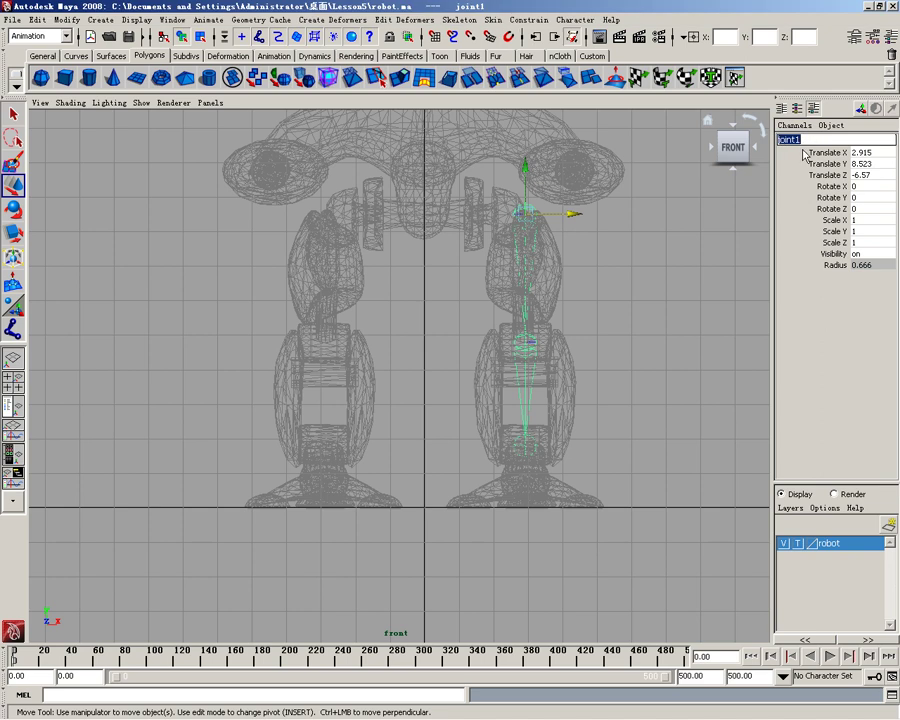
pyautogui.press('BackSpace')
pyautogui.write('left')
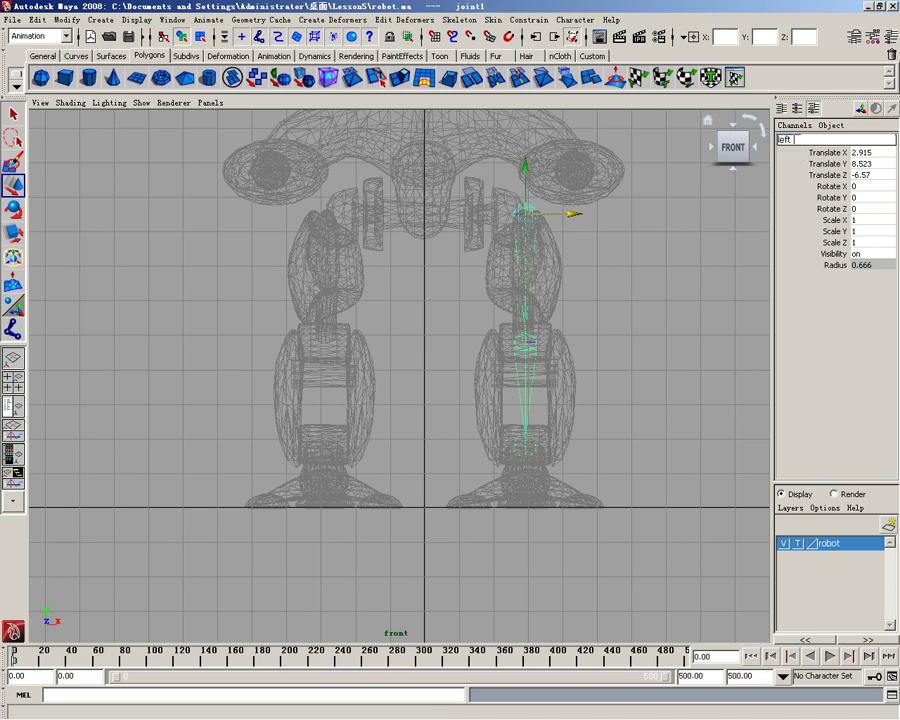
pyautogui.write('hip')
pyautogui.press('Return')
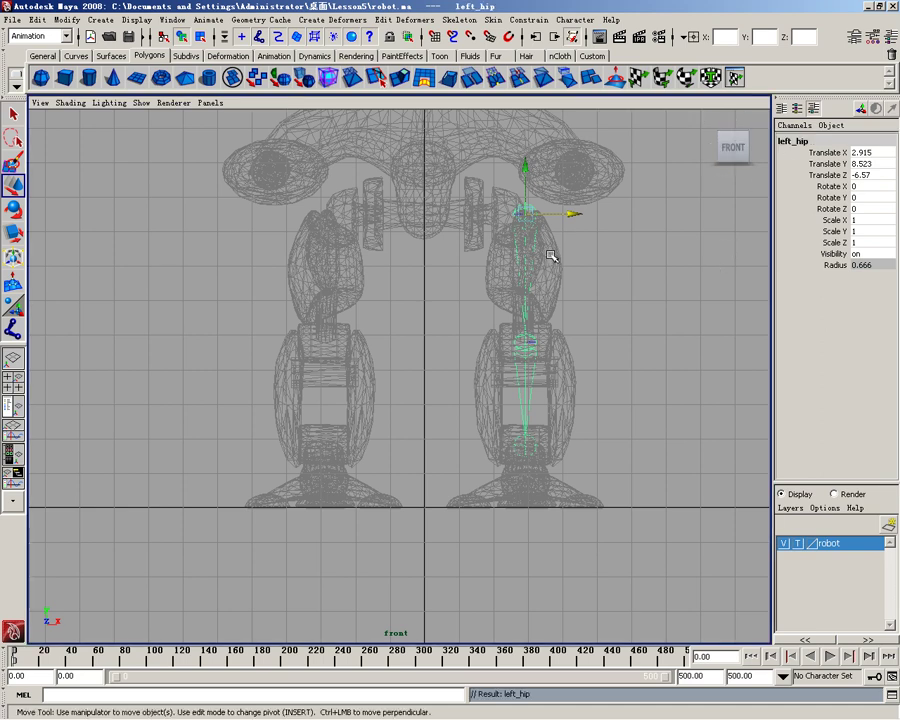
pyautogui.moveTo(624, 372)
pyautogui.mouseDown()
pyautogui.moveTo(486, 420)
pyautogui.moveTo(496, 414)
pyautogui.mouseUp()
pyautogui.doubleClick(809, 141)
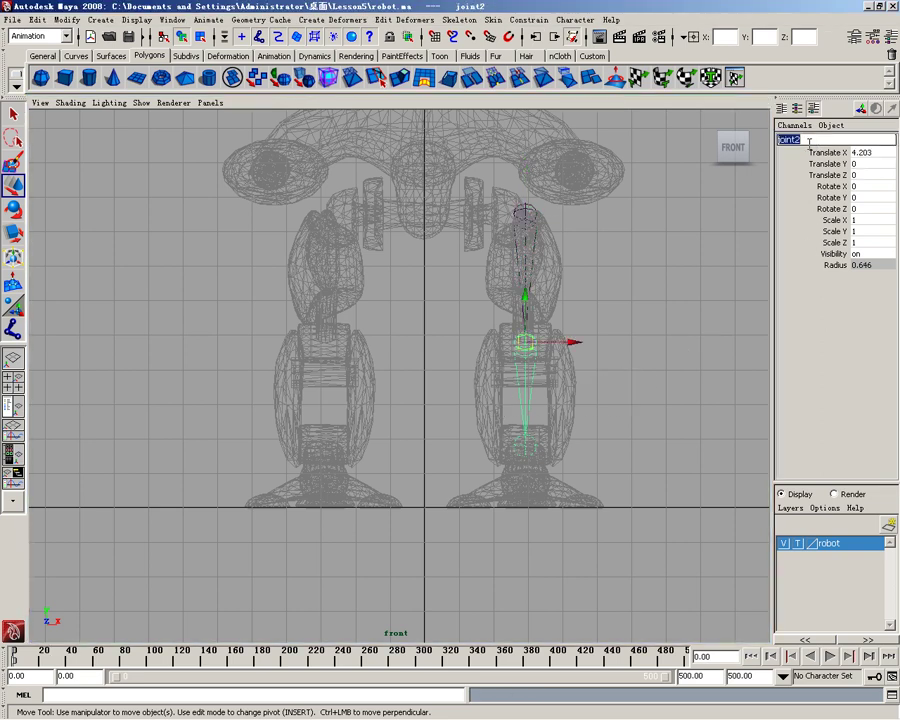
pyautogui.write('left_')
pyautogui.write('kn')
pyautogui.write('ee')
pyautogui.press('Return')
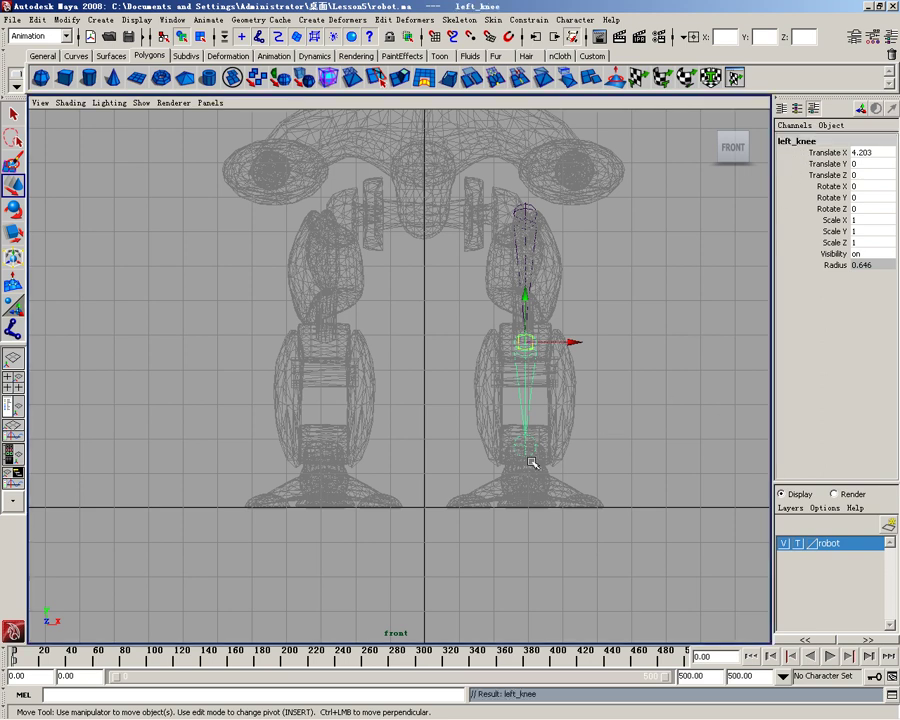
# Rename the ankle joint to left_ankle, then select the left_hip joint
pyautogui.click(526, 445)
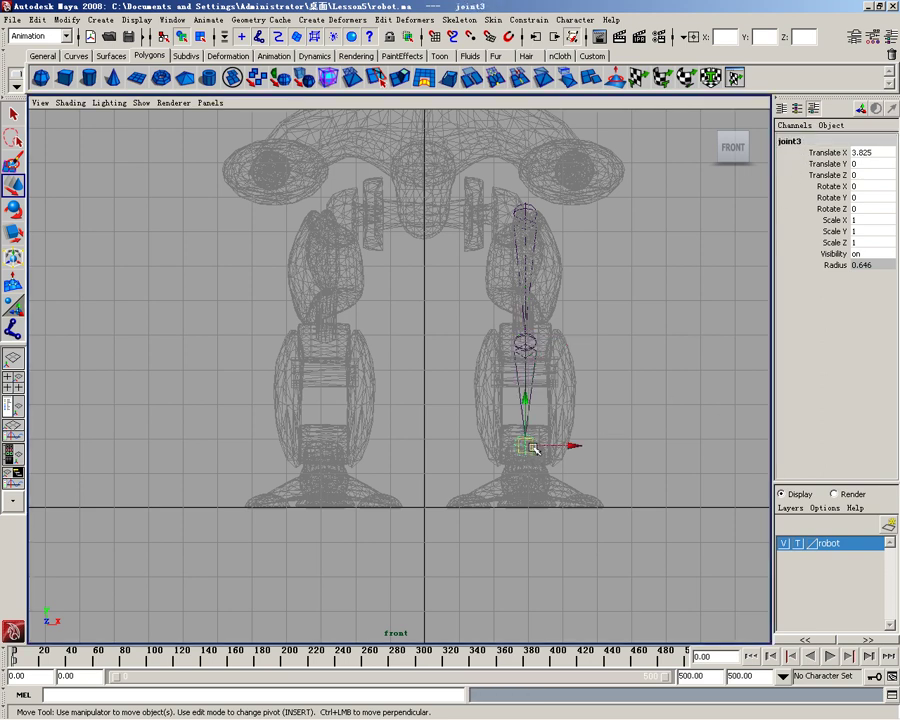
pyautogui.doubleClick(812, 143)
pyautogui.press('BackSpace')
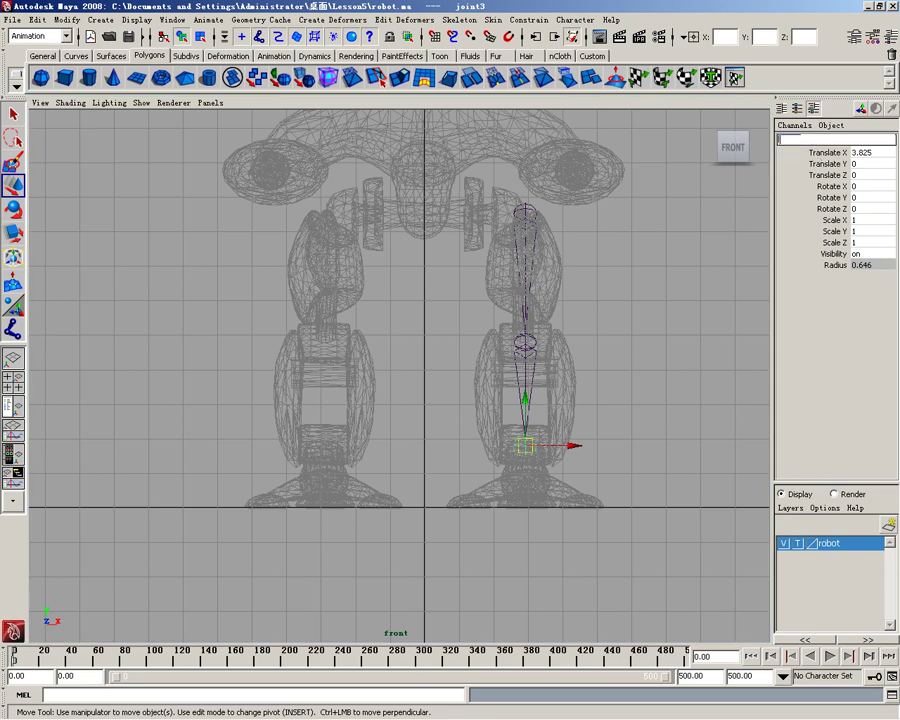
pyautogui.write('lef')
pyautogui.write(' a')
pyautogui.write('kl')
pyautogui.write('e')
pyautogui.press('Return')
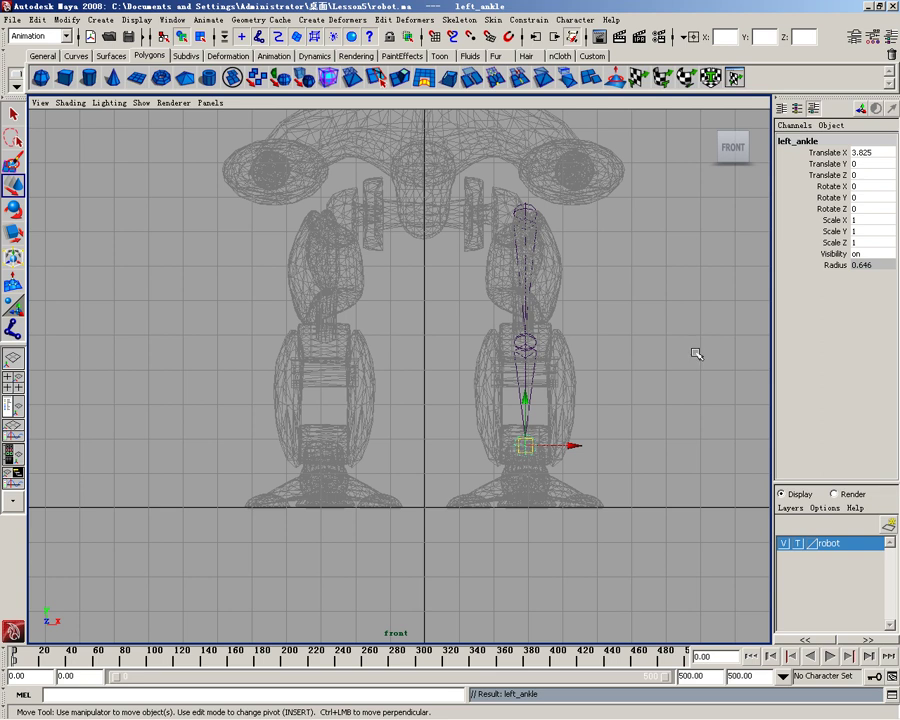
pyautogui.click(530, 210)
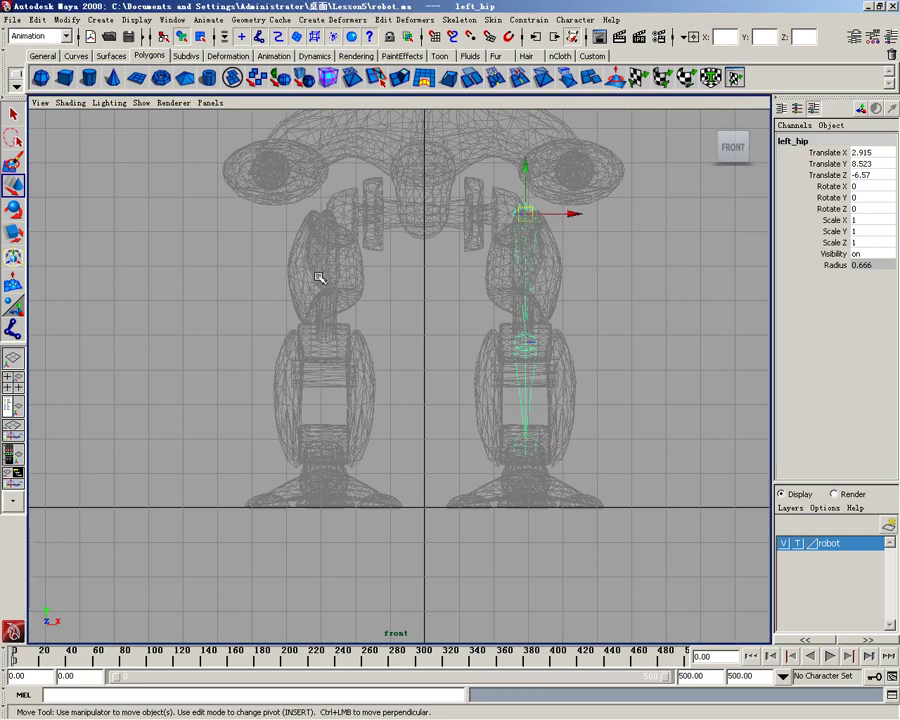
pyautogui.click(68, 20)
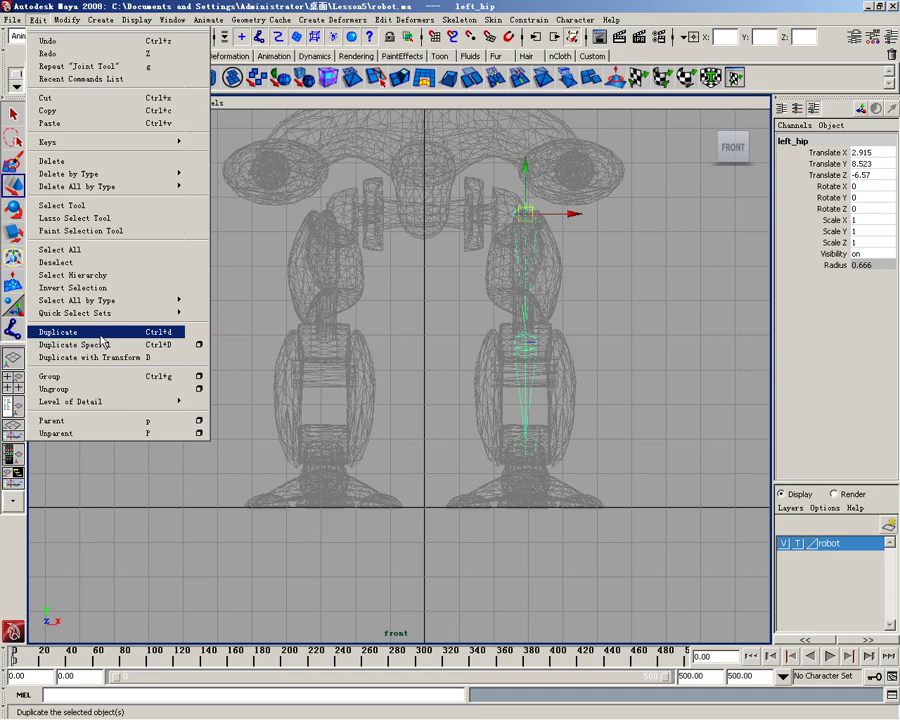
# Duplicate the left leg chain and move the copy, left_hip1, to Translate X -2.834
pyautogui.click(101, 334)
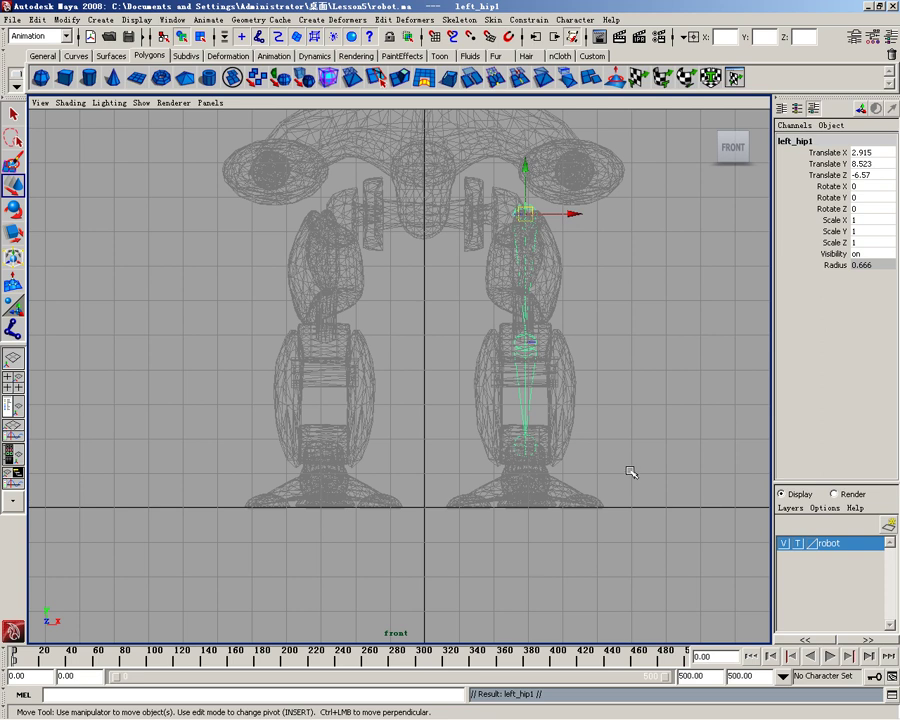
pyautogui.moveTo(566, 214); pyautogui.dragTo(373, 227)
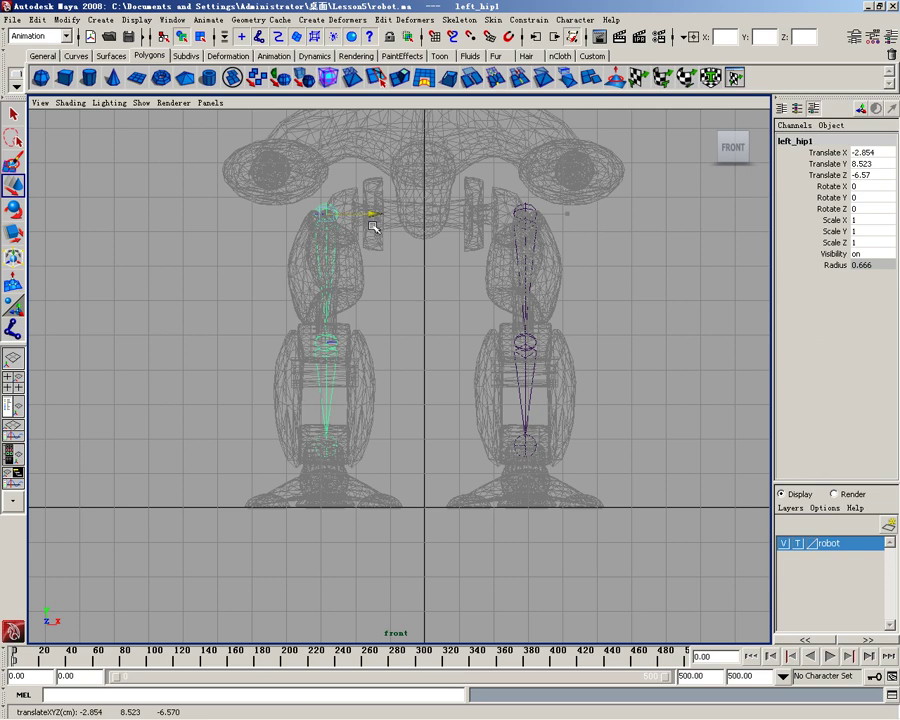
pyautogui.moveTo(372, 226); pyautogui.dragTo(375, 227)
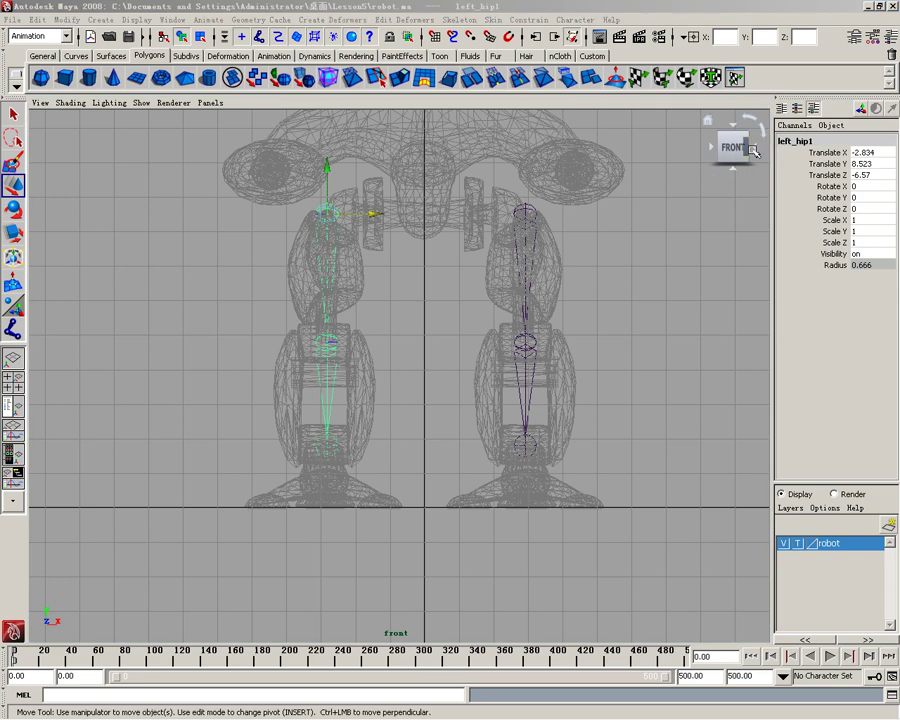
# Rename the copied hip joint to right_hip1 and copy the word 'right'
pyautogui.doubleClick(790, 142)
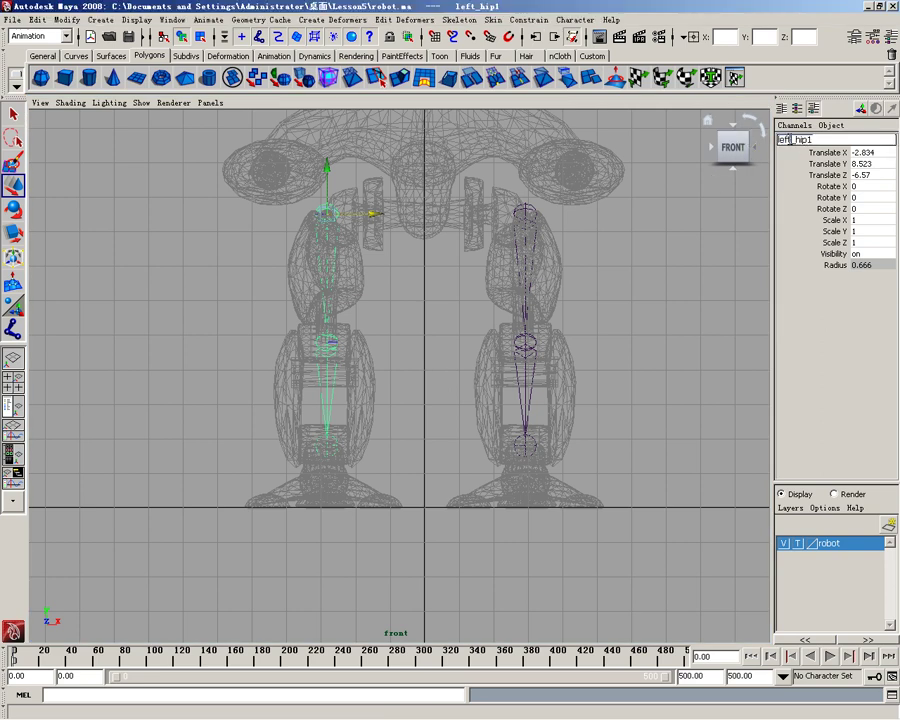
pyautogui.moveTo(780, 140); pyautogui.dragTo(796, 140)
pyautogui.write('right')
pyautogui.moveTo(797, 140); pyautogui.dragTo(779, 140)
pyautogui.hotkey('ctrl', 'c')
pyautogui.rightClick(793, 143)
pyautogui.click(720, 185)
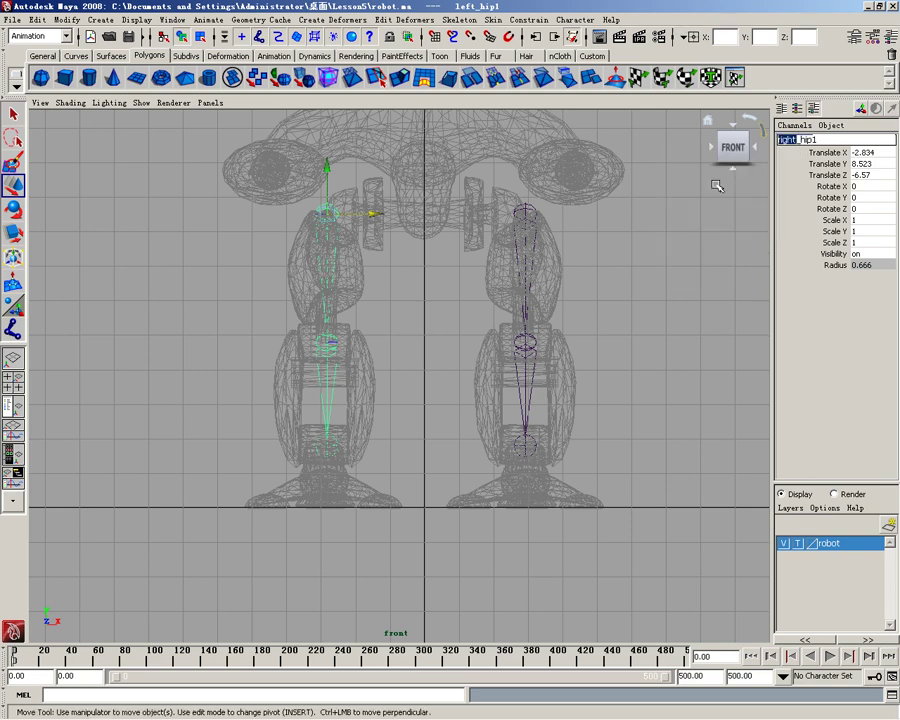
# Paste 'right' into the copied knee joint's name to make right_knee
pyautogui.click(330, 382)
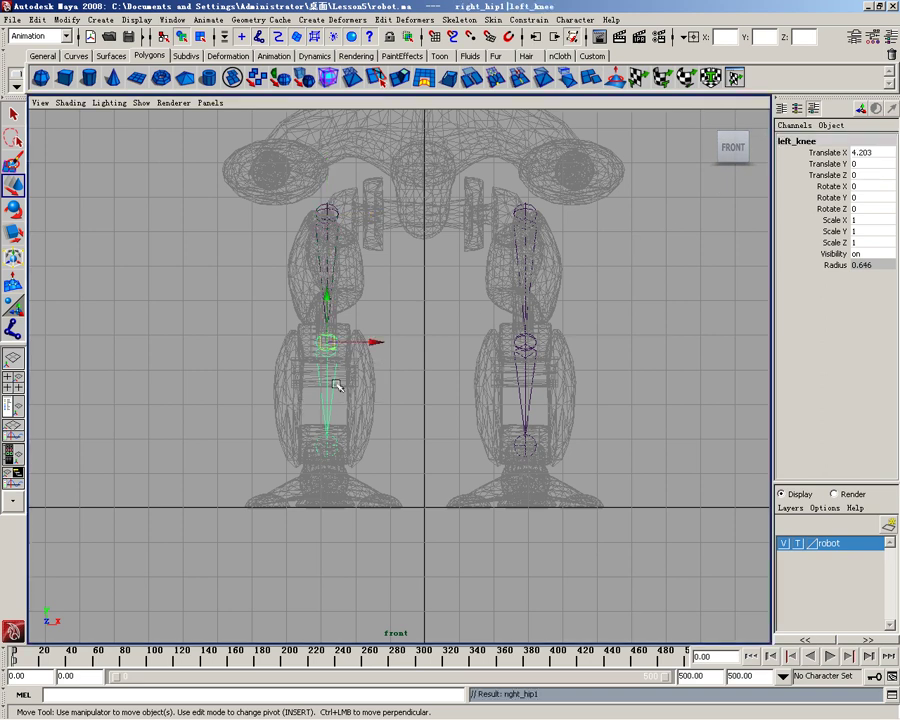
pyautogui.click(789, 140)
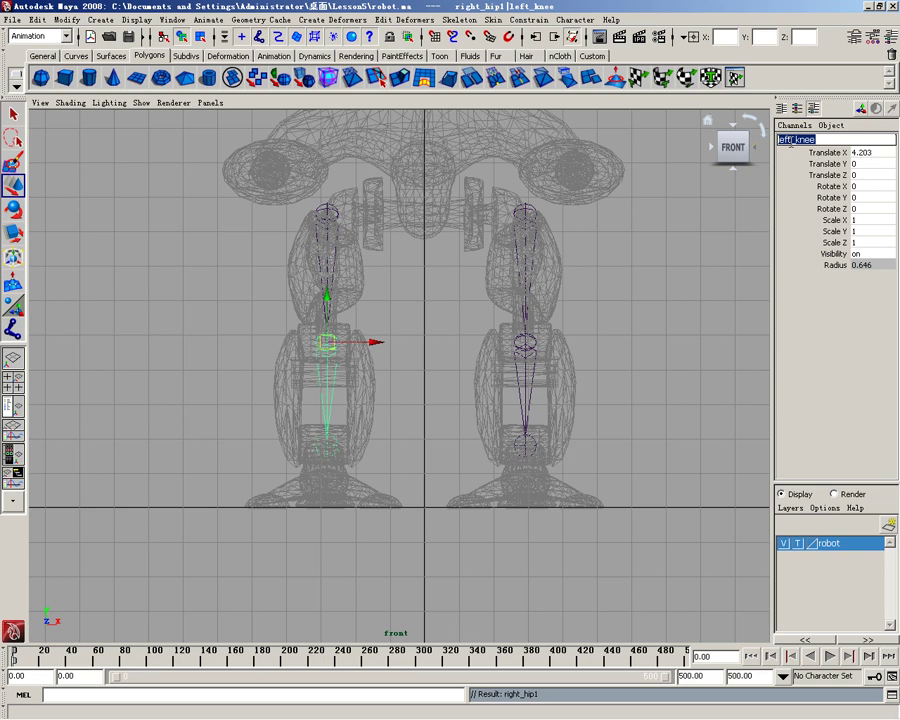
pyautogui.click(791, 141)
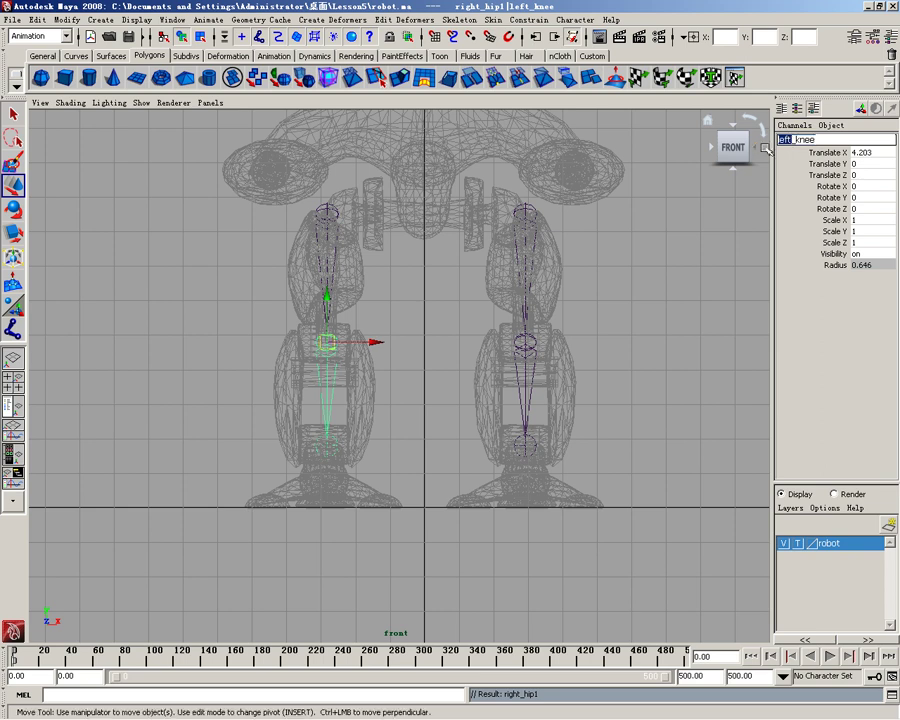
pyautogui.rightClick(785, 140)
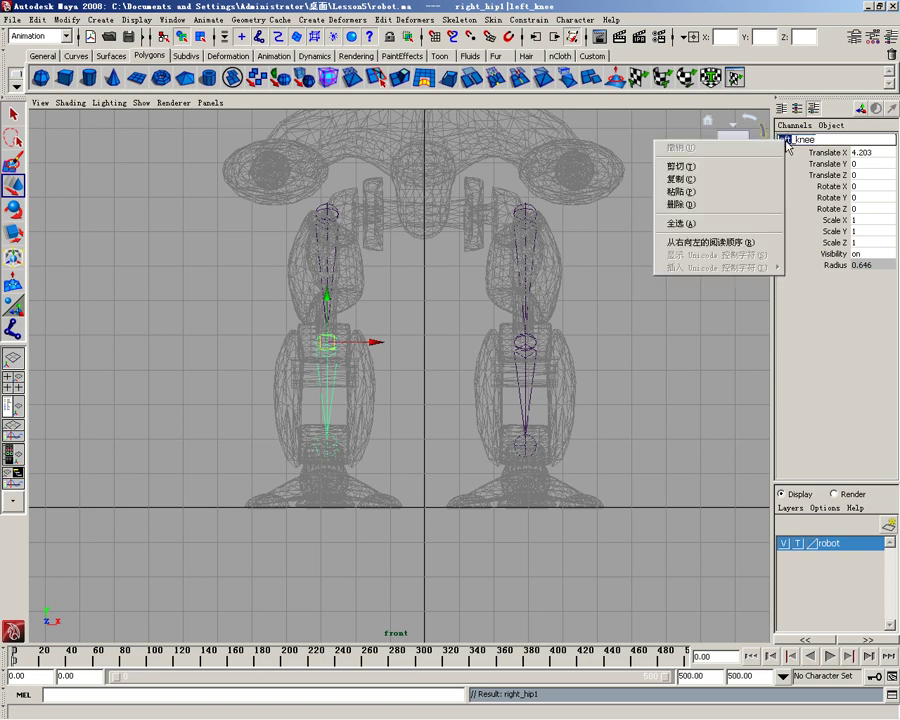
pyautogui.click(712, 193)
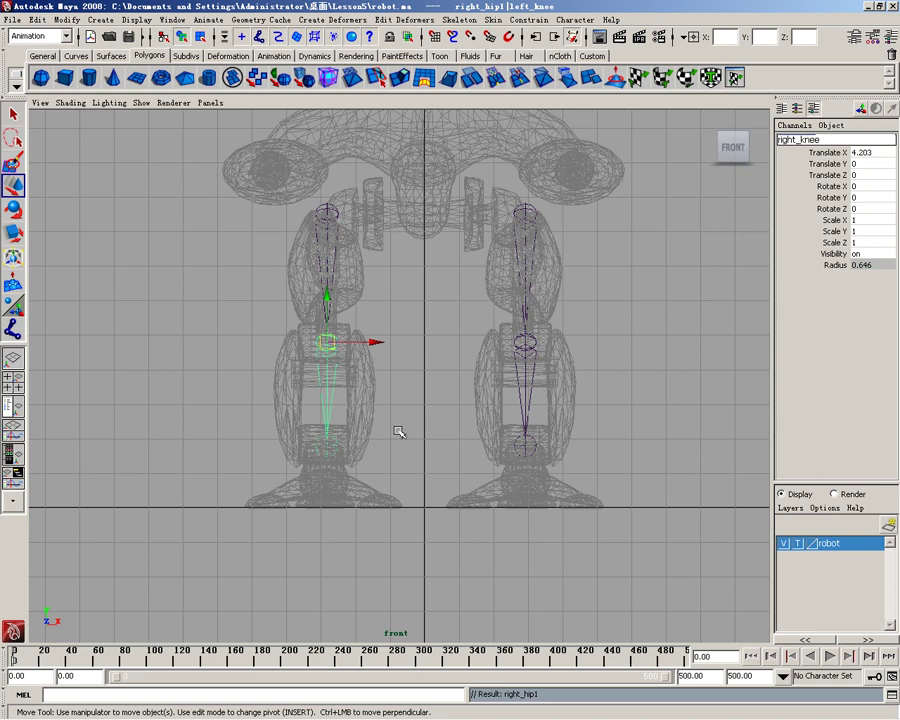
pyautogui.click(335, 453)
# Paste 'right' into the copied ankle joint's name
pyautogui.click(335, 453)
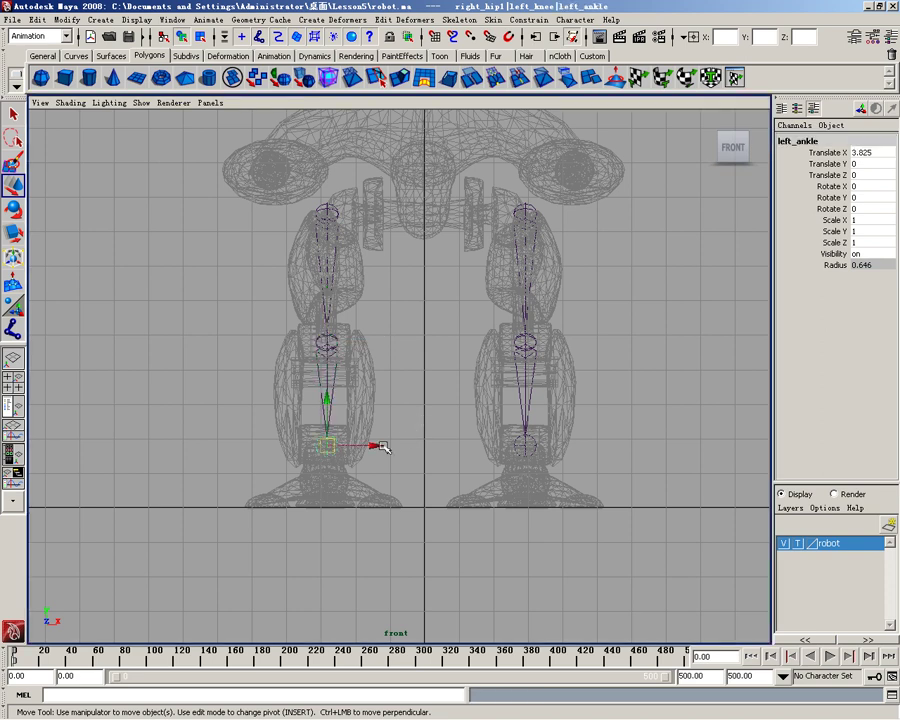
pyautogui.click(796, 140)
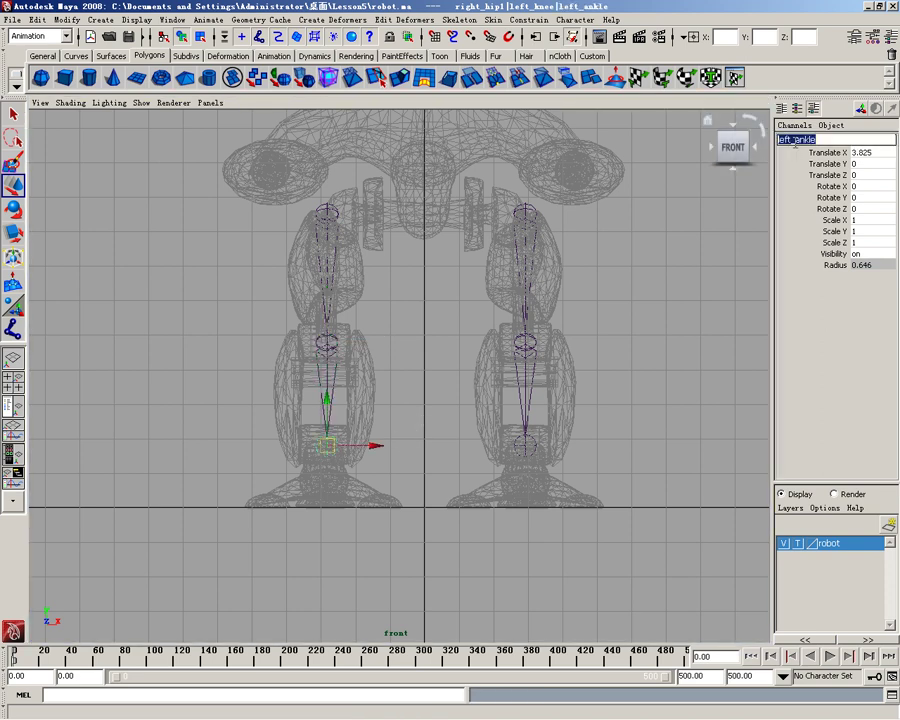
pyautogui.click(797, 140)
pyautogui.rightClick(786, 140)
pyautogui.click(726, 204)
pyautogui.write('righ')
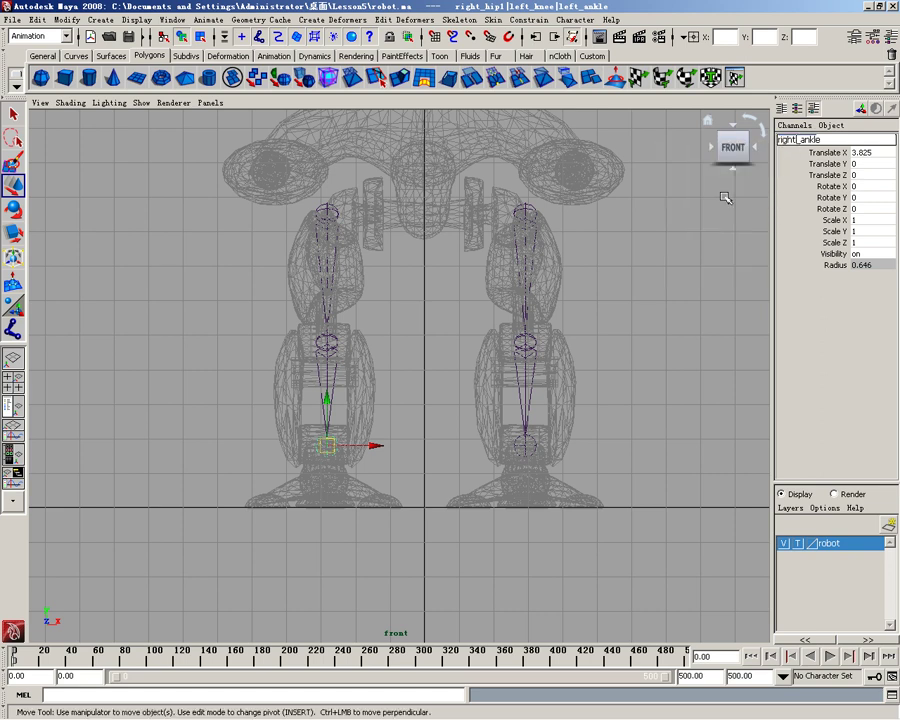
pyautogui.click(686, 262)
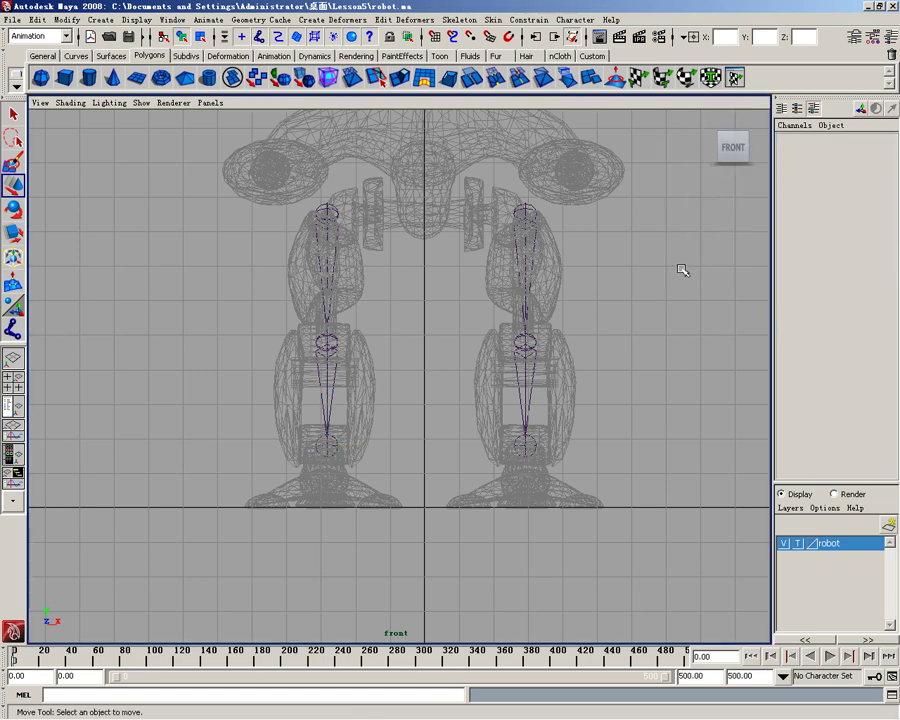
# Check the ankle, knee and hip joints of both leg chains one by one
pyautogui.click(530, 446)
pyautogui.press('Up')
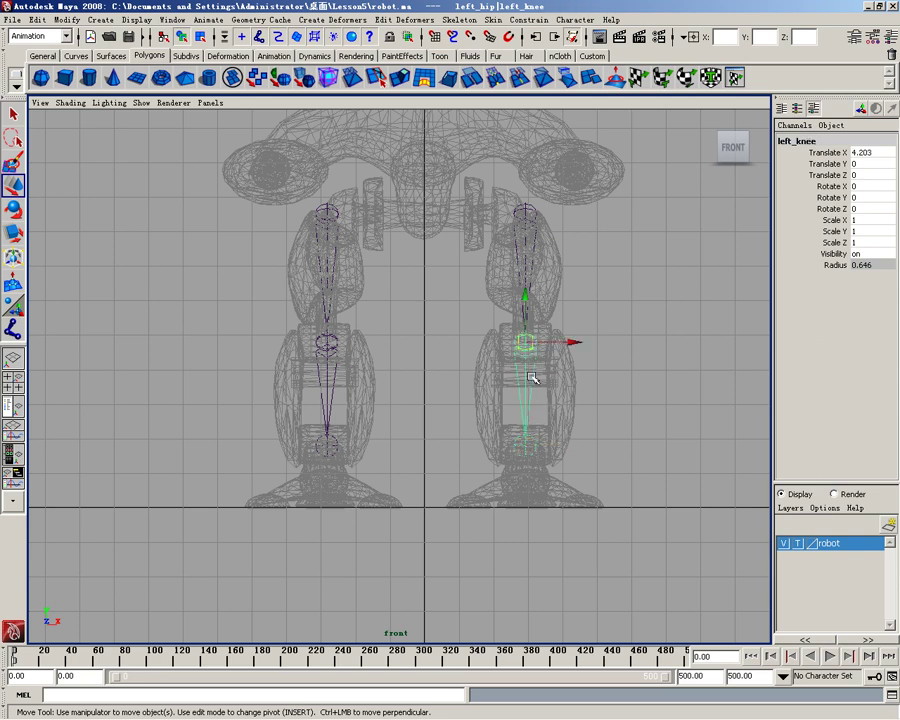
pyautogui.press('Up')
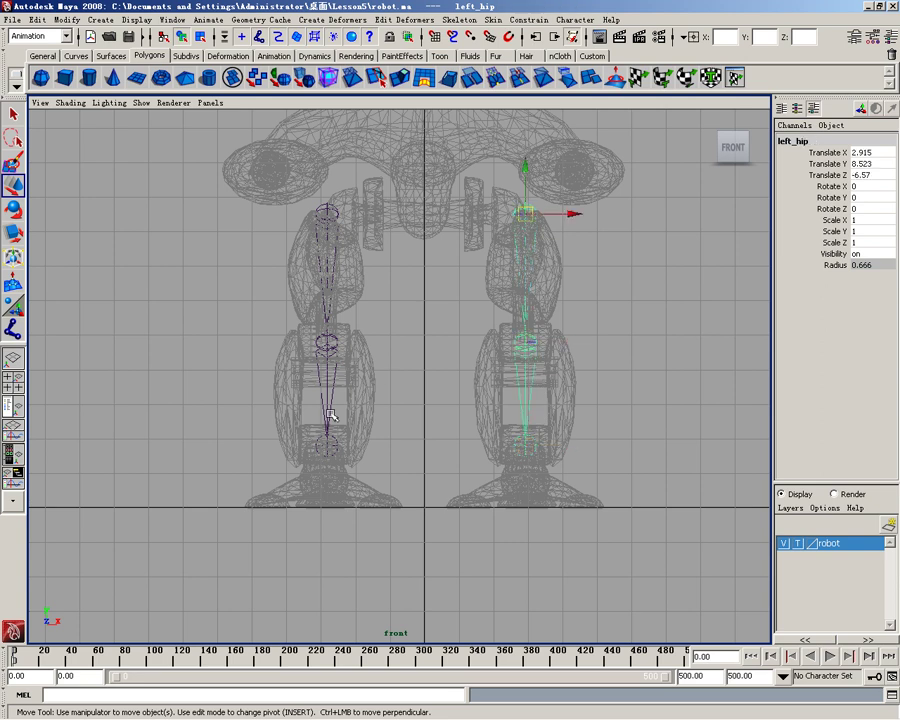
pyautogui.click(333, 238)
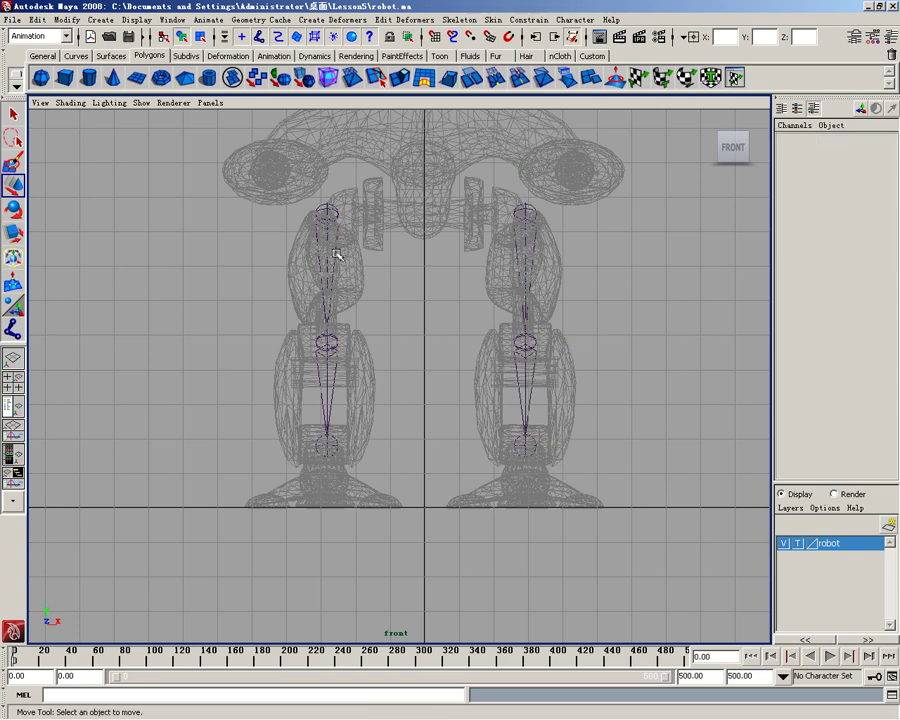
pyautogui.click(336, 256)
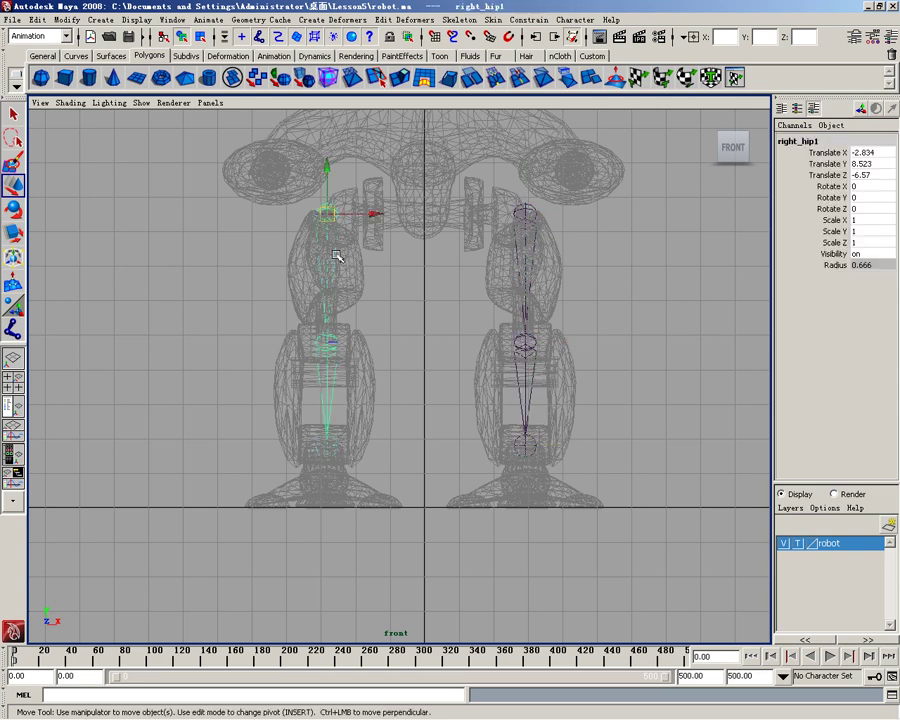
pyautogui.click(331, 373)
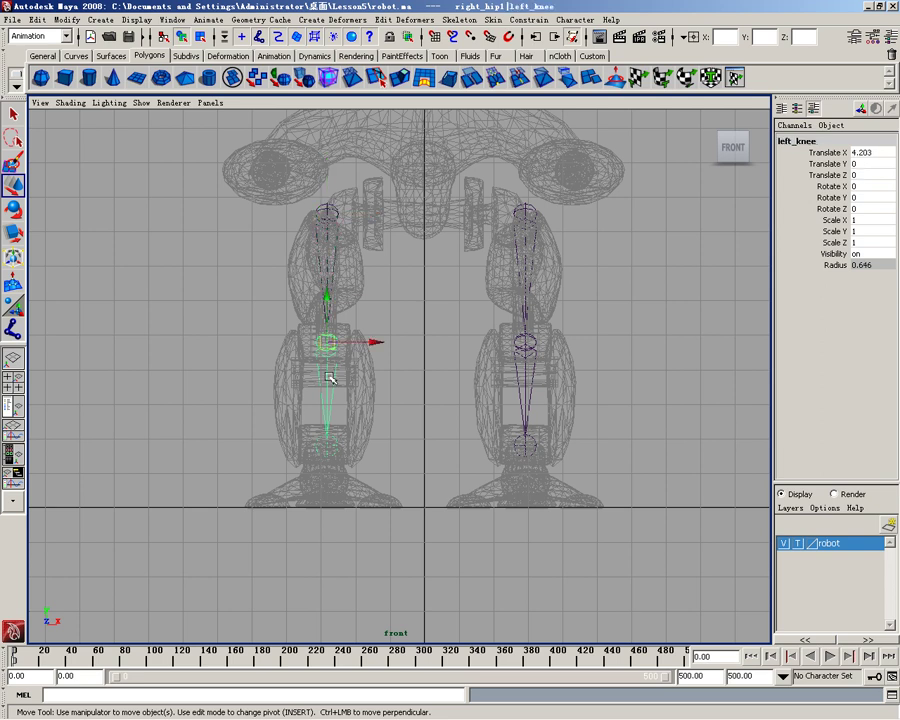
pyautogui.click(335, 452)
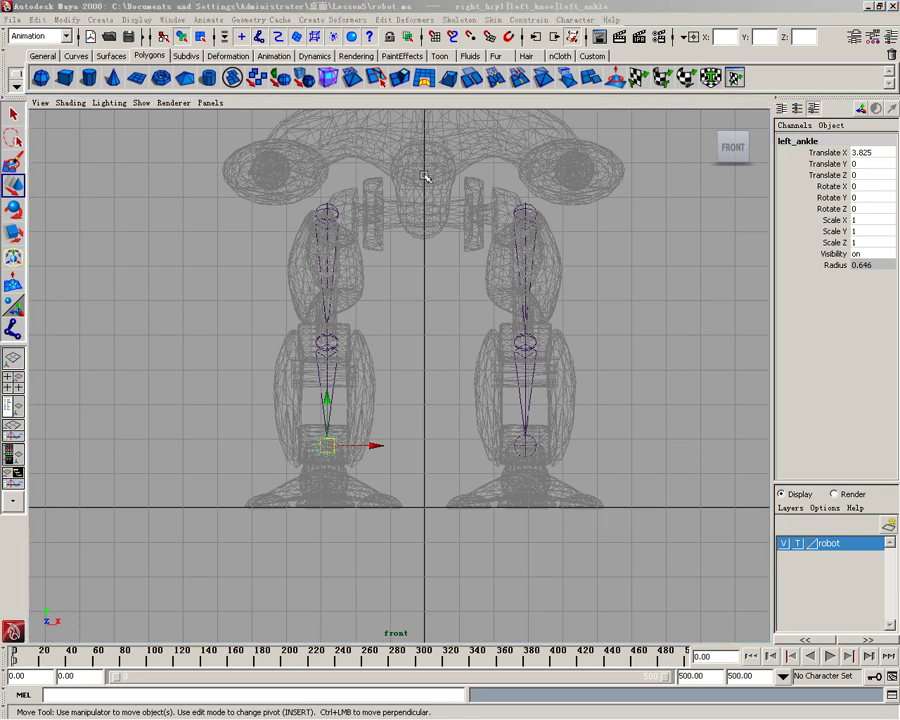
# Place a new pelvis joint, joint1, at the robot's pelvis centre
pyautogui.click(460, 19)
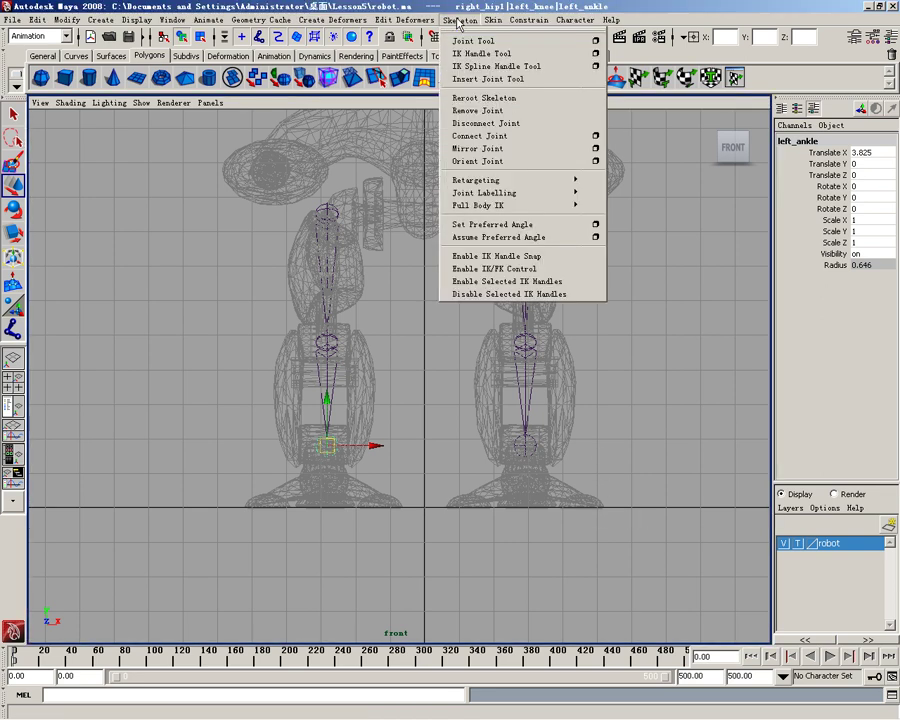
pyautogui.click(467, 43)
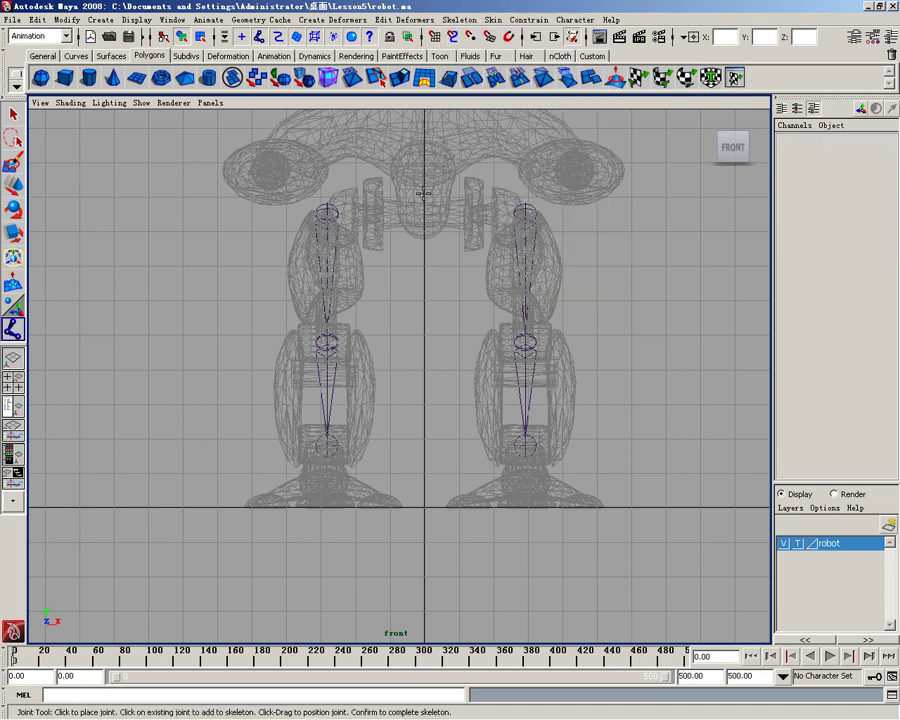
pyautogui.click(423, 193)
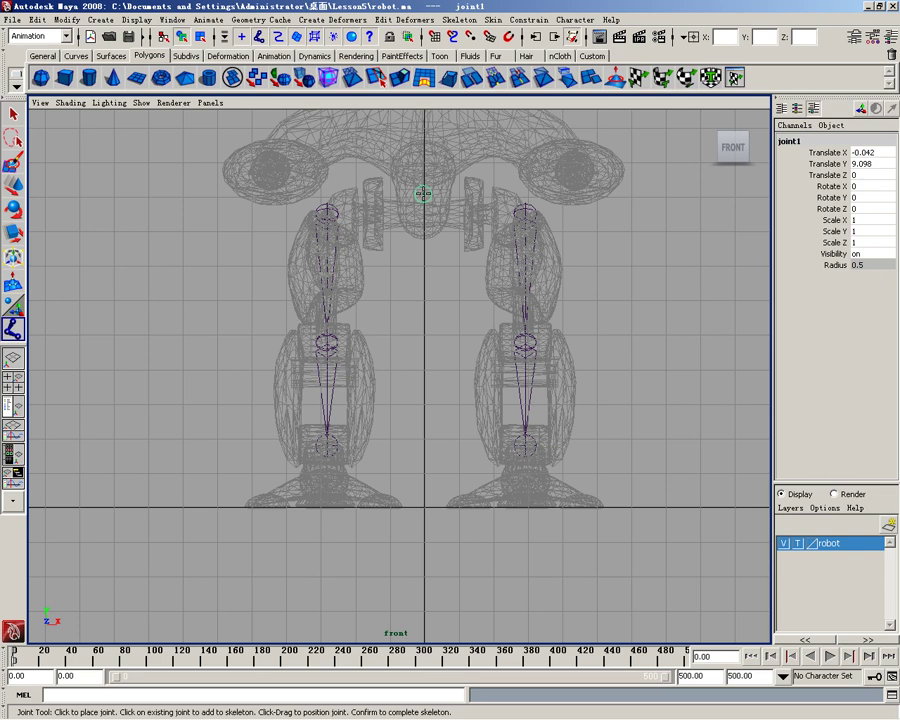
pyautogui.press('w')
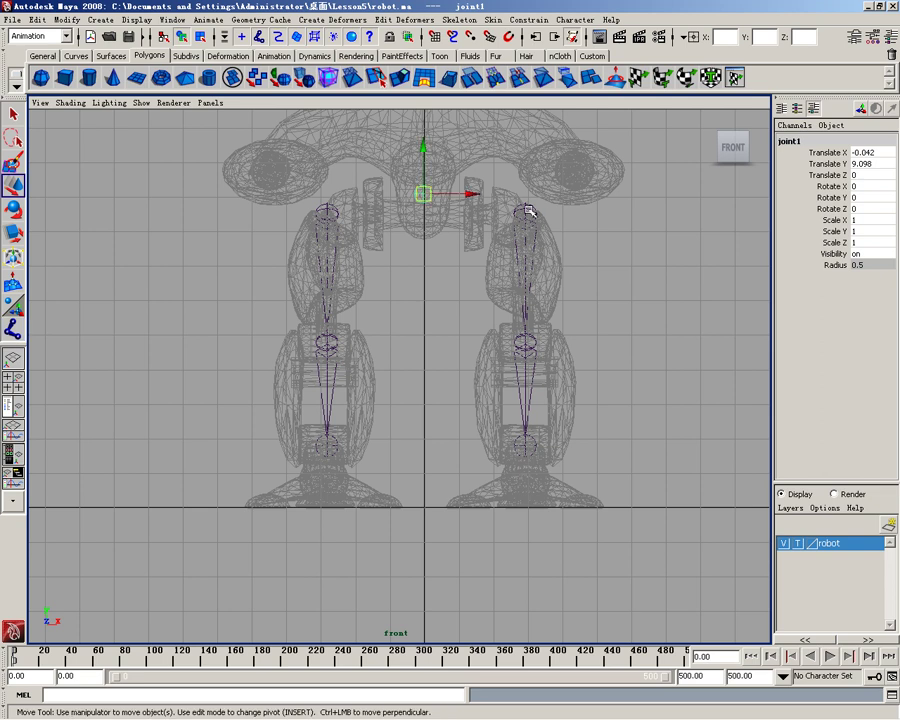
# Parent left_hip and right_hip1 under joint1 and return to the four-view layout
pyautogui.click(527, 211)
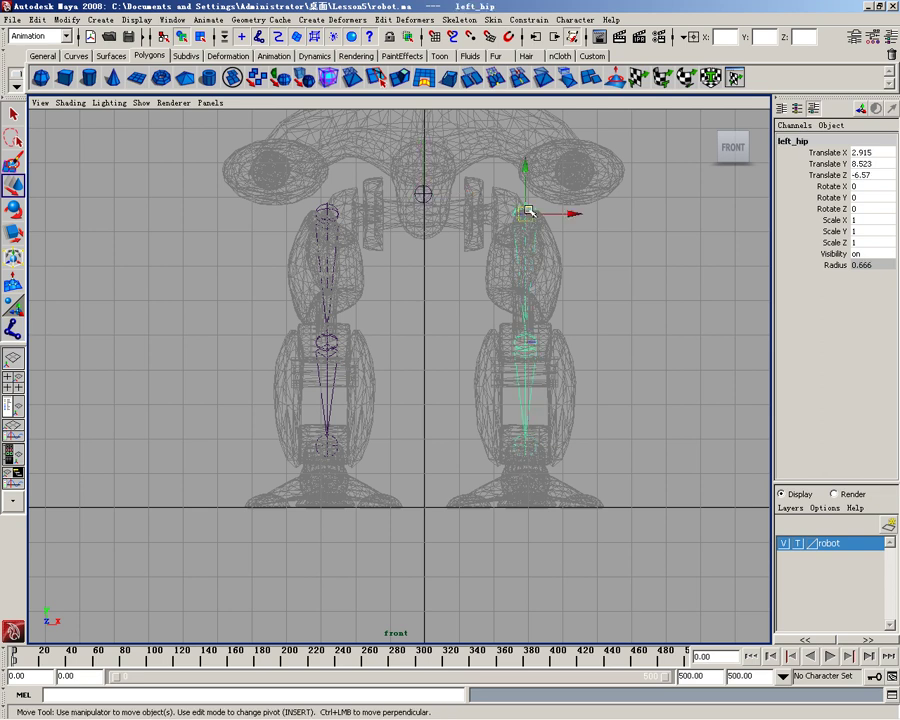
pyautogui.click(425, 194)
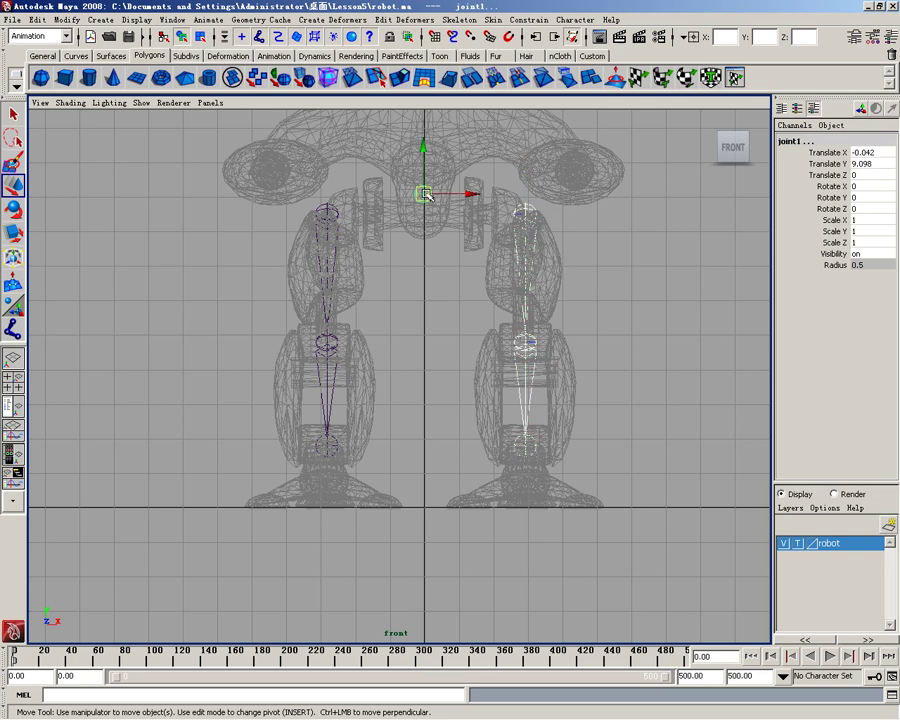
pyautogui.press('p')
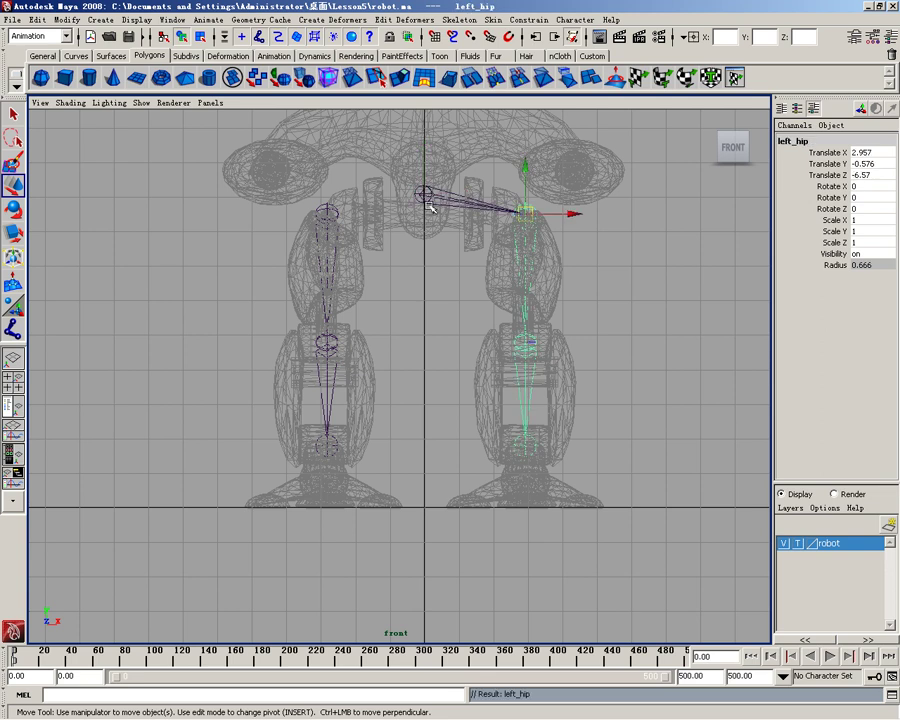
pyautogui.click(328, 210)
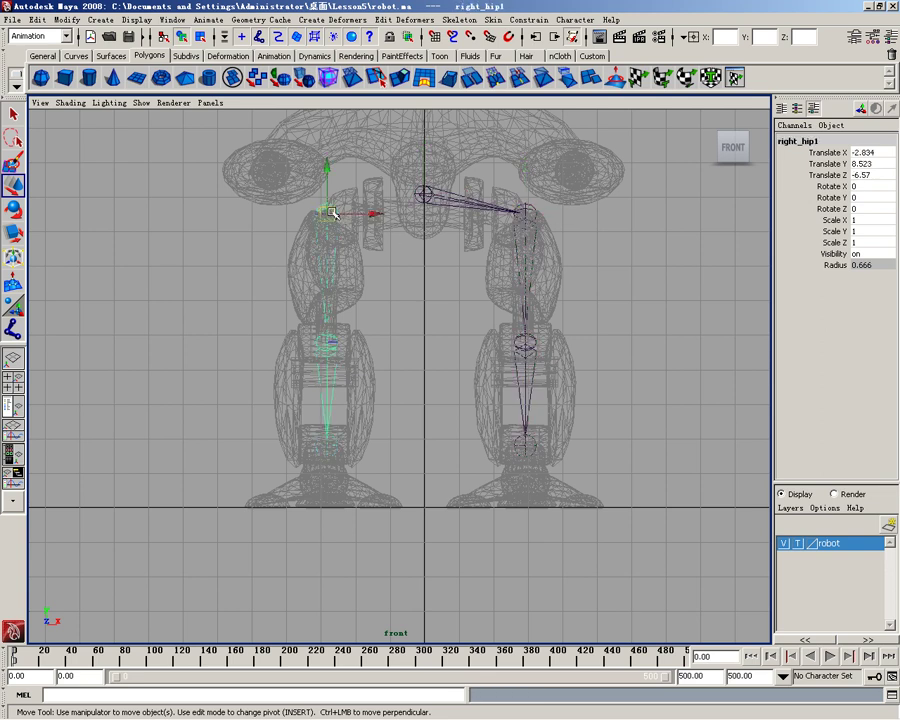
pyautogui.keyDown('shift'); pyautogui.click(421, 194); pyautogui.keyUp('shift')
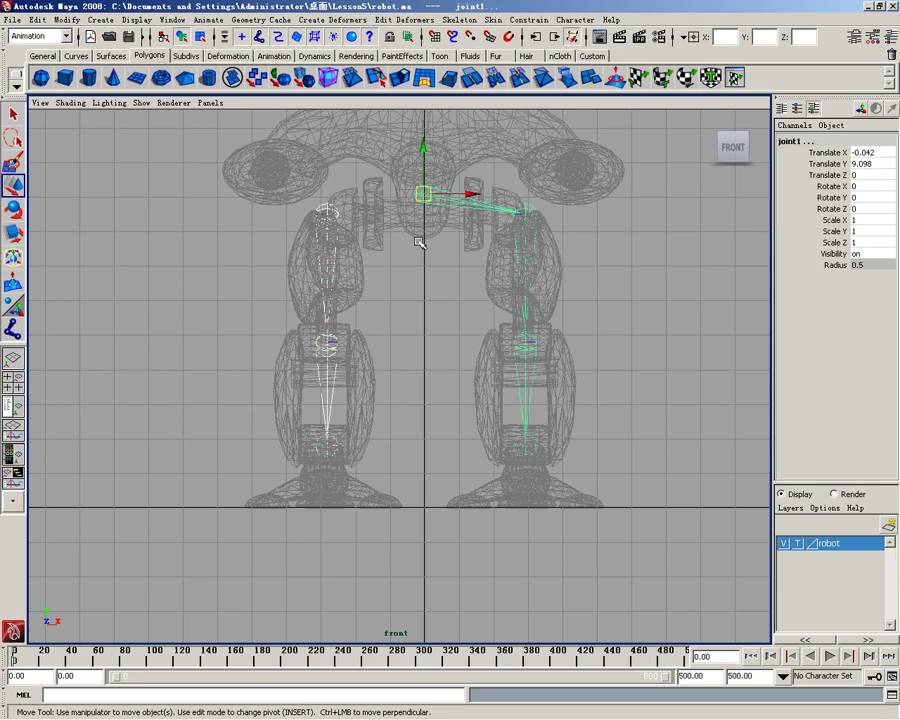
pyautogui.press('p')
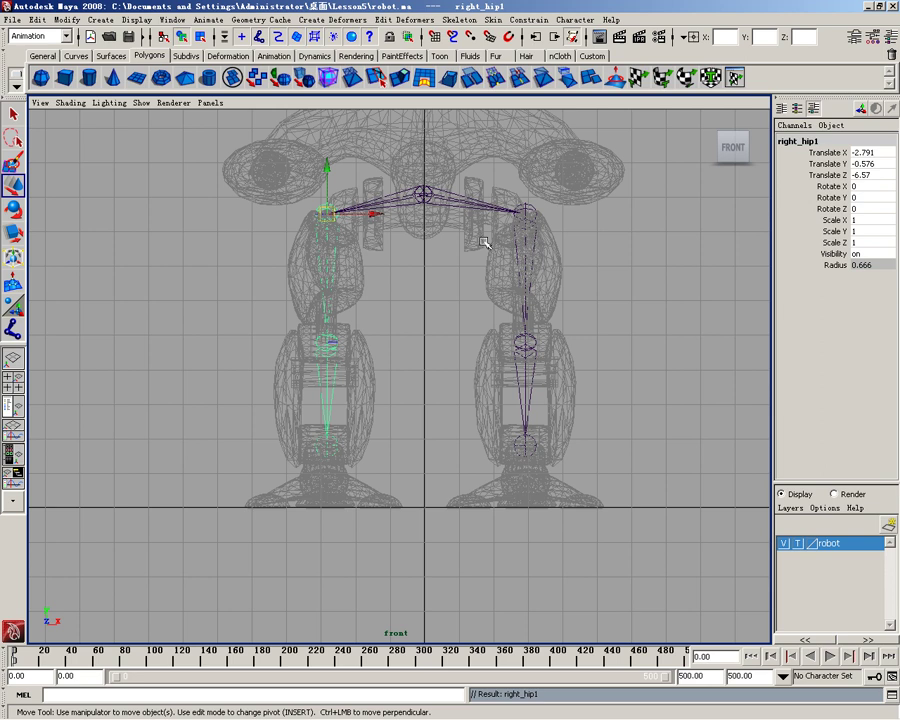
pyautogui.press('space')
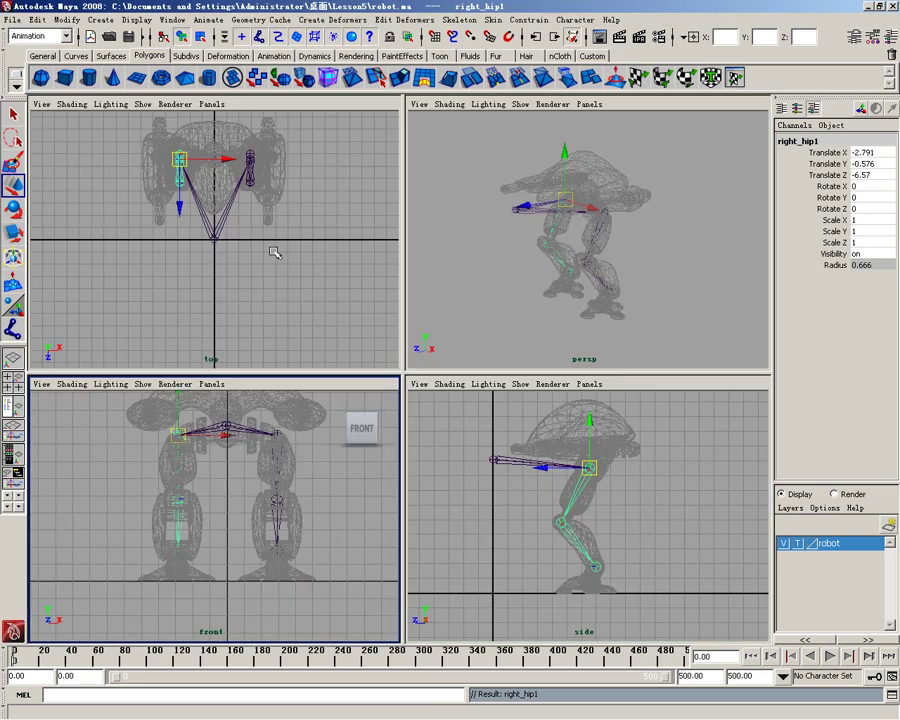
# Test-move joint1 along Z, then undo the moves and right_hip1's parenting
pyautogui.click(214, 241)
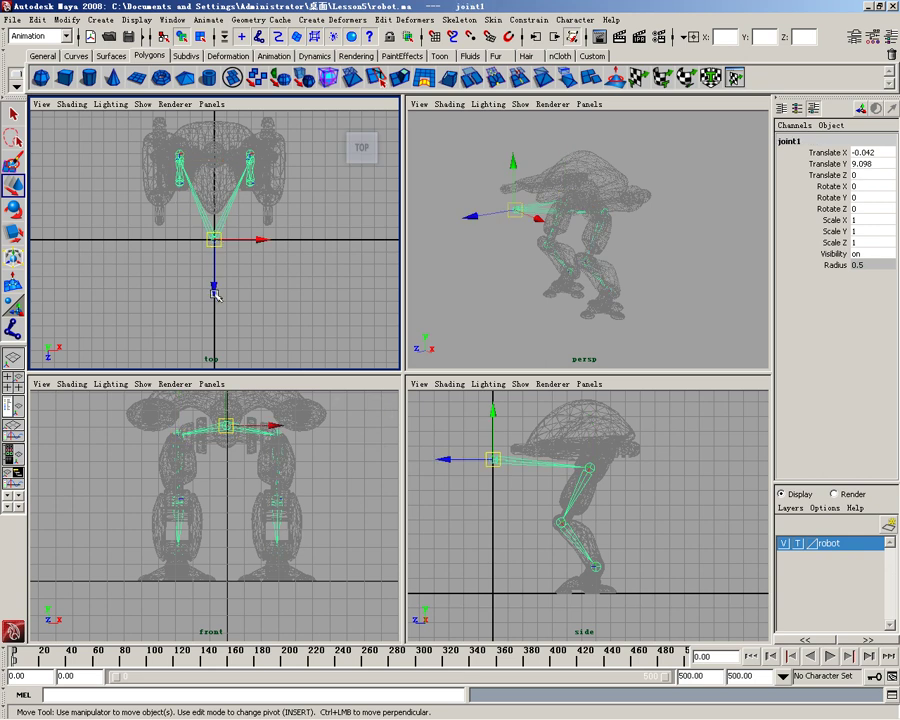
pyautogui.moveTo(216, 293); pyautogui.dragTo(215, 286)
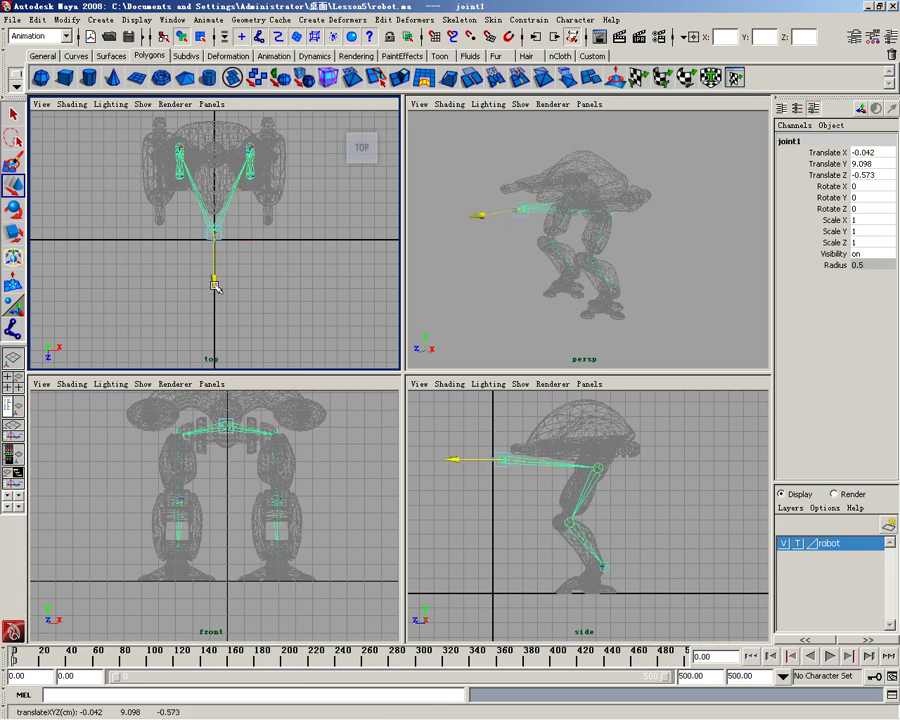
pyautogui.click(37, 19)
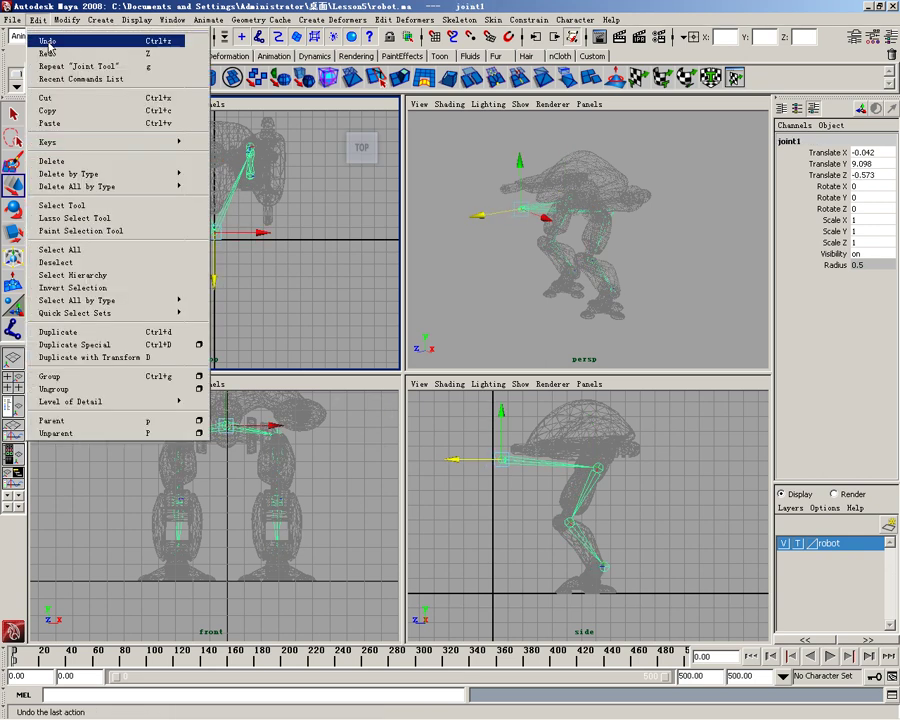
pyautogui.click(36, 37)
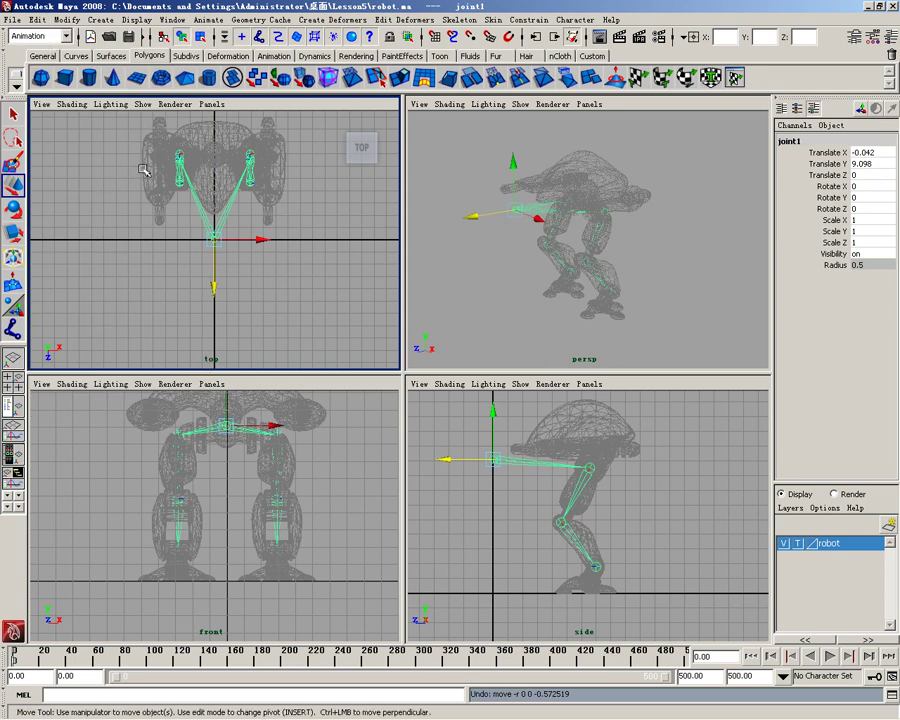
pyautogui.hotkey('ctrl', 'z')
pyautogui.hotkey('shift', 'z')
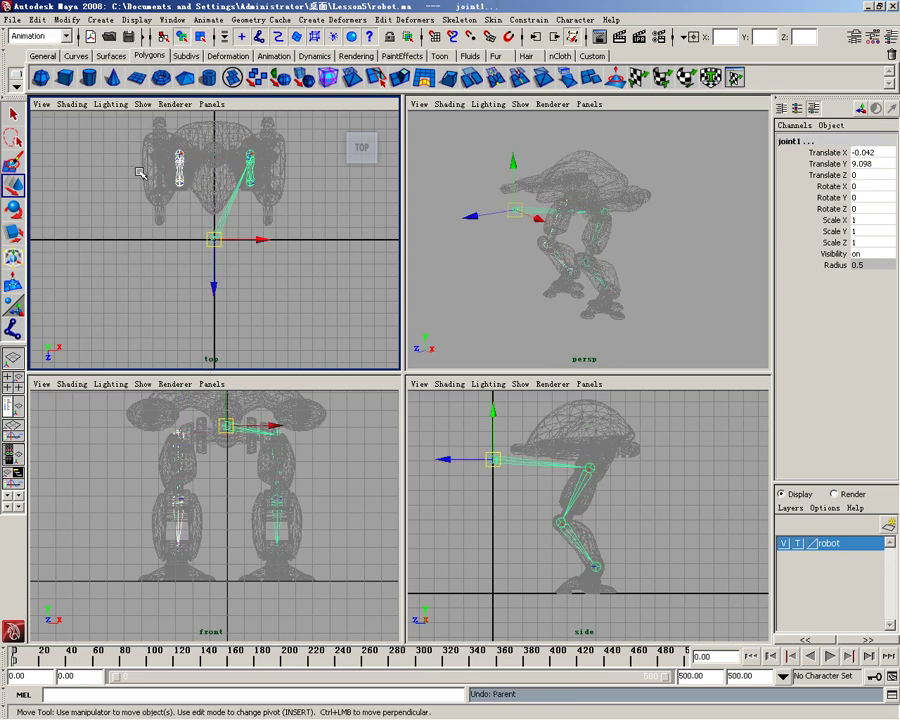
pyautogui.hotkey('ctrl', 'z')
pyautogui.hotkey('ctrl', 'z')
pyautogui.hotkey('ctrl', 'z')
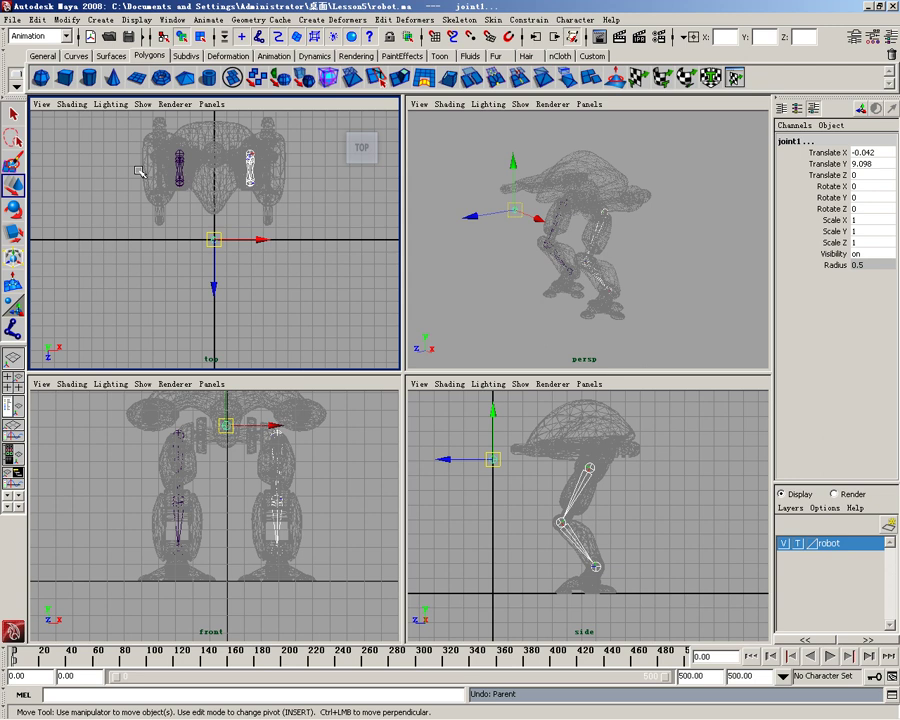
pyautogui.moveTo(214, 282)
pyautogui.mouseDown()
pyautogui.moveTo(214, 273)
pyautogui.moveTo(214, 284)
pyautogui.mouseUp()
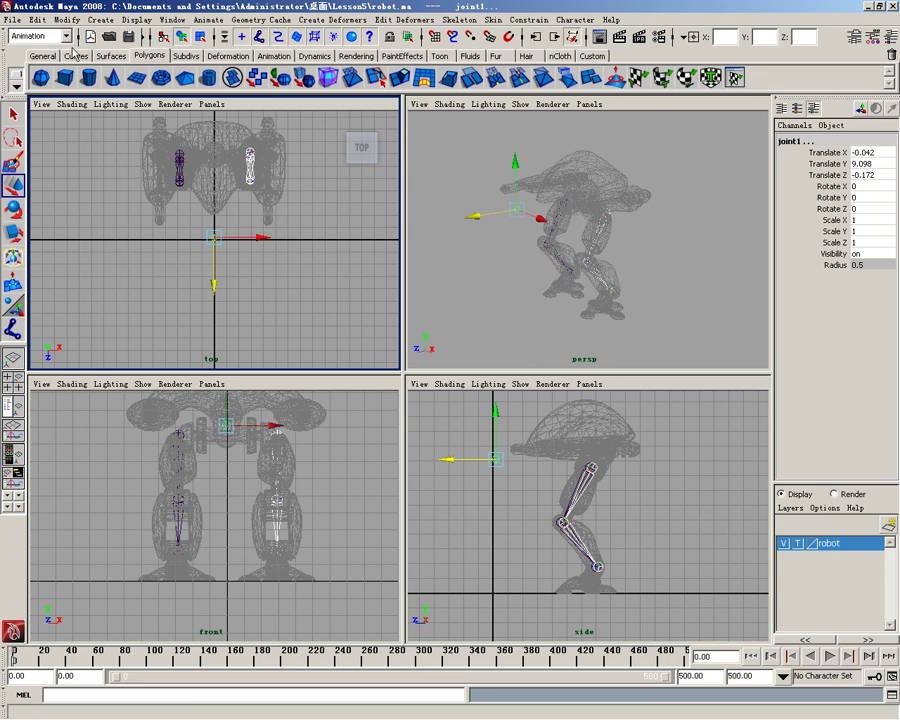
pyautogui.click(37, 19)
pyautogui.click(45, 35)
pyautogui.click(37, 19)
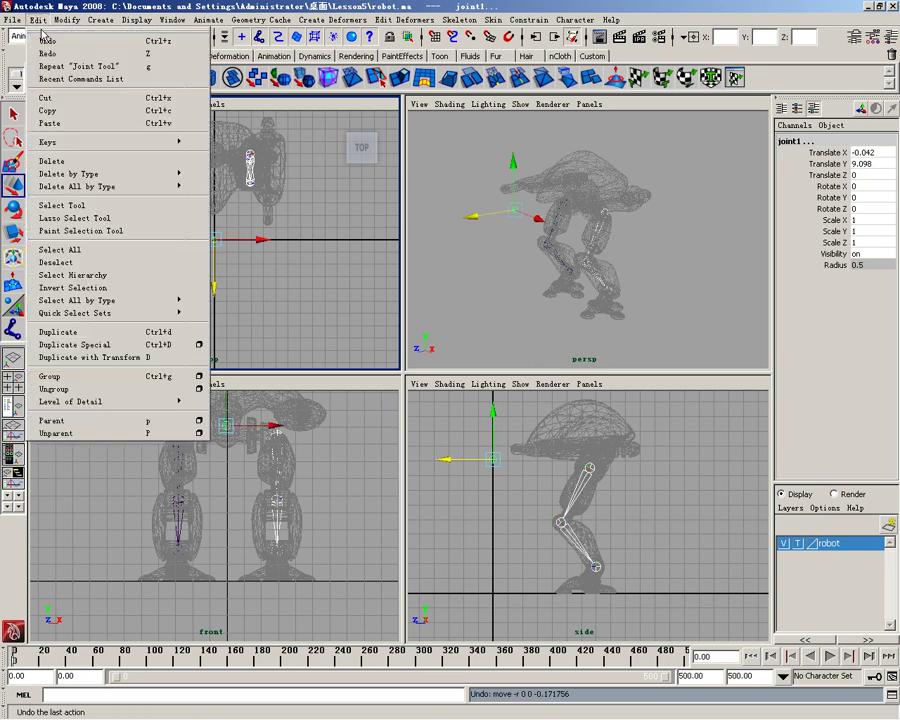
pyautogui.click(45, 36)
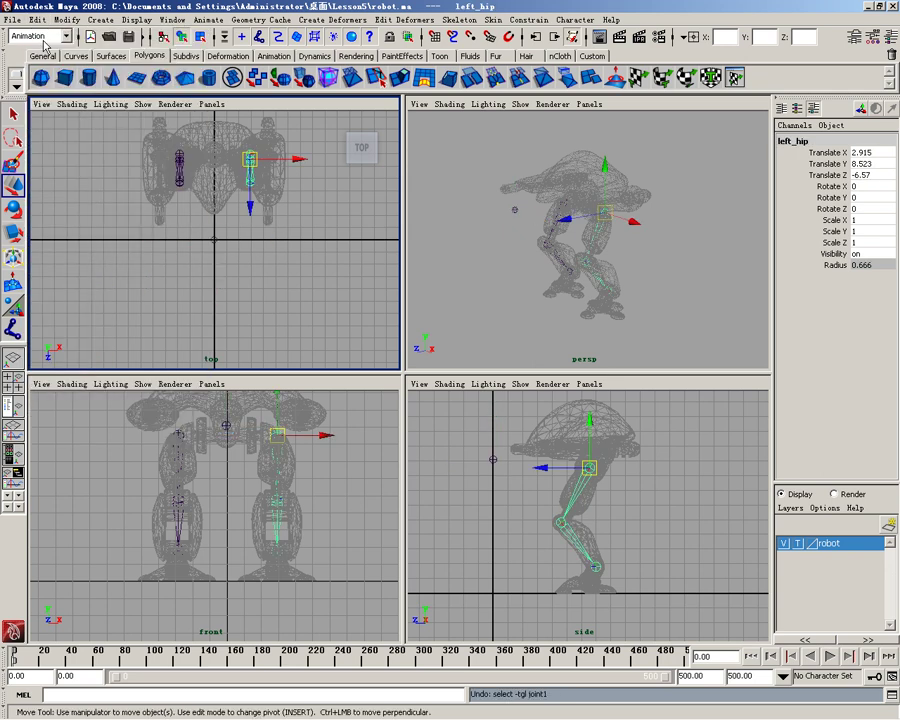
# Slide joint1 to Translate Z -6.87, reparent right_hip1 under it, and maximize the perspective view
pyautogui.click(216, 242)
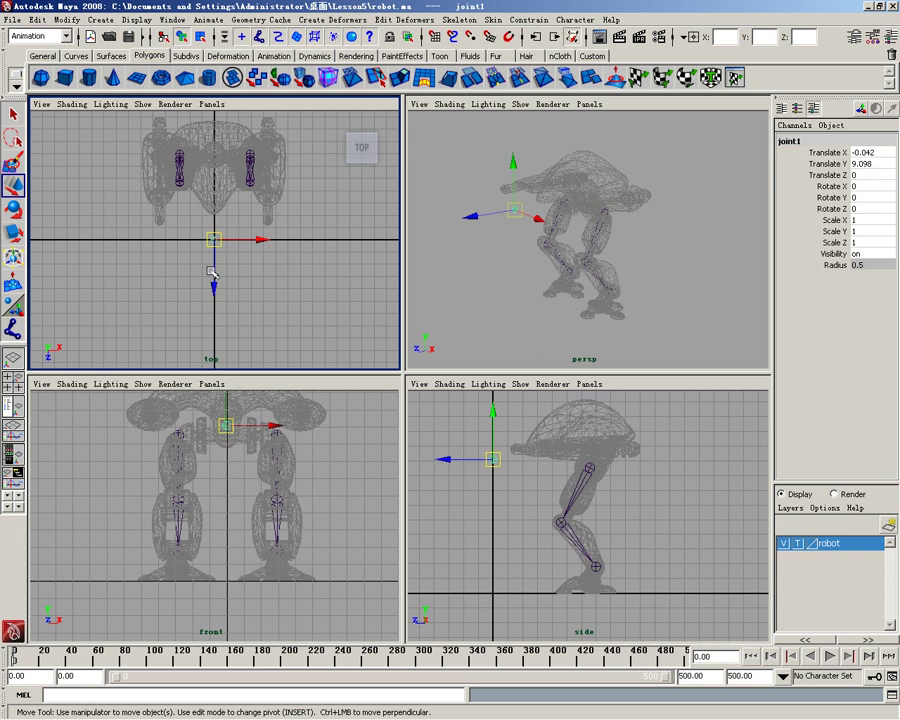
pyautogui.moveTo(215, 283); pyautogui.dragTo(218, 205)
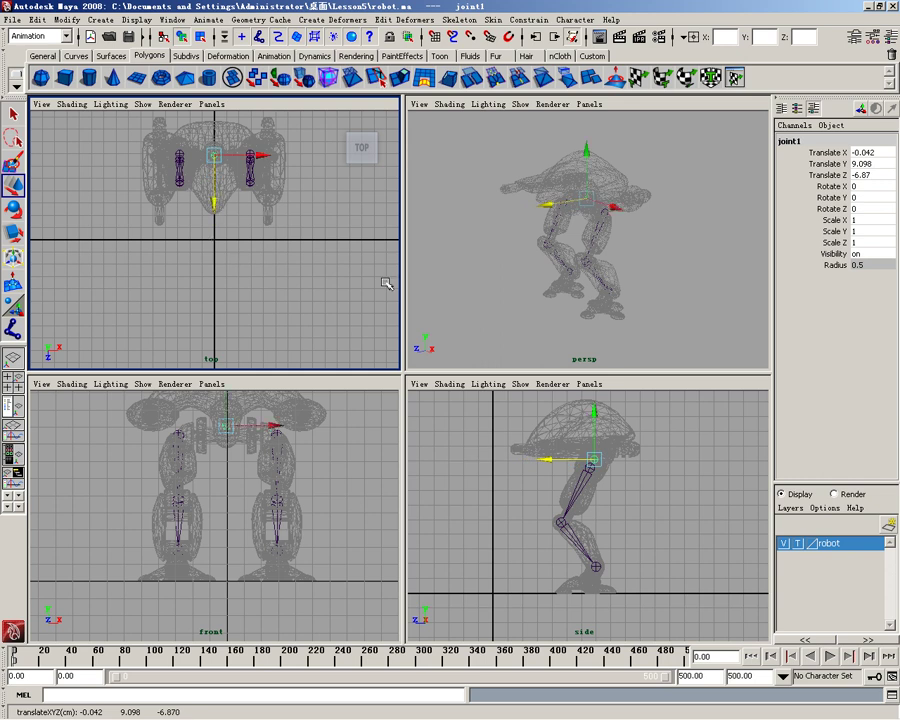
pyautogui.click(277, 434)
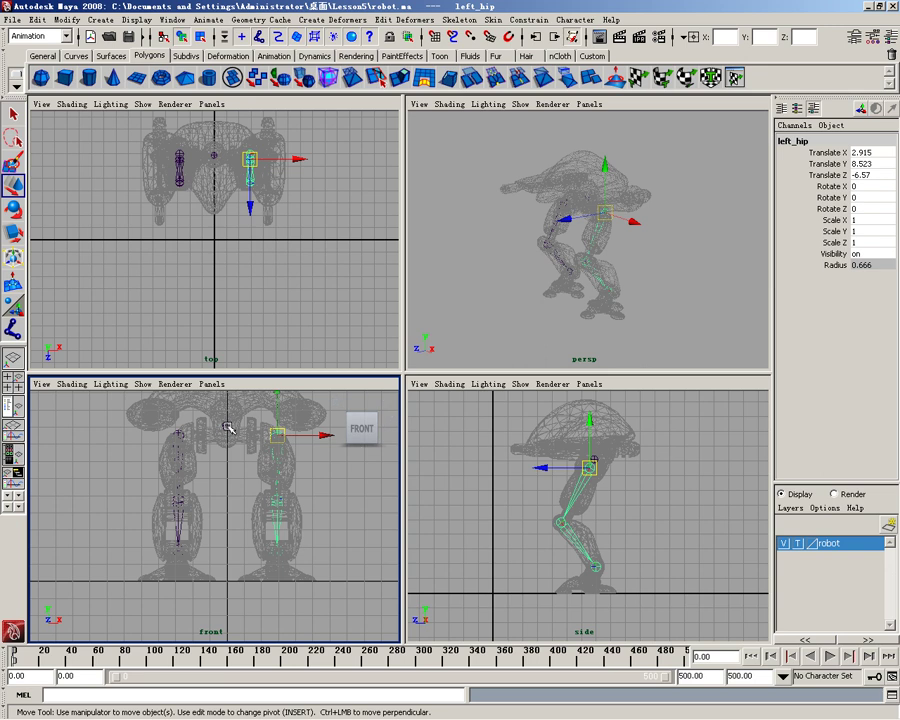
pyautogui.click(228, 426)
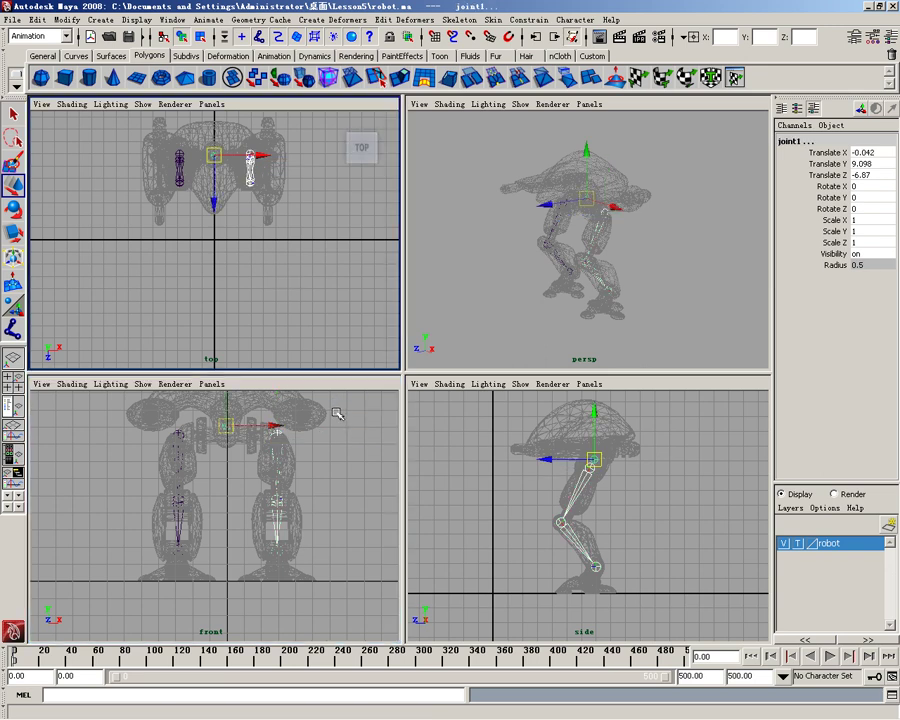
pyautogui.click(275, 430)
pyautogui.click(181, 435)
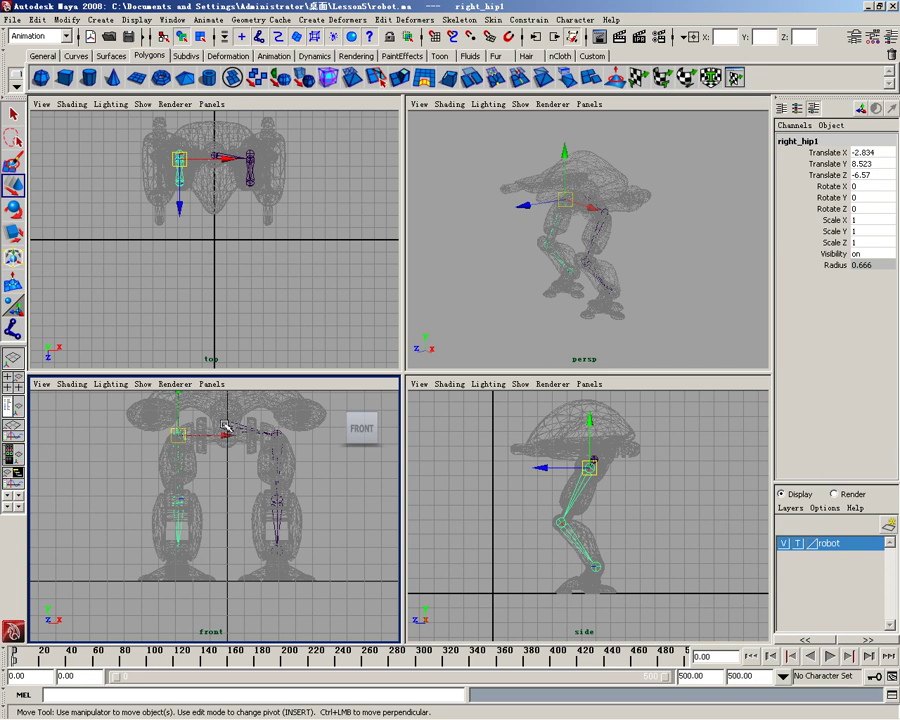
pyautogui.keyDown('shift'); pyautogui.click(226, 428); pyautogui.keyUp('shift')
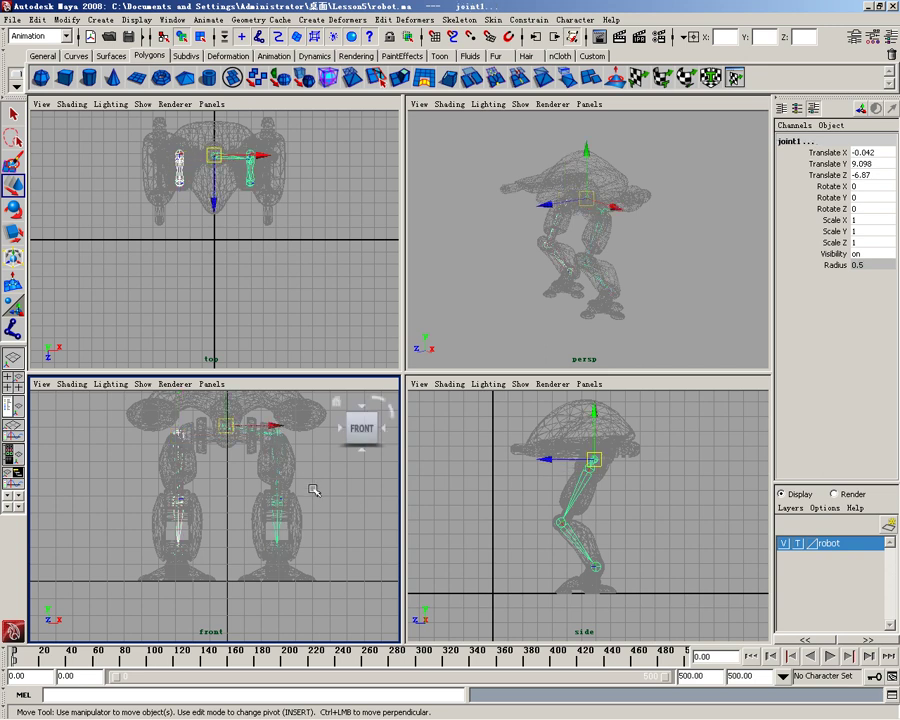
pyautogui.press('p')
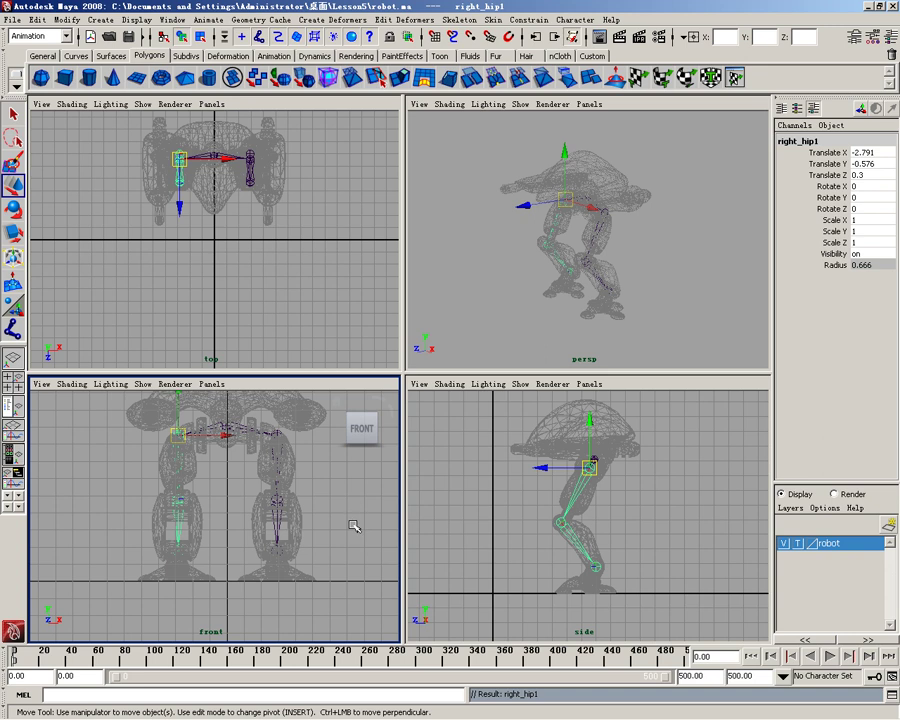
pyautogui.click(685, 298)
pyautogui.press('space')
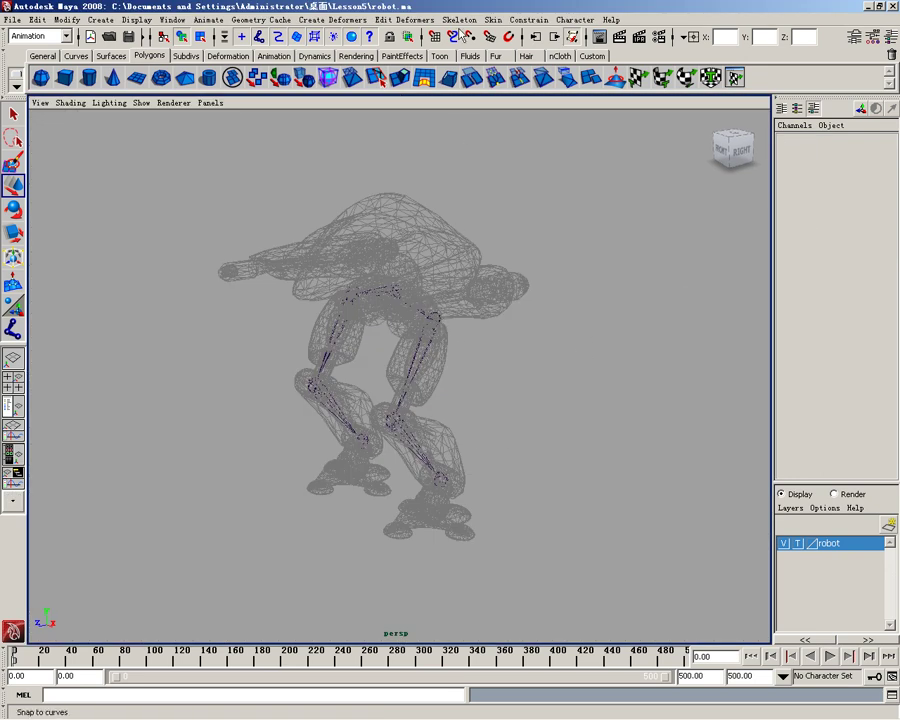
# Create a sticky IK handle running from the left hip to the left ankle
pyautogui.click(461, 20)
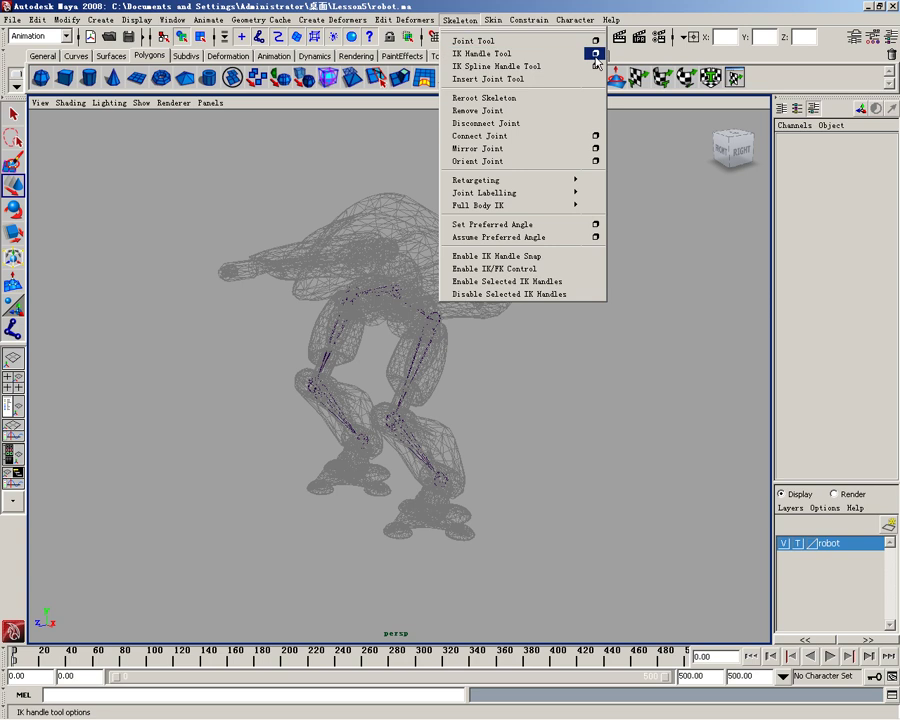
pyautogui.click(595, 55)
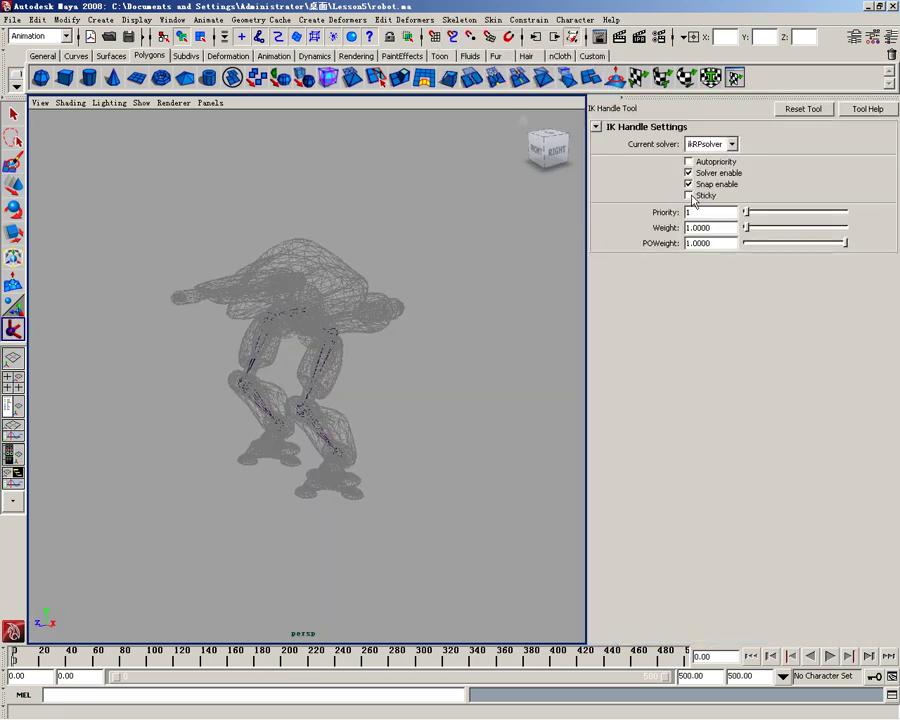
pyautogui.click(689, 195)
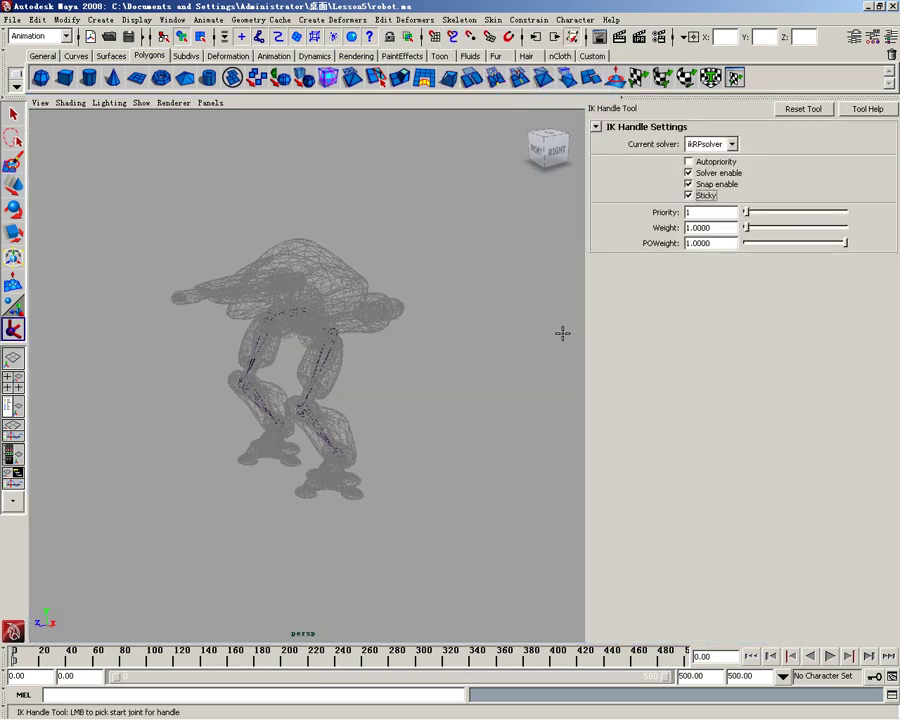
pyautogui.click(336, 331)
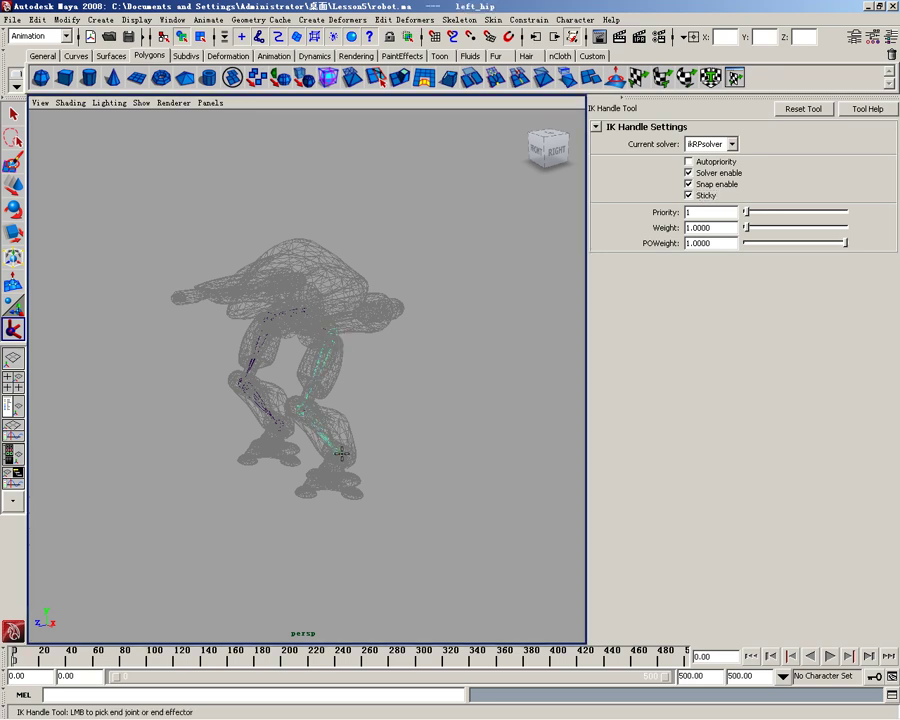
pyautogui.click(339, 453)
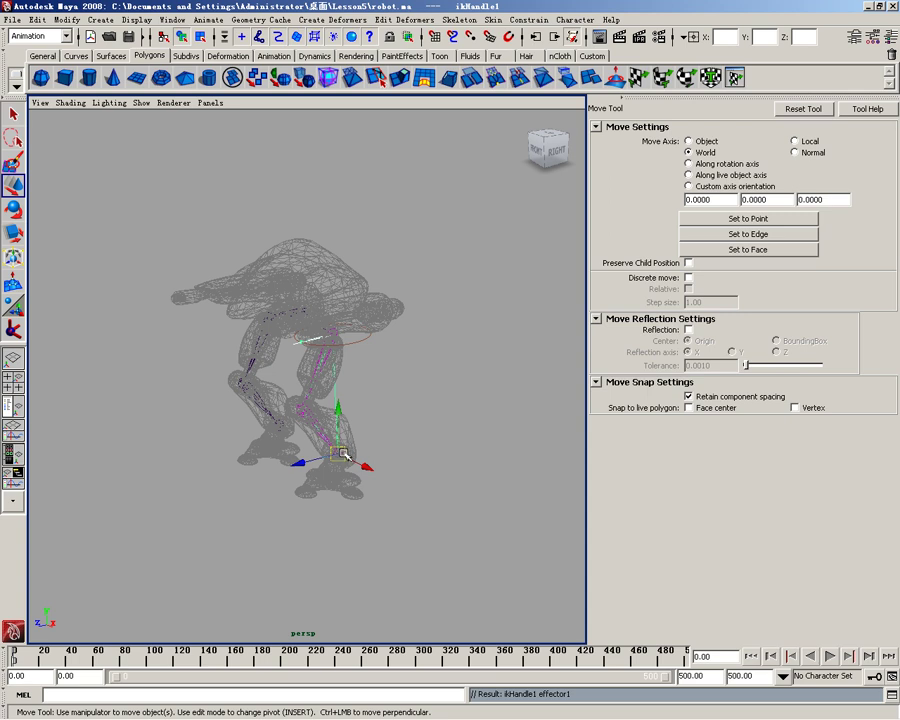
# Rename the handle to left_IK and orbit the perspective view to face the robot front-on
pyautogui.click(891, 38)
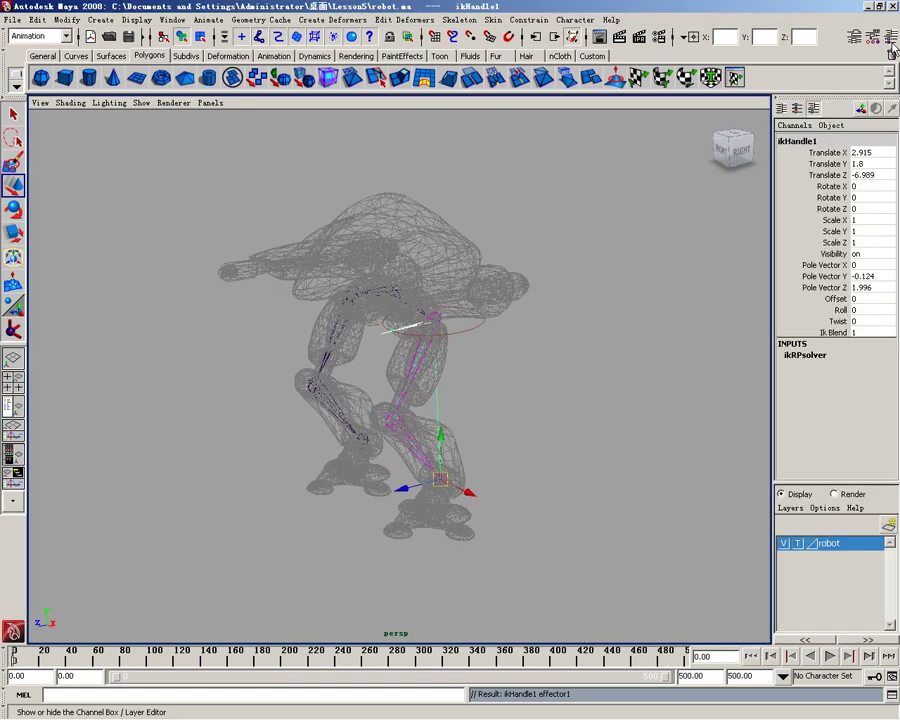
pyautogui.doubleClick(800, 141)
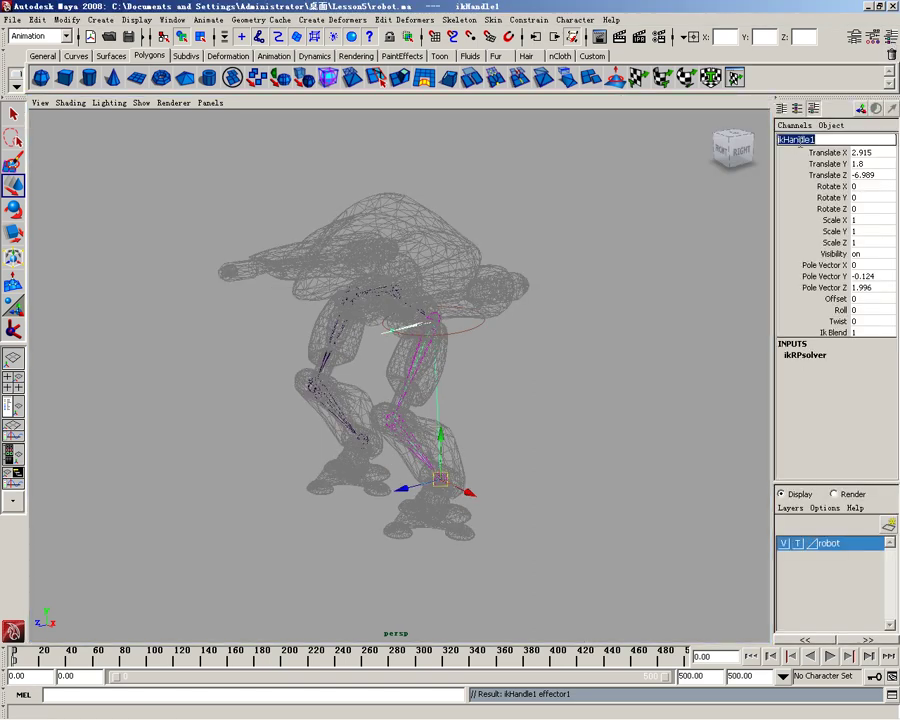
pyautogui.press('BackSpace')
pyautogui.write('left_IK')
pyautogui.press('Return')
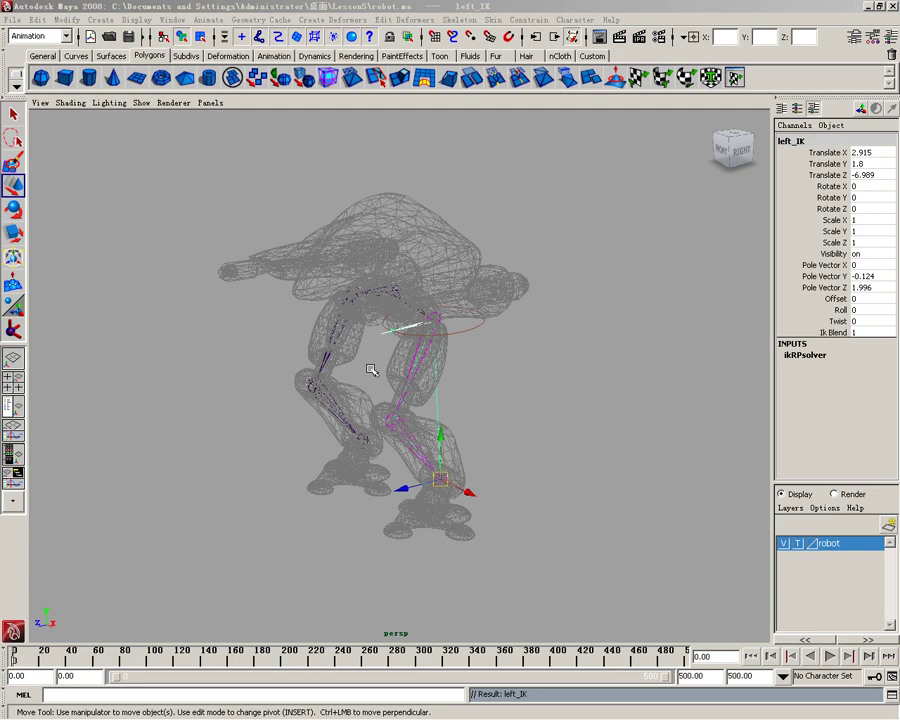
pyautogui.keyDown('alt'); pyautogui.moveTo(370, 370); pyautogui.dragTo(380, 370, button='middle'); pyautogui.keyUp('alt')
pyautogui.keyDown('alt'); pyautogui.moveTo(375, 370); pyautogui.dragTo(382, 372, button='right'); pyautogui.keyUp('alt')
pyautogui.moveTo(382, 372)
pyautogui.keyDown('alt'); pyautogui.mouseDown()
pyautogui.moveTo(411, 437)
pyautogui.moveTo(458, 304)
pyautogui.moveTo(532, 418)
pyautogui.moveTo(528, 428)
pyautogui.moveTo(519, 412)
pyautogui.mouseUp(); pyautogui.keyUp('alt')
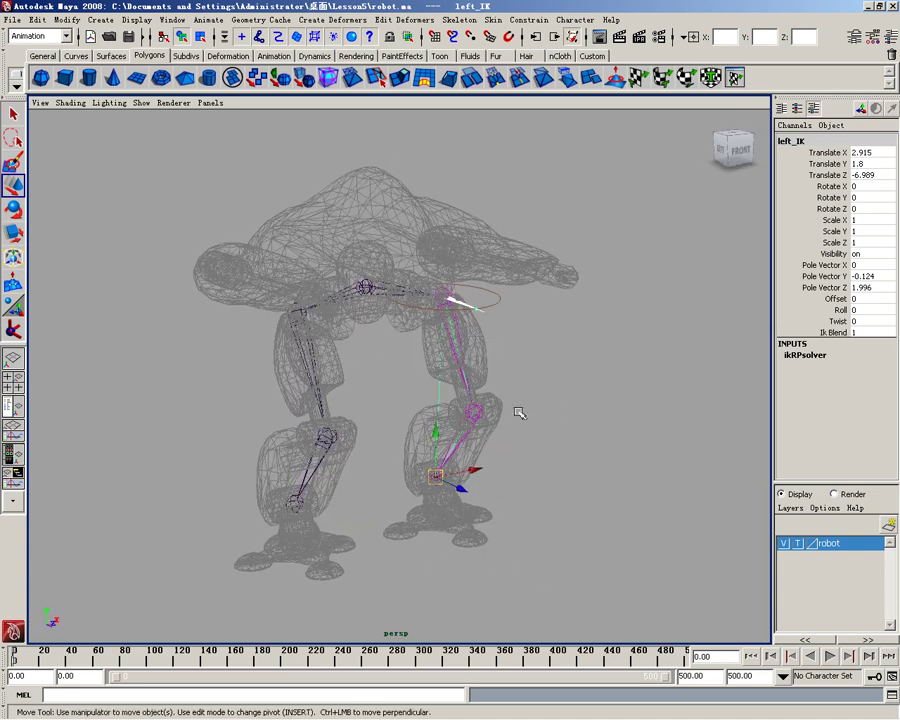
# Create an IK handle from right_hip1 to the right ankle and rename it right_IK
pyautogui.click(460, 19)
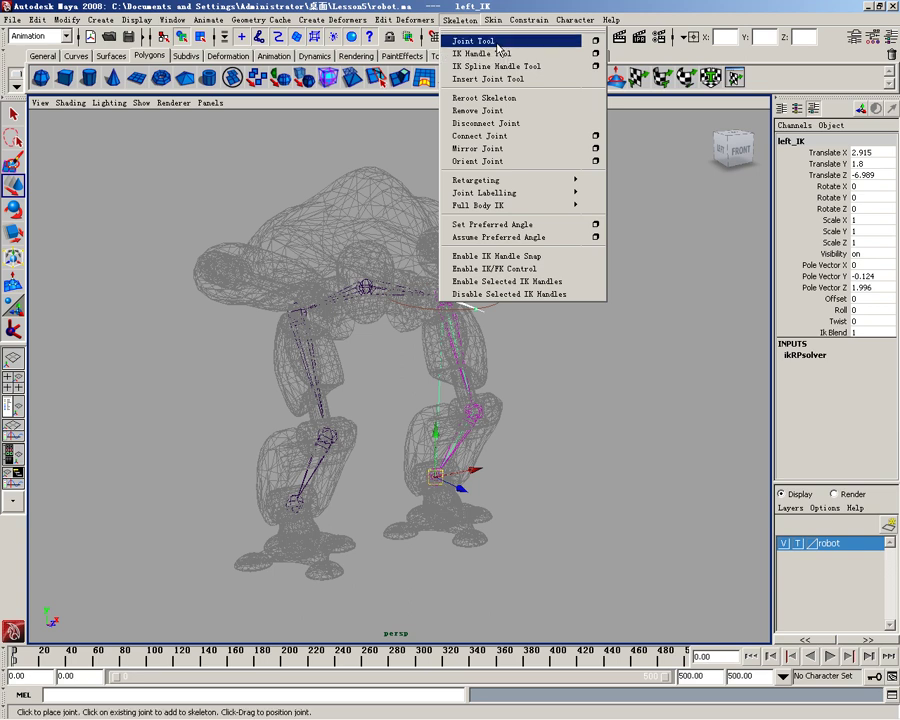
pyautogui.click(529, 55)
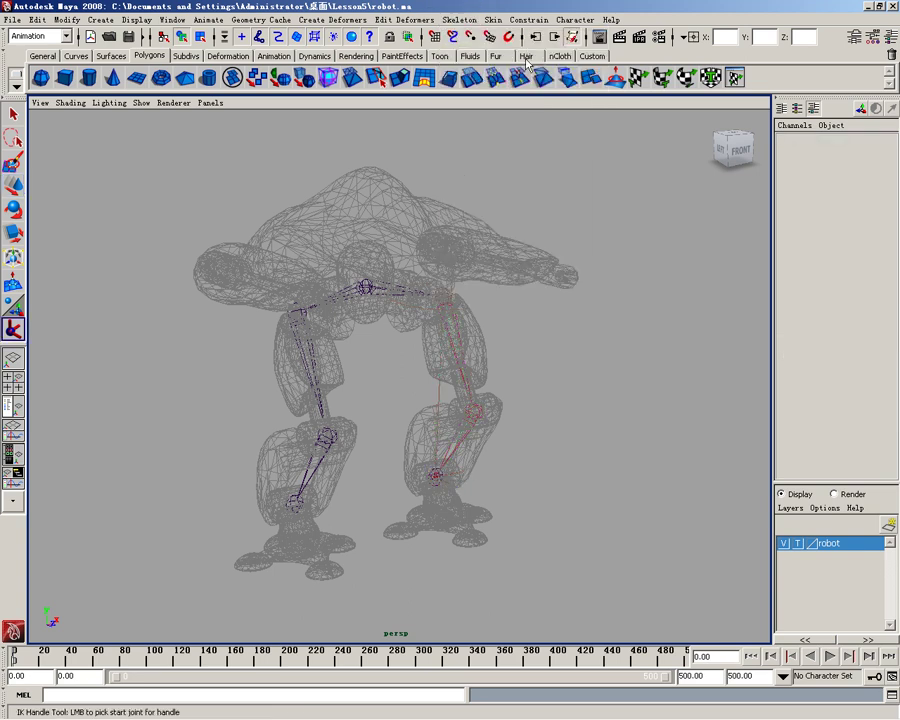
pyautogui.click(293, 307)
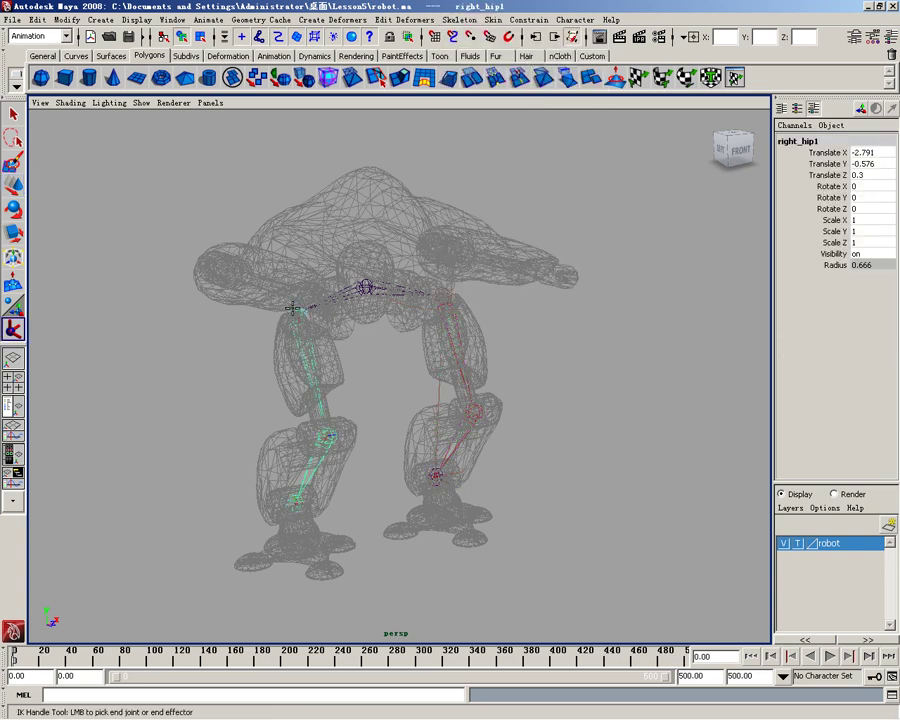
pyautogui.click(291, 506)
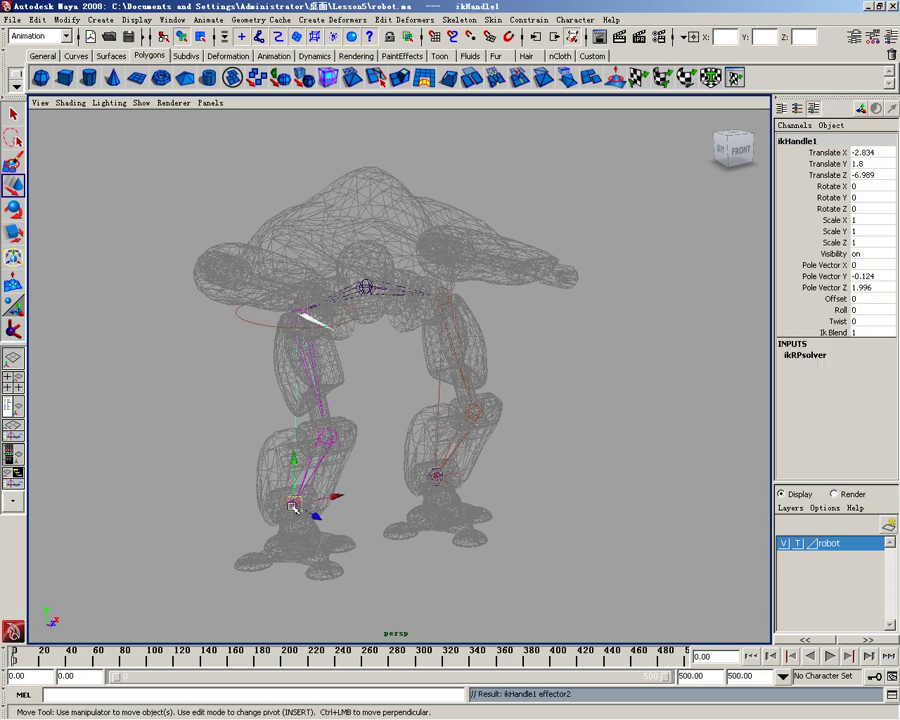
pyautogui.doubleClick(798, 139)
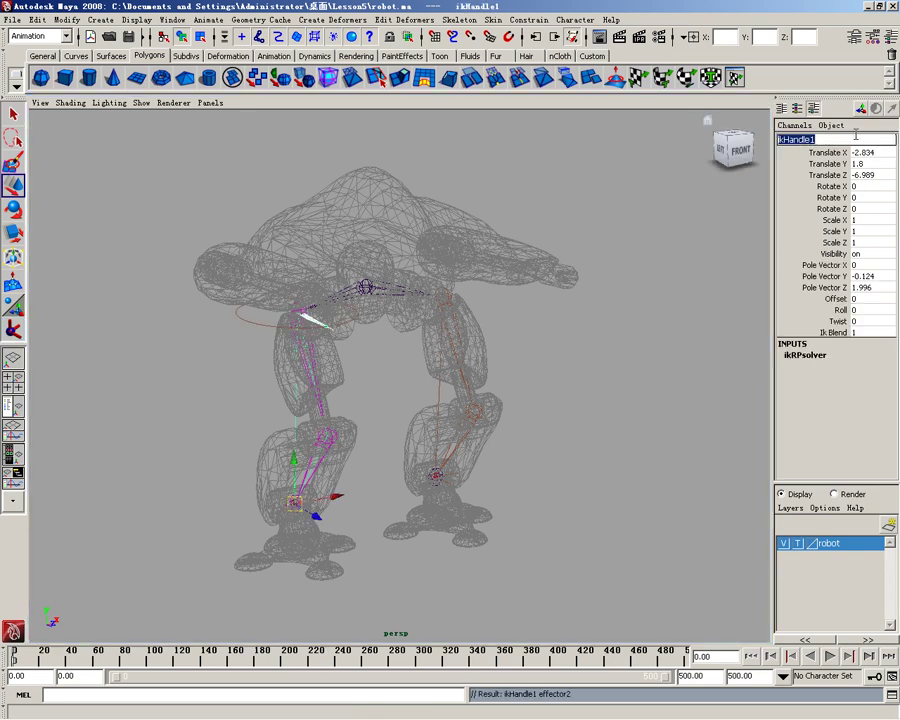
pyautogui.write('f')
pyautogui.press('Return')
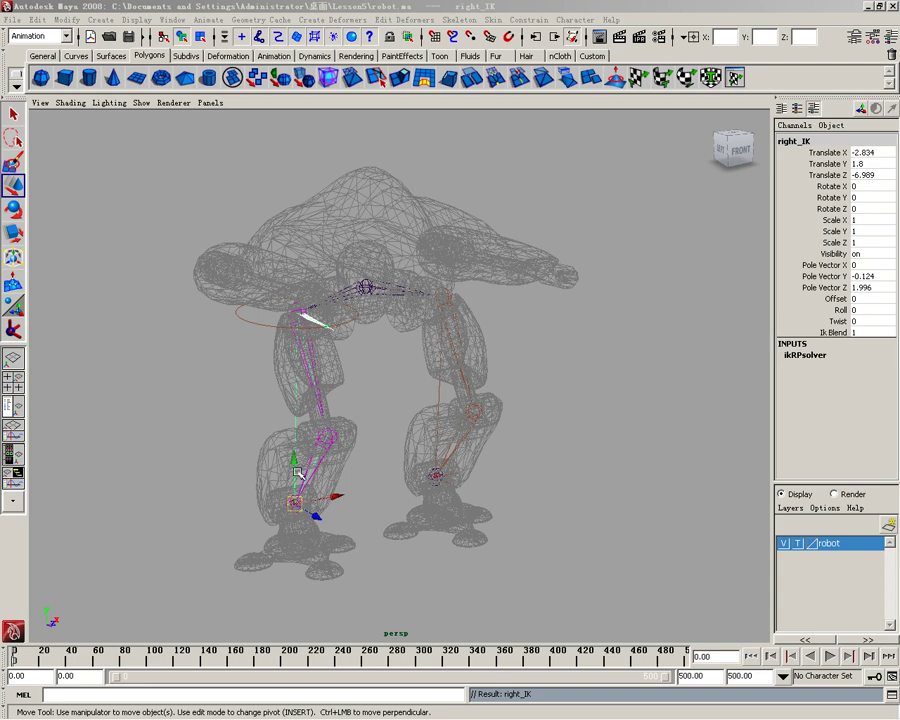
# Test-move the right_IK and left_IK handles to bend each leg, undoing each move
pyautogui.moveTo(296, 466); pyautogui.dragTo(302, 400)
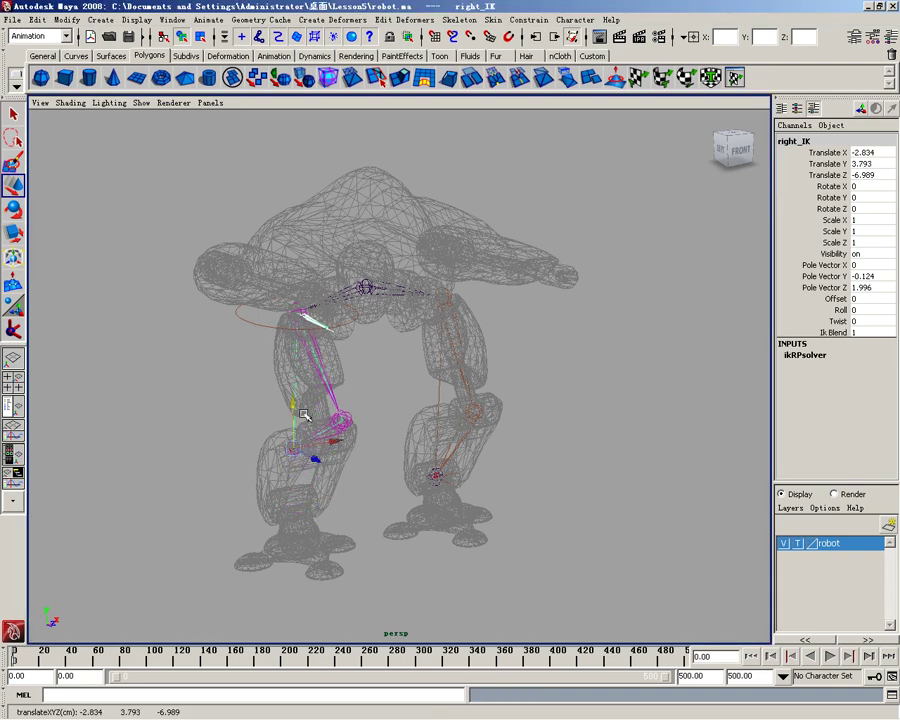
pyautogui.hotkey('ctrl', 'z')
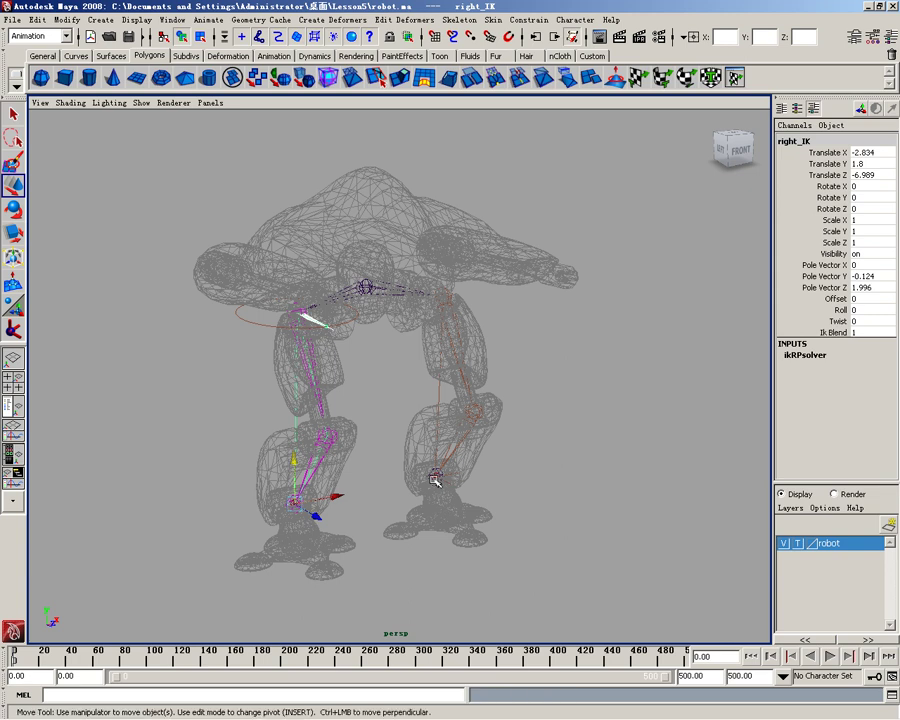
pyautogui.click(434, 475)
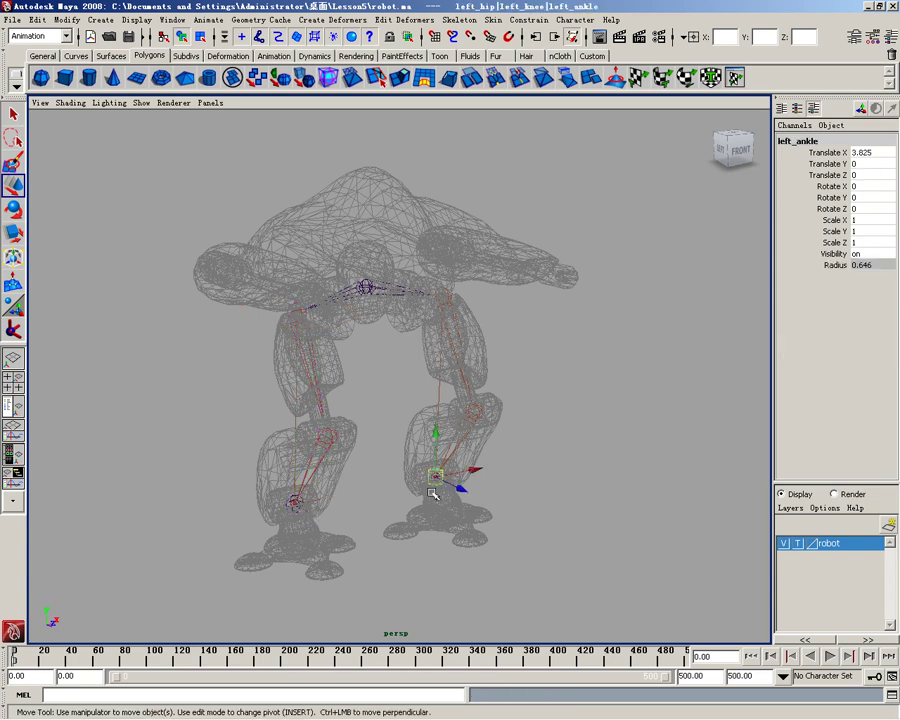
pyautogui.moveTo(434, 477); pyautogui.dragTo(435, 474)
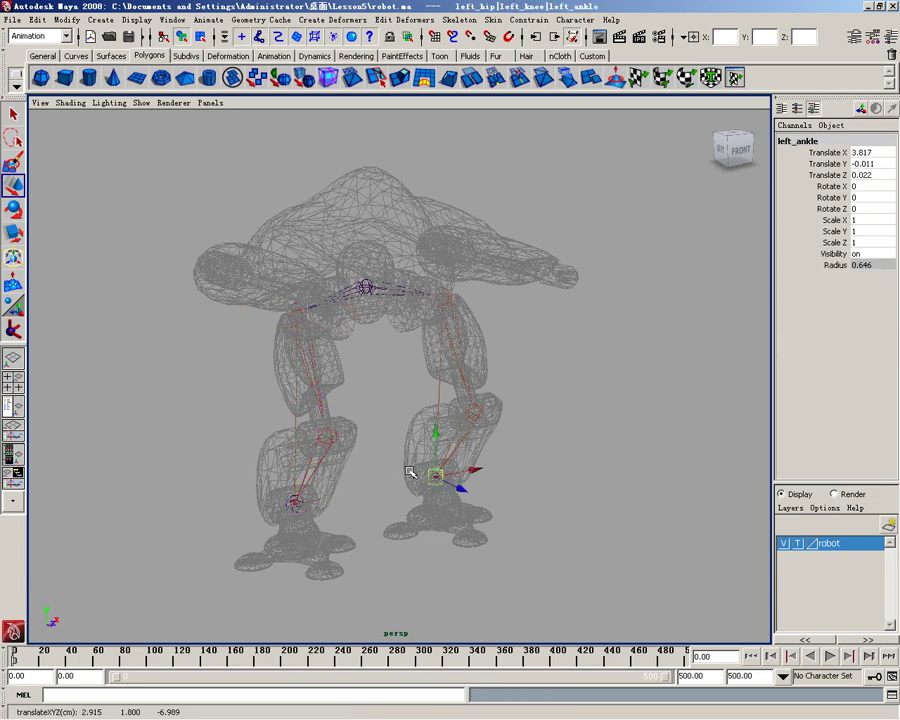
pyautogui.click(466, 468)
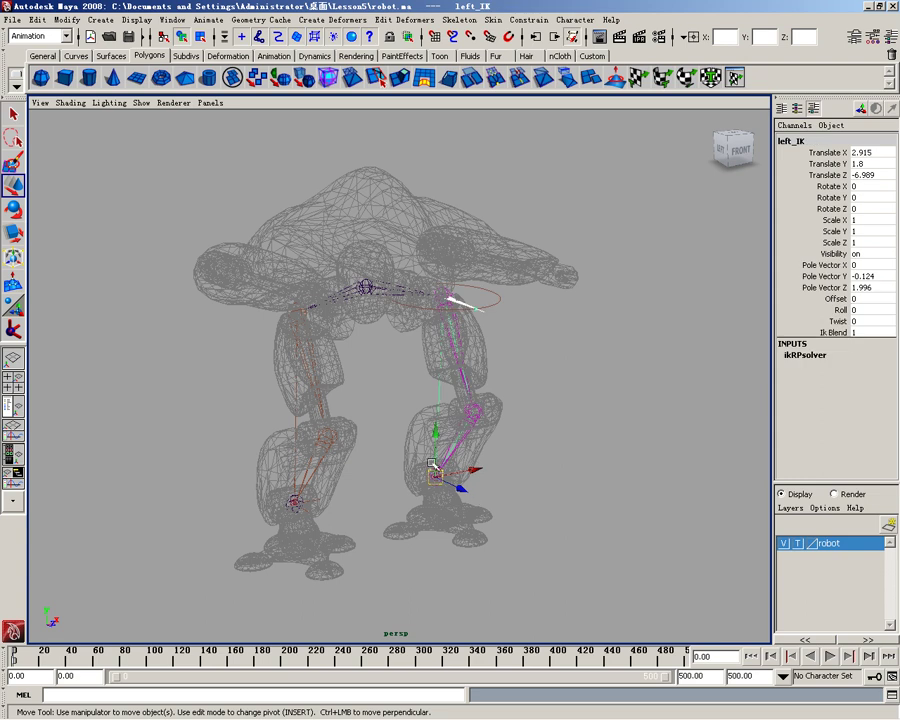
pyautogui.moveTo(440, 474)
pyautogui.mouseDown()
pyautogui.moveTo(439, 383)
pyautogui.moveTo(438, 428)
pyautogui.moveTo(434, 418)
pyautogui.mouseUp()
pyautogui.hotkey('ctrl', 'z')
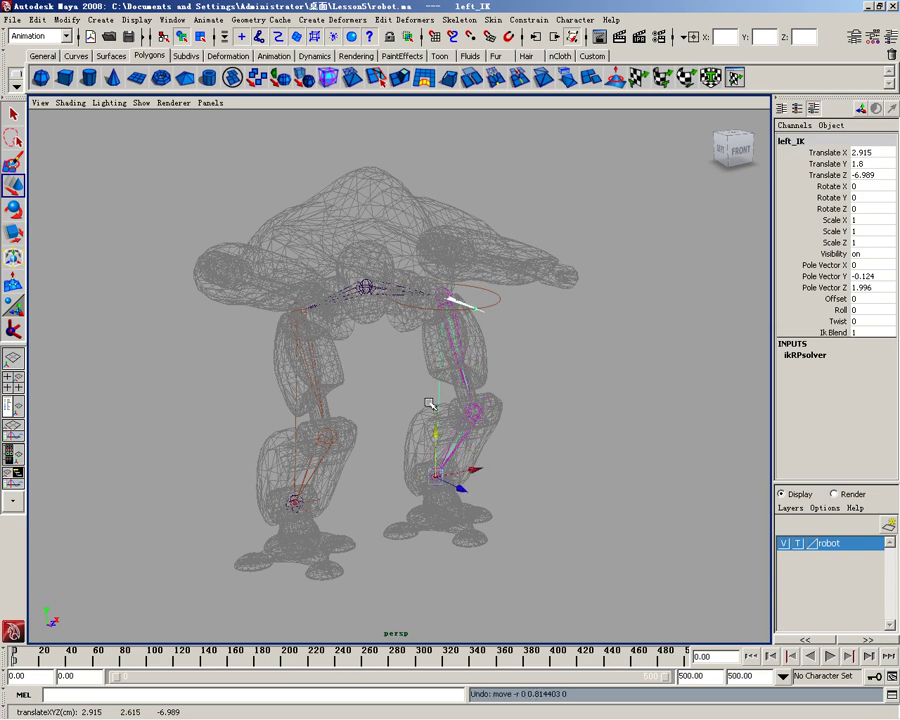
pyautogui.click(366, 287)
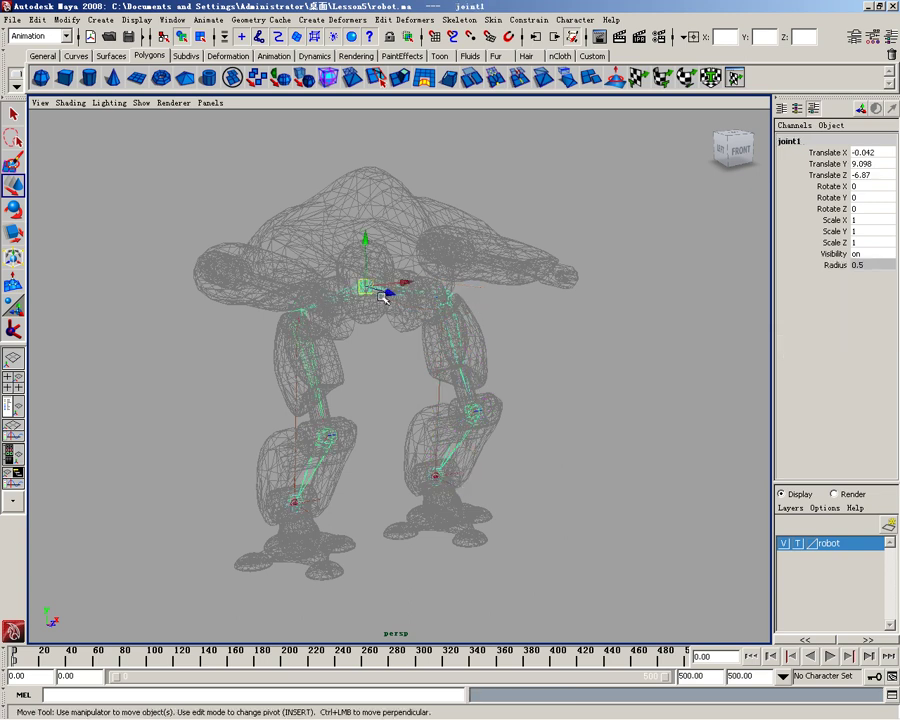
pyautogui.moveTo(393, 295)
pyautogui.mouseDown()
pyautogui.moveTo(428, 306)
pyautogui.moveTo(460, 361)
pyautogui.moveTo(494, 374)
pyautogui.moveTo(493, 364)
pyautogui.moveTo(400, 317)
pyautogui.moveTo(295, 291)
pyautogui.moveTo(366, 358)
pyautogui.moveTo(362, 350)
pyautogui.mouseUp()
pyautogui.click(13, 208)
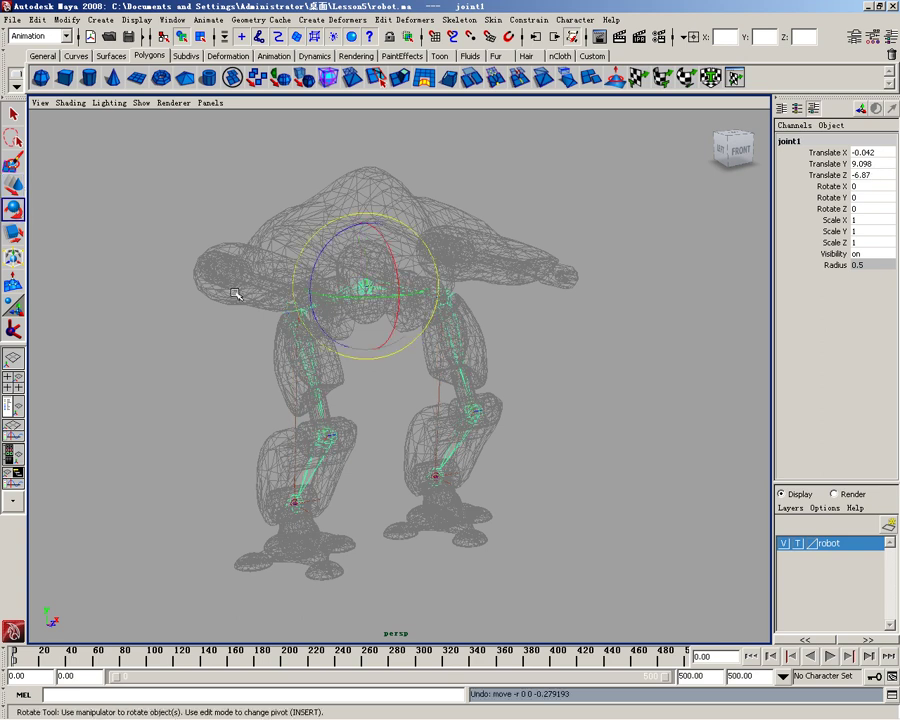
pyautogui.moveTo(371, 265)
pyautogui.mouseDown()
pyautogui.moveTo(388, 330)
pyautogui.moveTo(372, 312)
pyautogui.moveTo(374, 296)
pyautogui.mouseUp()
pyautogui.hotkey('ctrl', 'z')
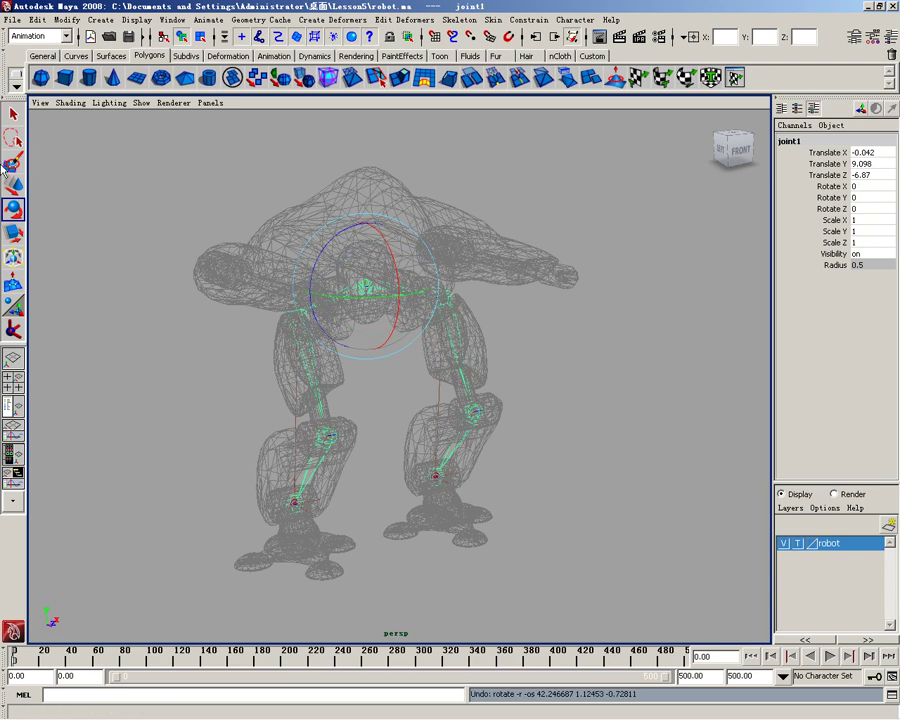
pyautogui.click(13, 186)
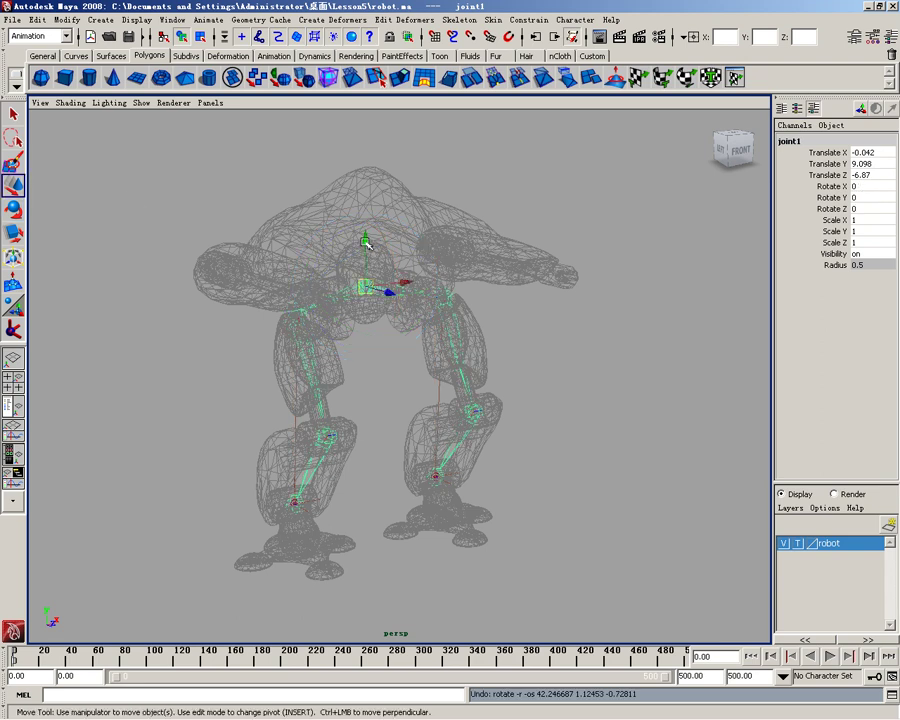
pyautogui.moveTo(367, 243)
pyautogui.mouseDown()
pyautogui.moveTo(366, 298)
pyautogui.moveTo(369, 221)
pyautogui.moveTo(367, 280)
pyautogui.mouseUp()
pyautogui.hotkey('ctrl', 'z')
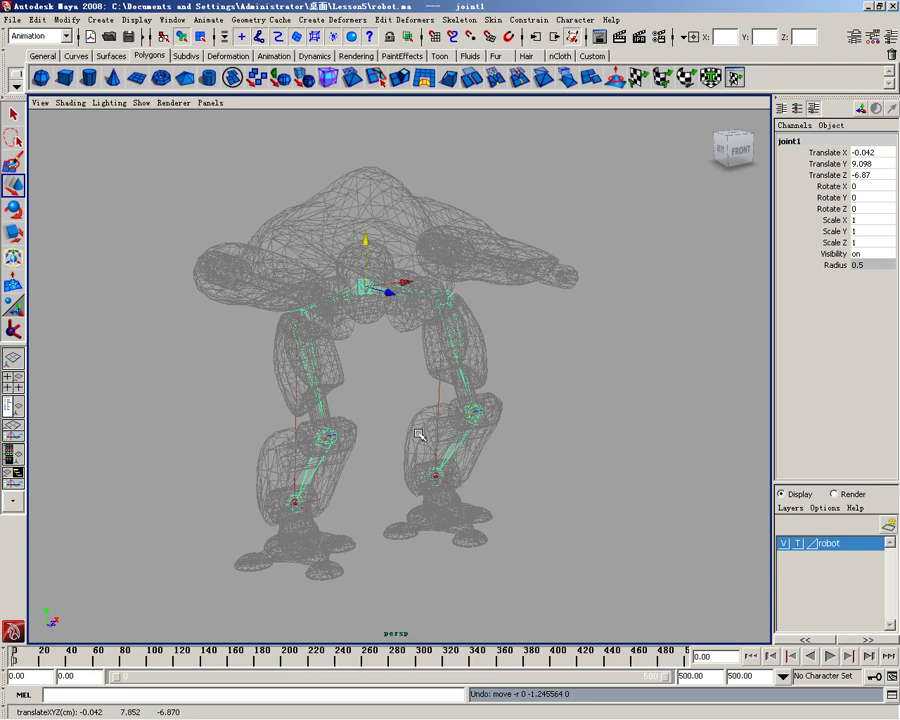
pyautogui.press('w')
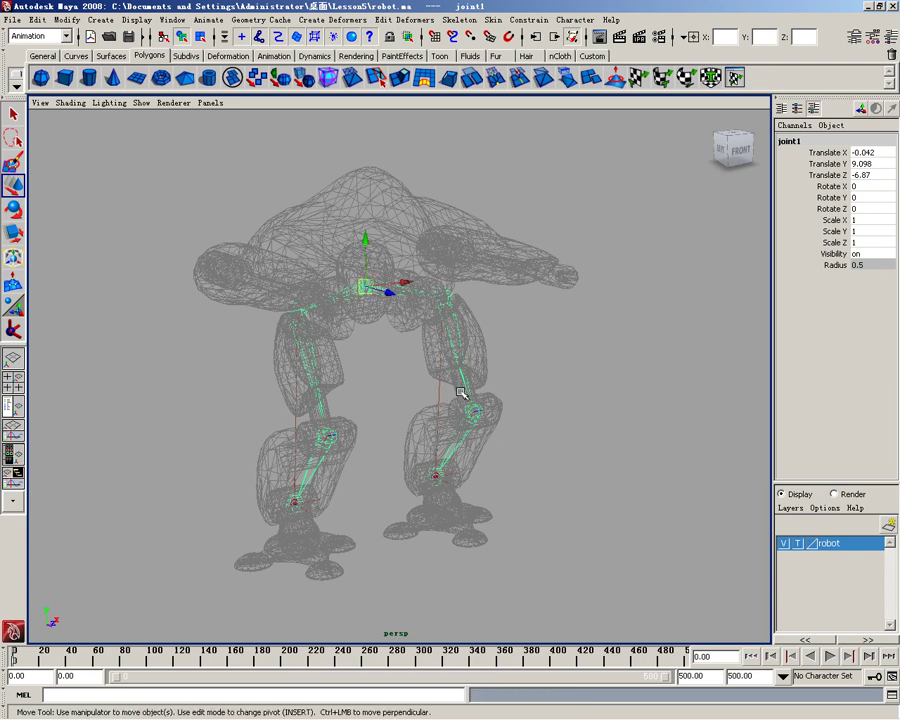
# Toggle the robot layer to shaded and back to template, then open the Outliner
pyautogui.click(800, 544)
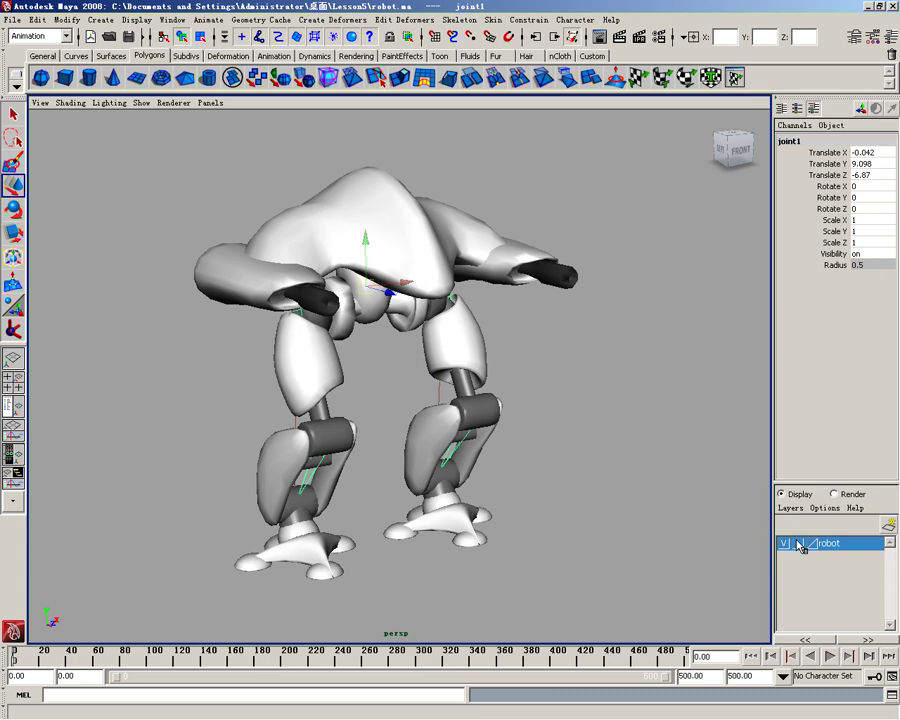
pyautogui.click(799, 544)
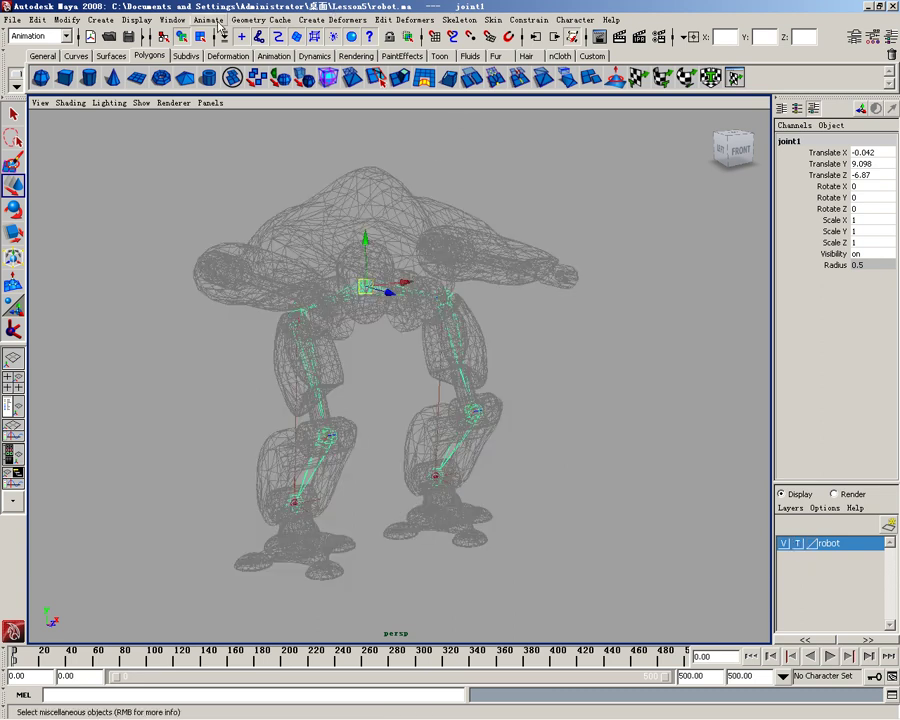
pyautogui.click(184, 20)
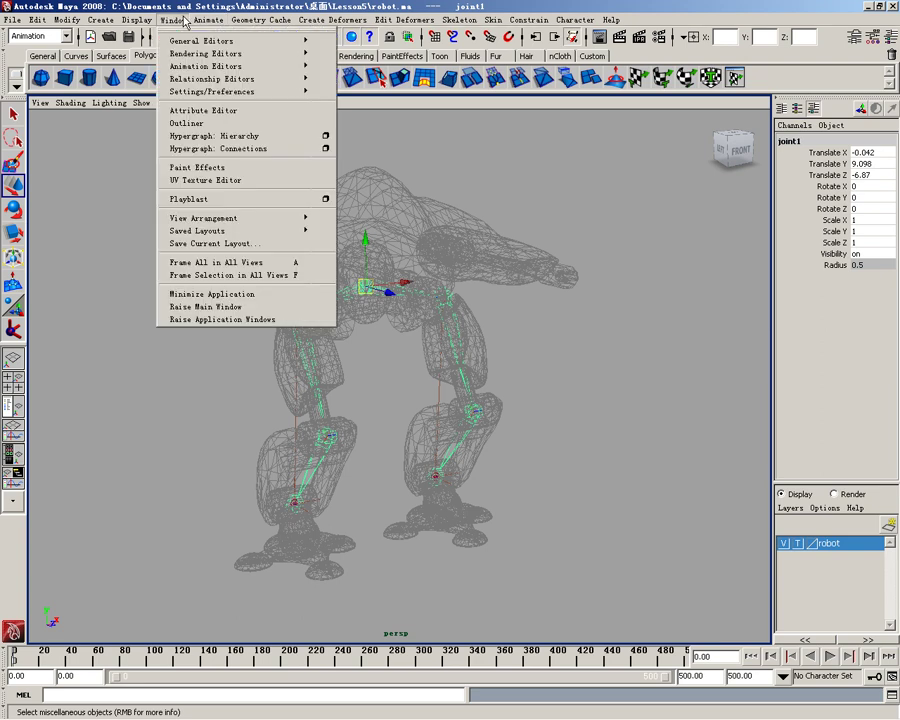
pyautogui.click(186, 123)
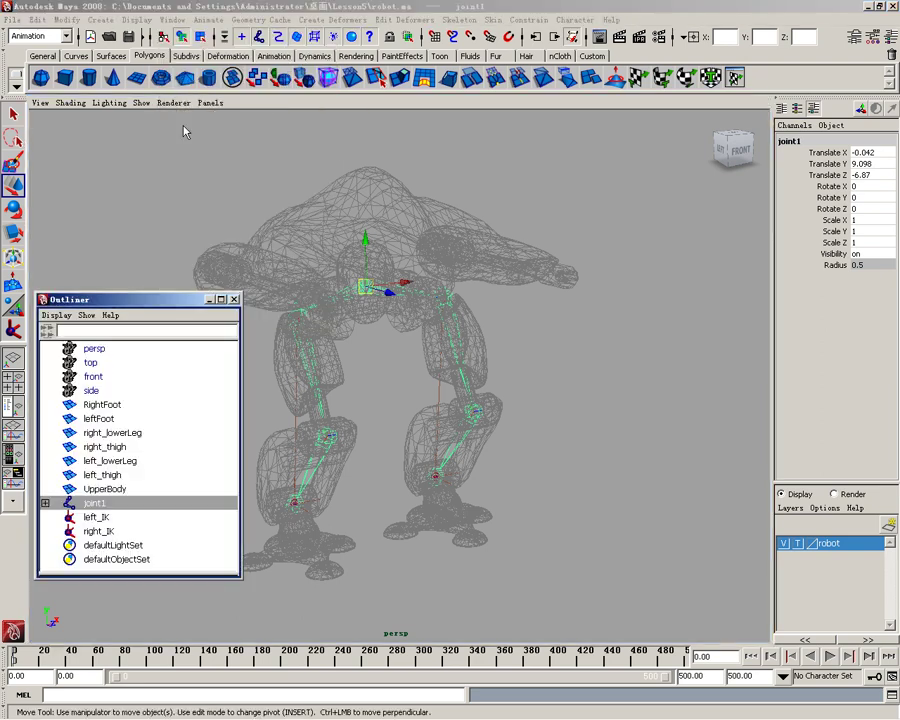
# Expand joint1, left_hip, left_knee, right_hip1 and its knee, enlarging the Outliner to fit
pyautogui.click(45, 503)
pyautogui.click(45, 517)
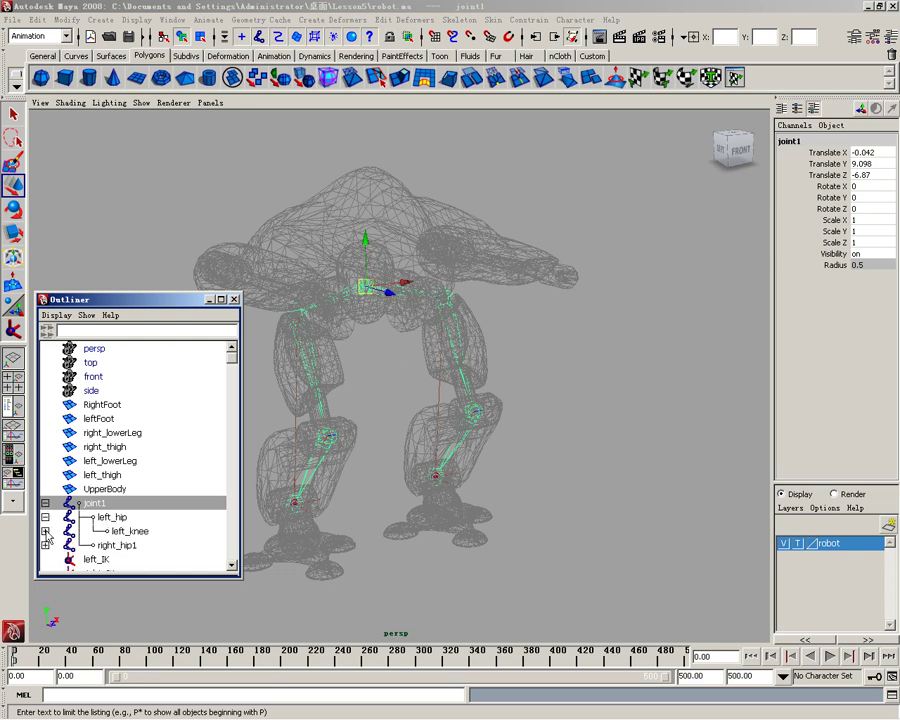
pyautogui.click(45, 531)
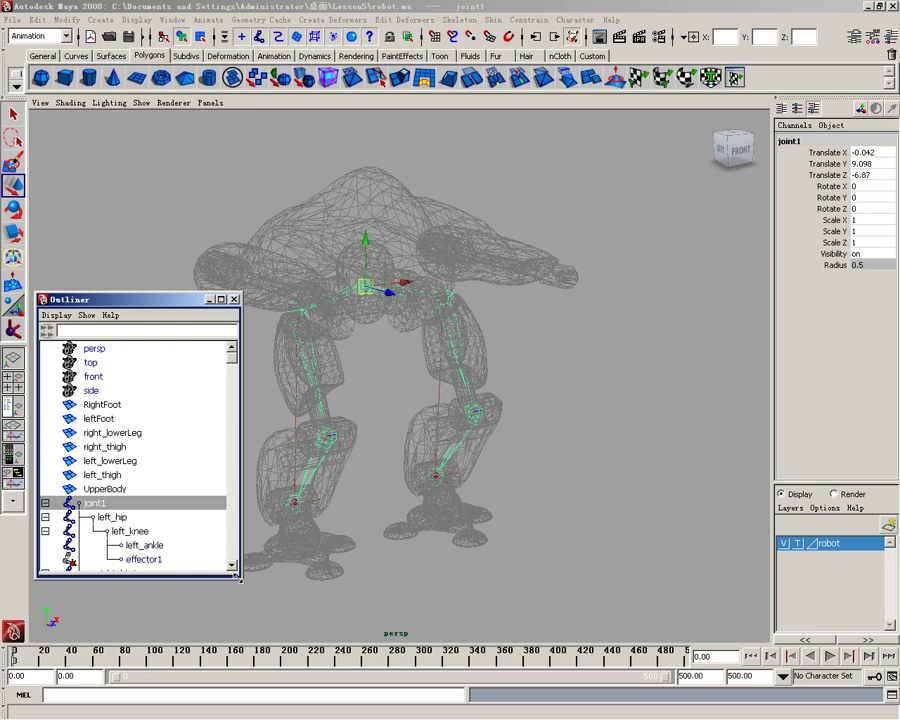
pyautogui.moveTo(241, 576); pyautogui.dragTo(264, 648)
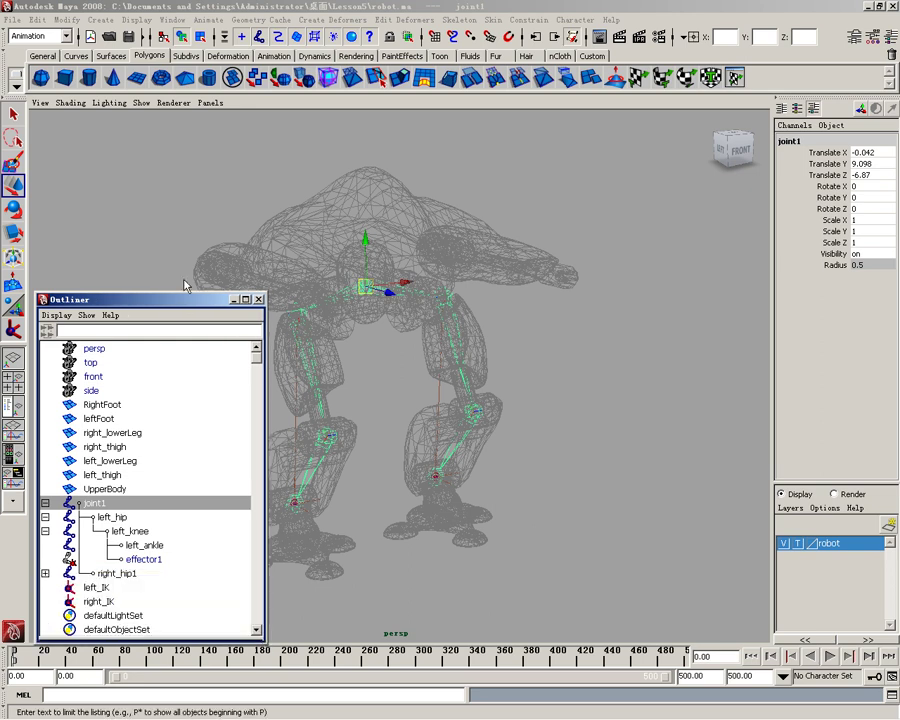
pyautogui.moveTo(150, 299); pyautogui.dragTo(160, 140)
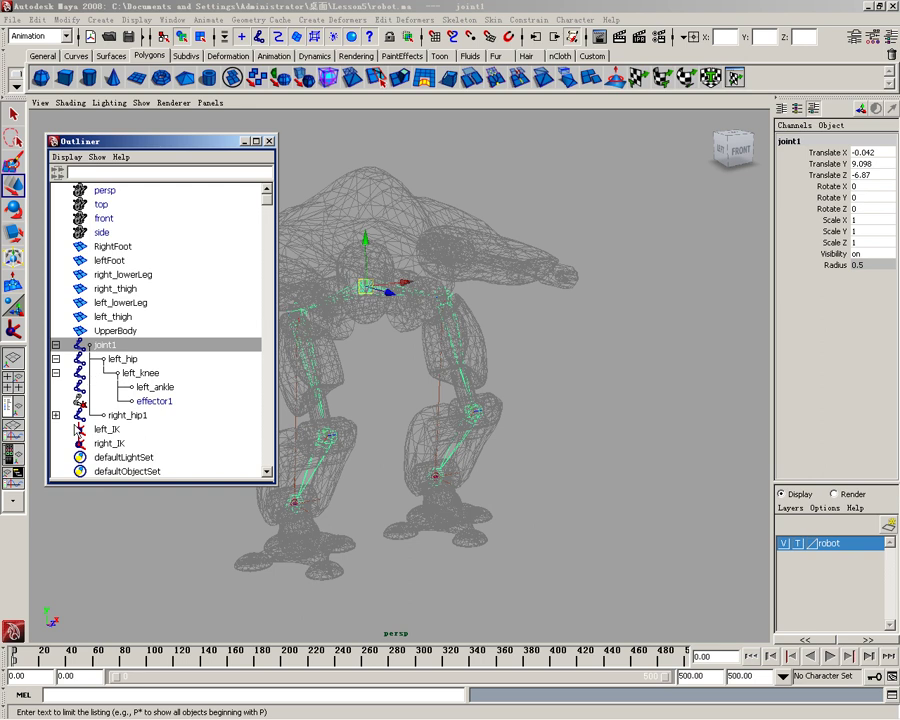
pyautogui.click(56, 415)
pyautogui.click(56, 429)
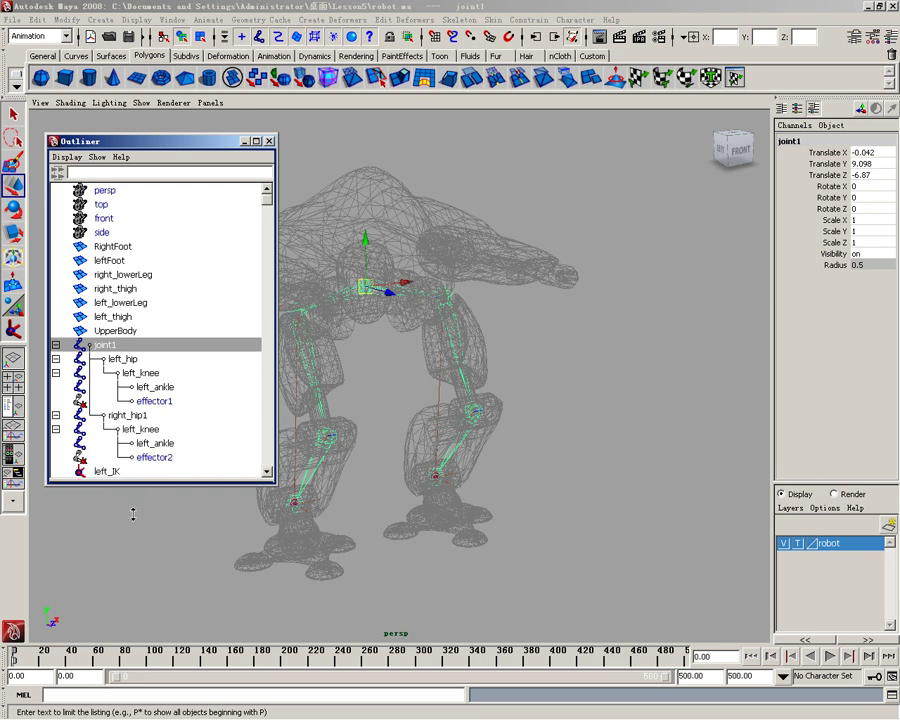
pyautogui.moveTo(144, 485); pyautogui.dragTo(140, 604)
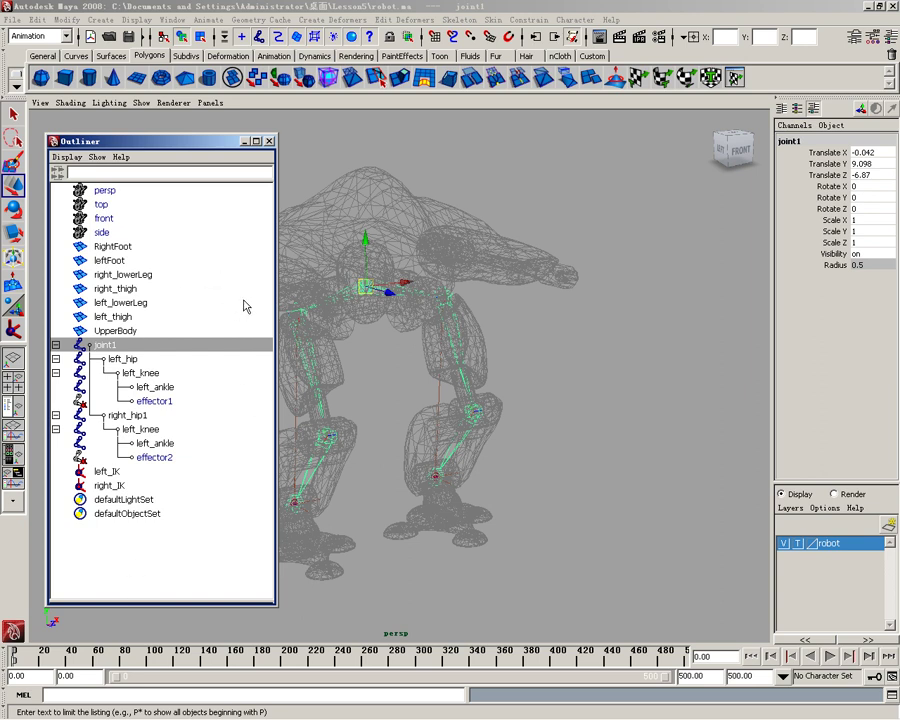
# Drag right_thigh onto right_hip1 in the Outliner to parent it, then select right_lowerLeg
pyautogui.click(123, 289)
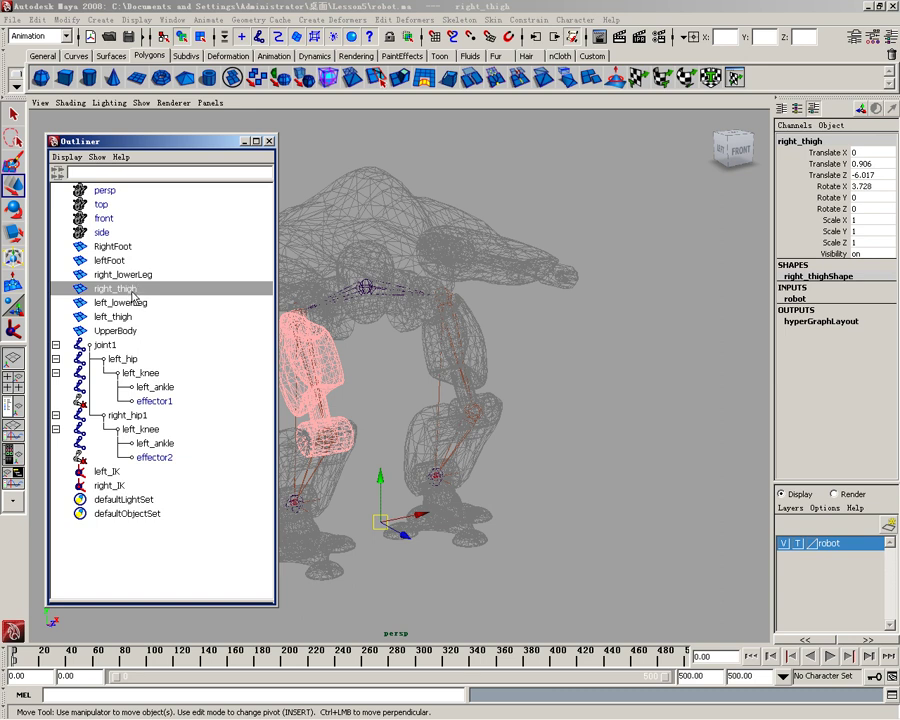
pyautogui.moveTo(133, 297); pyautogui.dragTo(122, 421, button='middle')
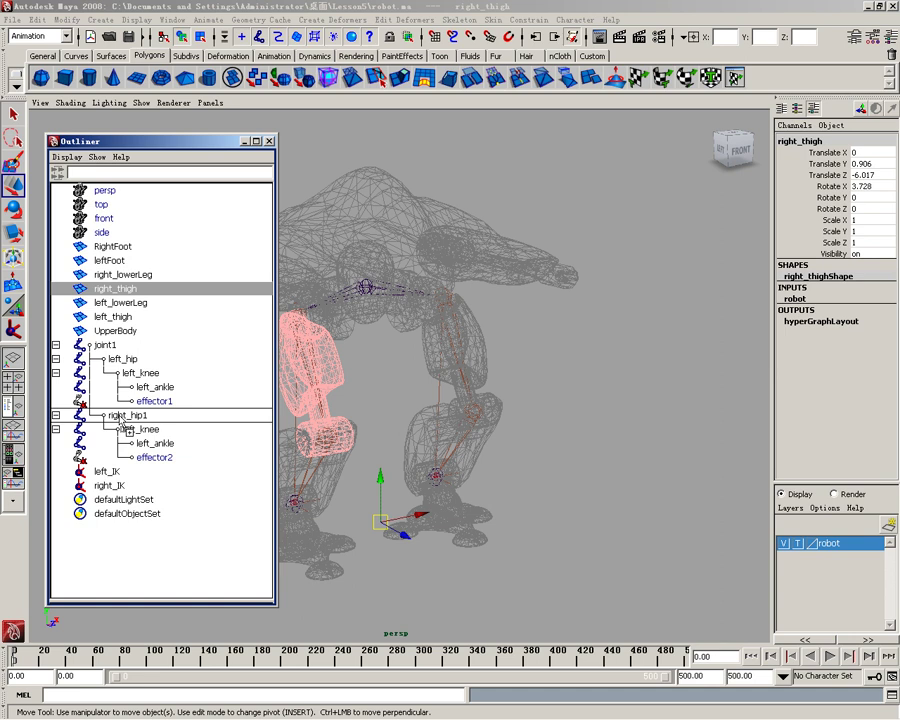
pyautogui.moveTo(121, 420); pyautogui.dragTo(122, 424, button='middle')
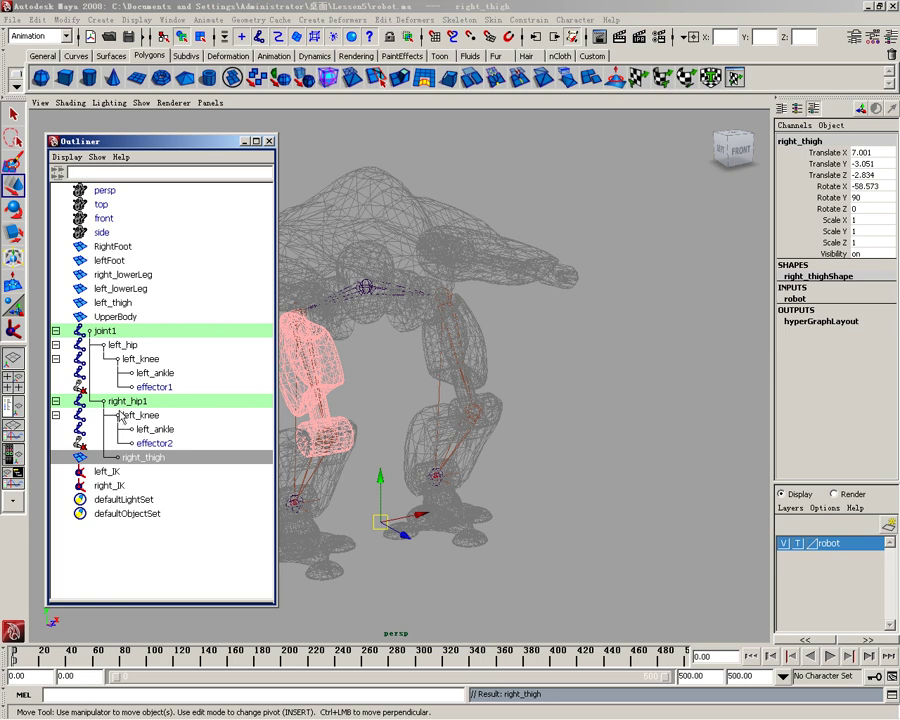
pyautogui.click(130, 276)
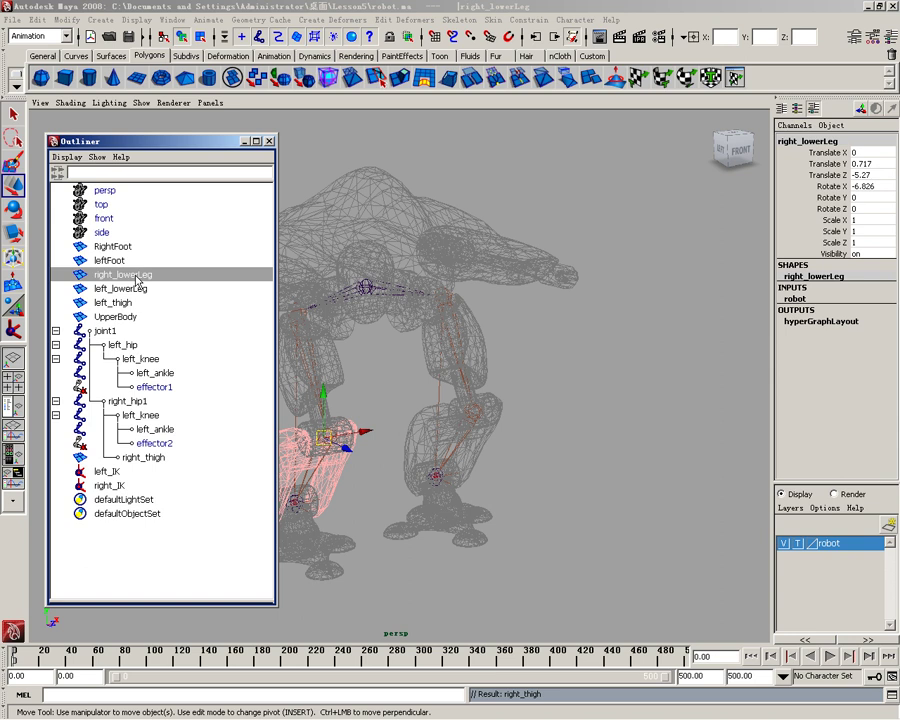
# Drag right_lowerLeg onto the knee joint under right_hip1 to parent it
pyautogui.moveTo(136, 283)
pyautogui.mouseDown()
pyautogui.moveTo(111, 369)
pyautogui.moveTo(113, 433)
pyautogui.moveTo(145, 425)
pyautogui.mouseUp()
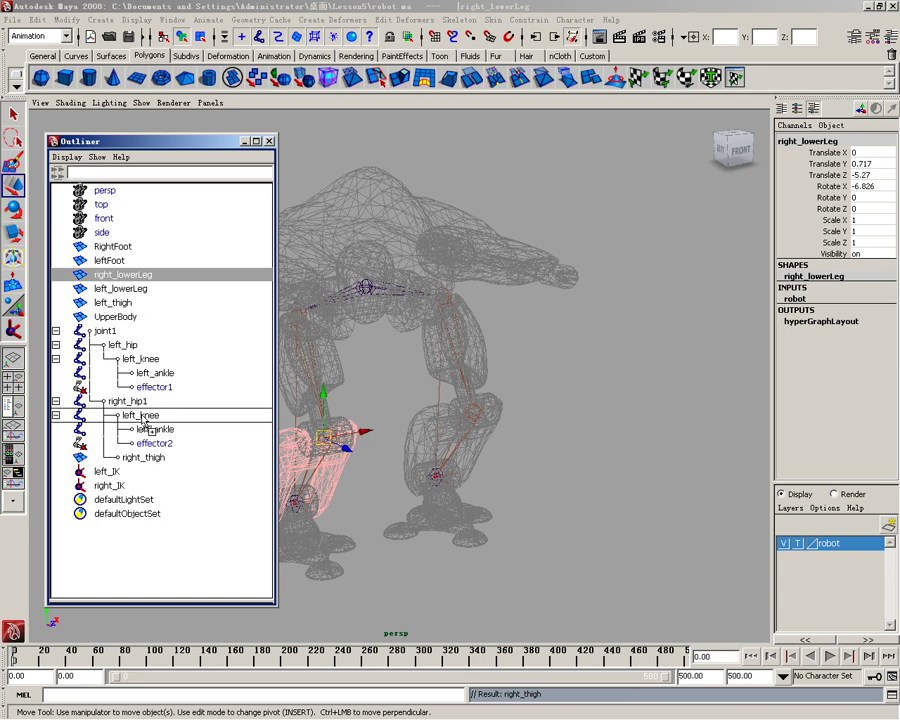
pyautogui.moveTo(145, 424); pyautogui.dragTo(143, 421)
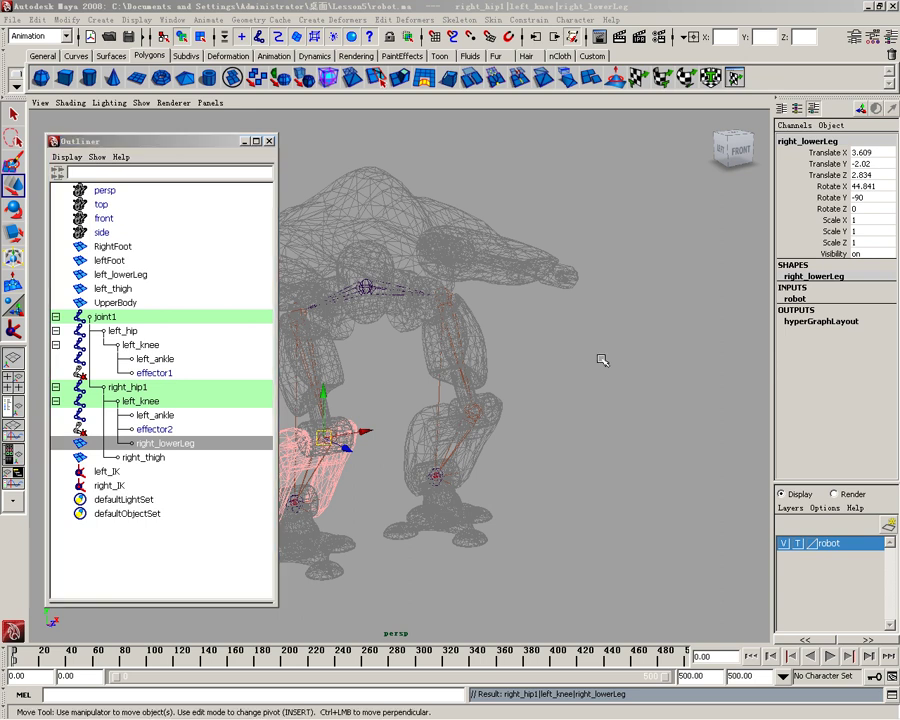
# Switch the robot layer to reference display, then test-move right_IK and undo
pyautogui.click(803, 544)
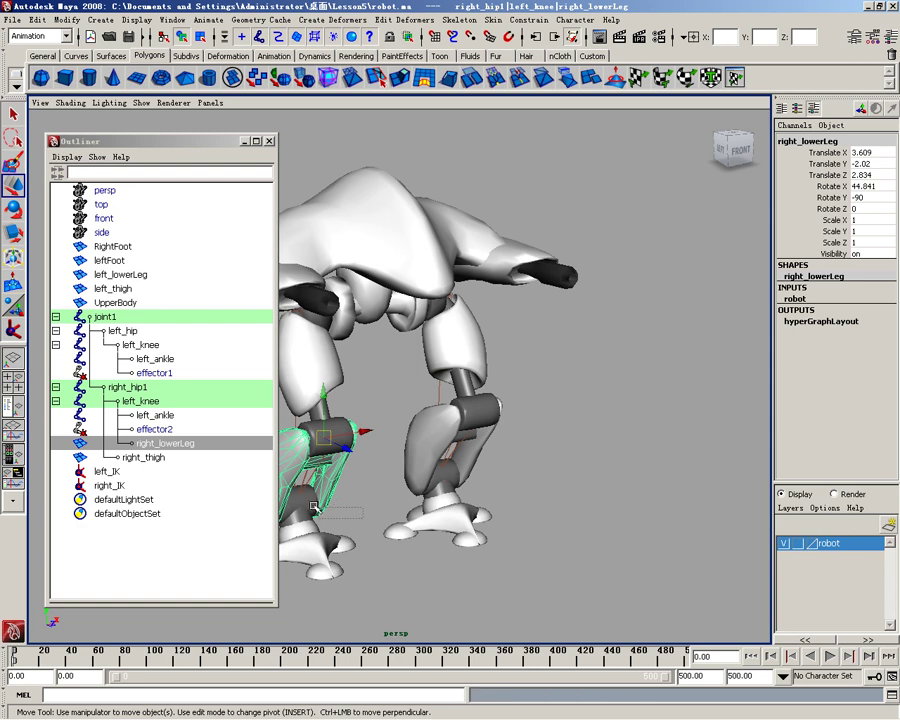
pyautogui.click(259, 485)
pyautogui.moveTo(297, 463)
pyautogui.mouseDown()
pyautogui.moveTo(307, 480)
pyautogui.moveTo(313, 396)
pyautogui.mouseUp()
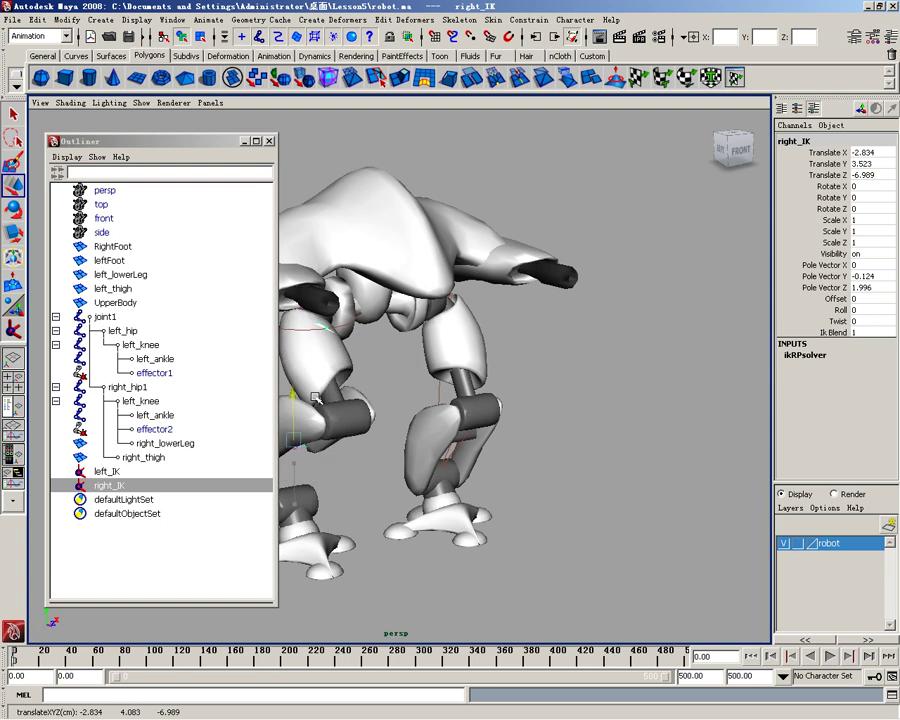
pyautogui.hotkey('ctrl', 'z')
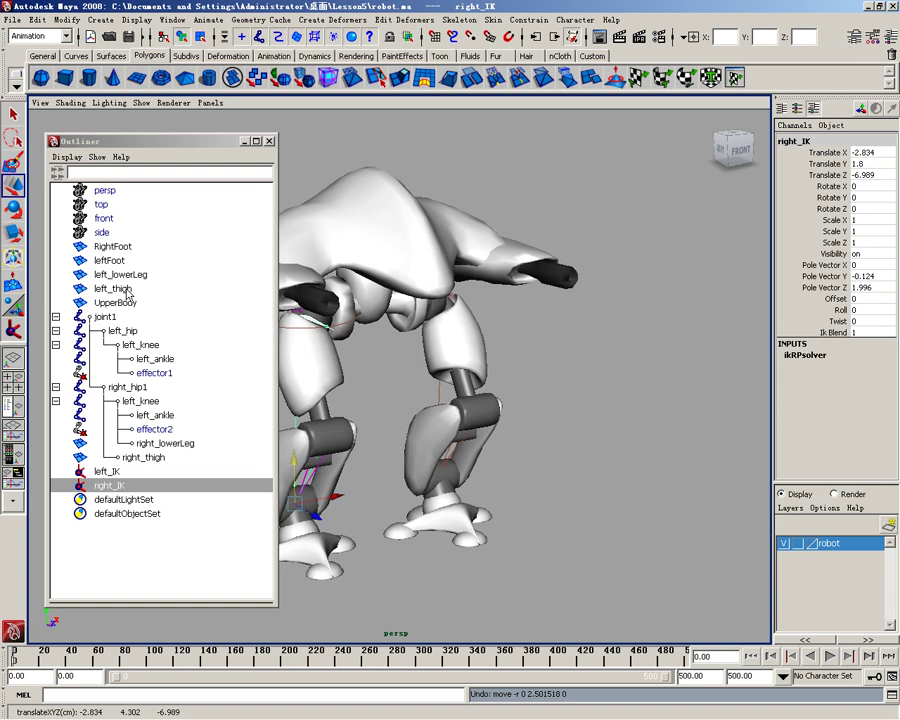
# Parent left_thigh under left_hip and left_lowerLeg under left_knee in the Outliner
pyautogui.click(127, 290)
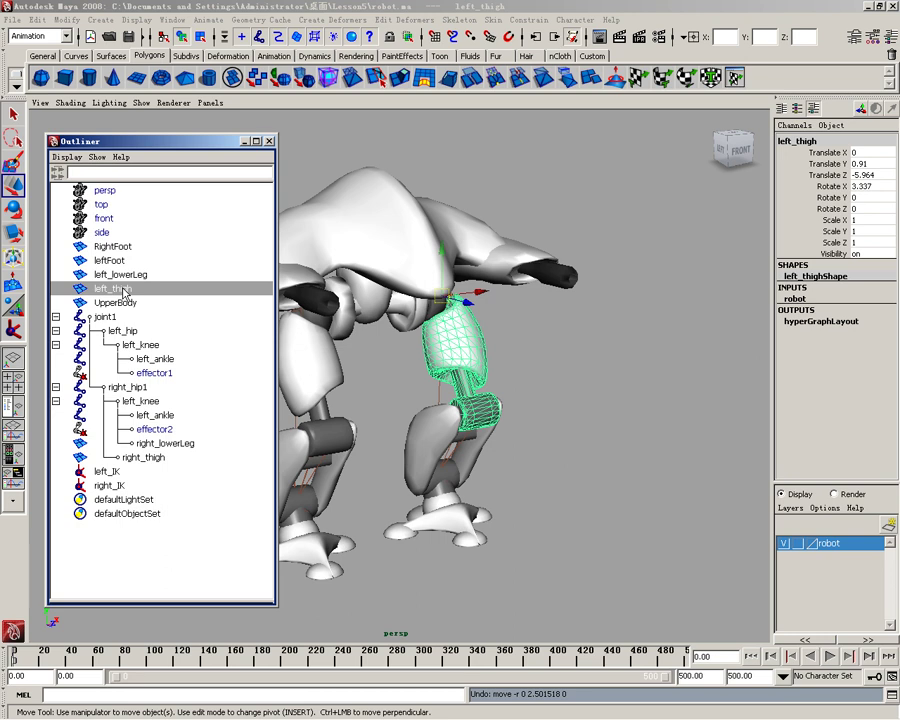
pyautogui.moveTo(124, 290); pyautogui.dragTo(125, 337, button='middle')
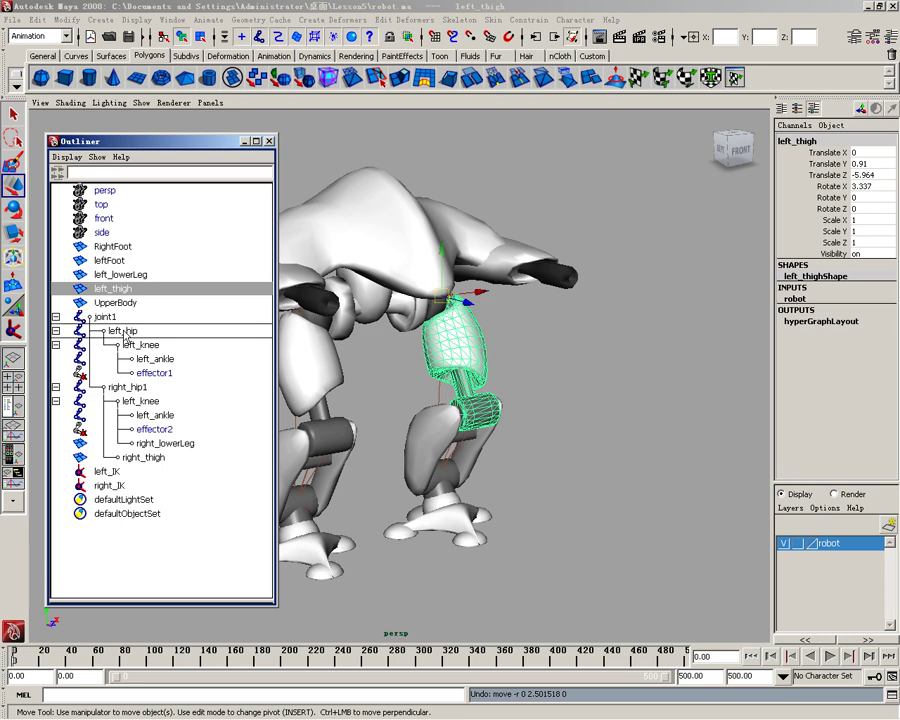
pyautogui.moveTo(126, 334); pyautogui.dragTo(126, 334, button='middle')
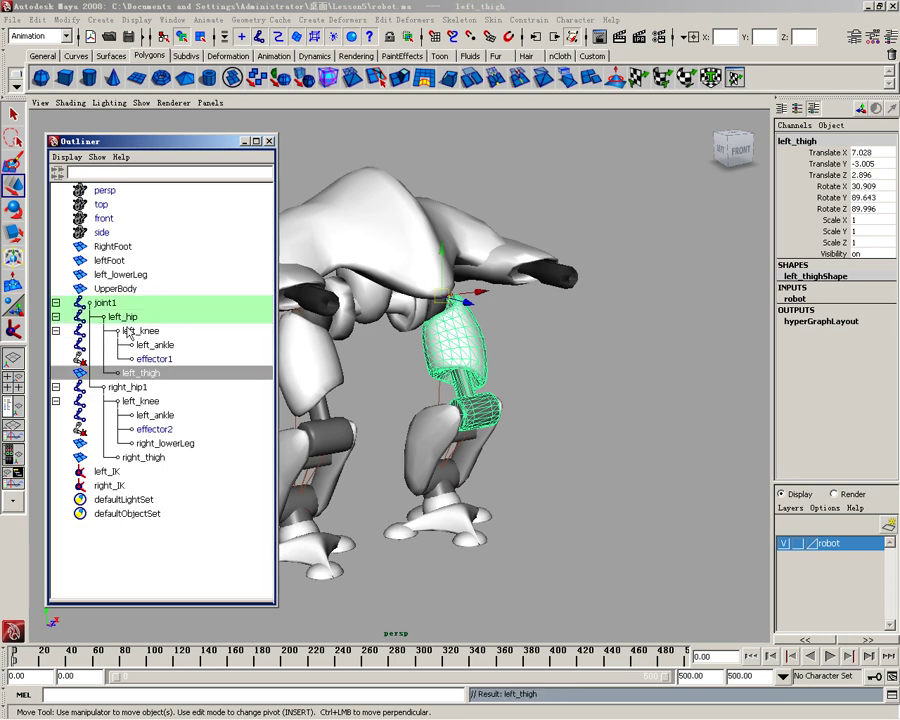
pyautogui.click(122, 276)
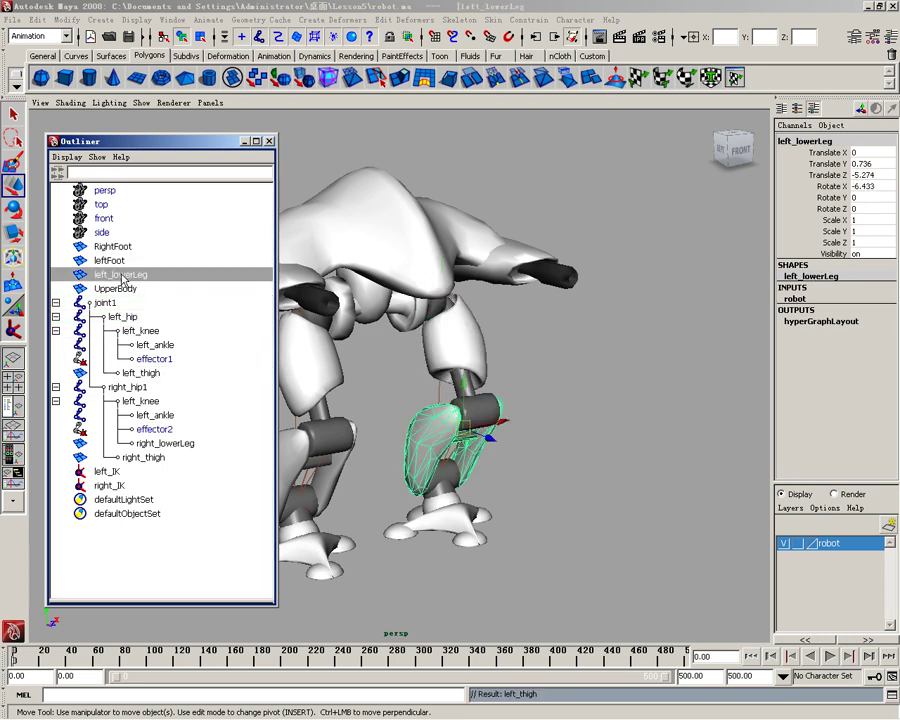
pyautogui.moveTo(122, 278); pyautogui.dragTo(127, 340, button='middle')
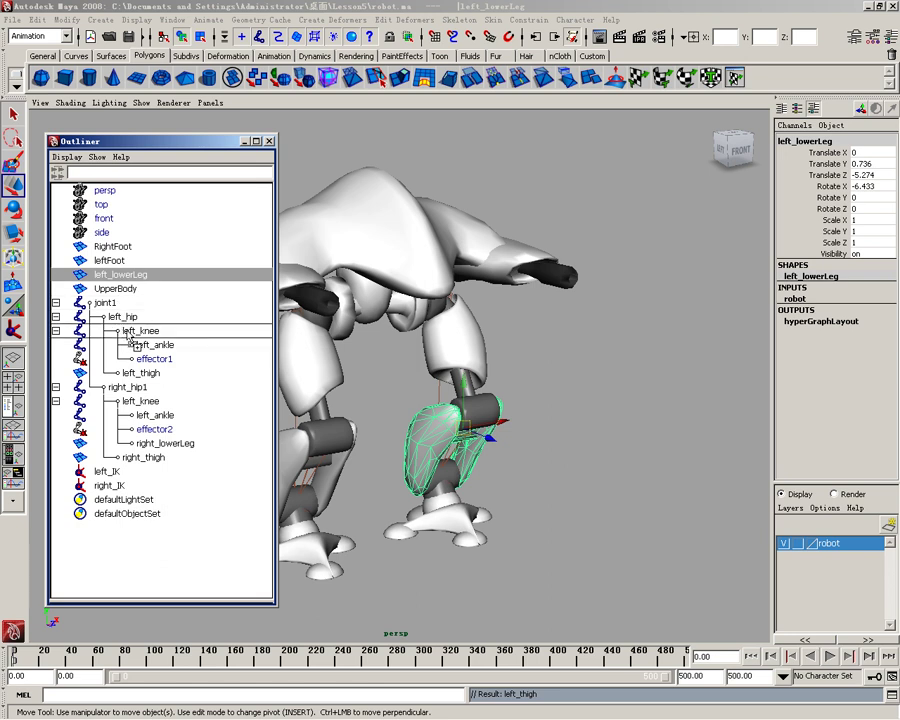
pyautogui.moveTo(128, 341); pyautogui.dragTo(129, 341, button='middle')
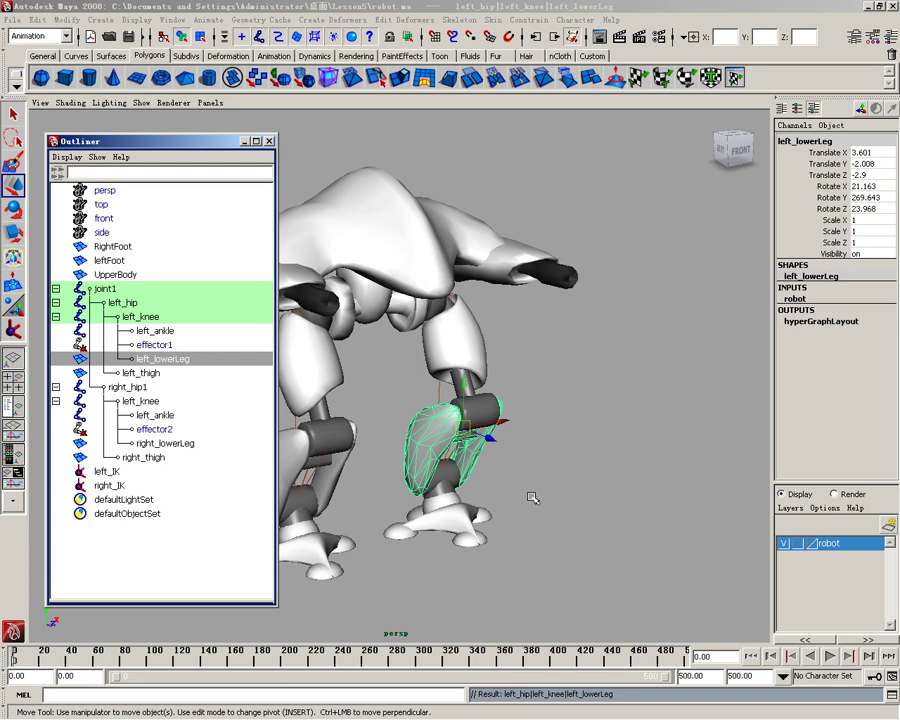
# Test-move the left_IK handle at the foot, then undo the move
pyautogui.moveTo(530, 494); pyautogui.dragTo(392, 462)
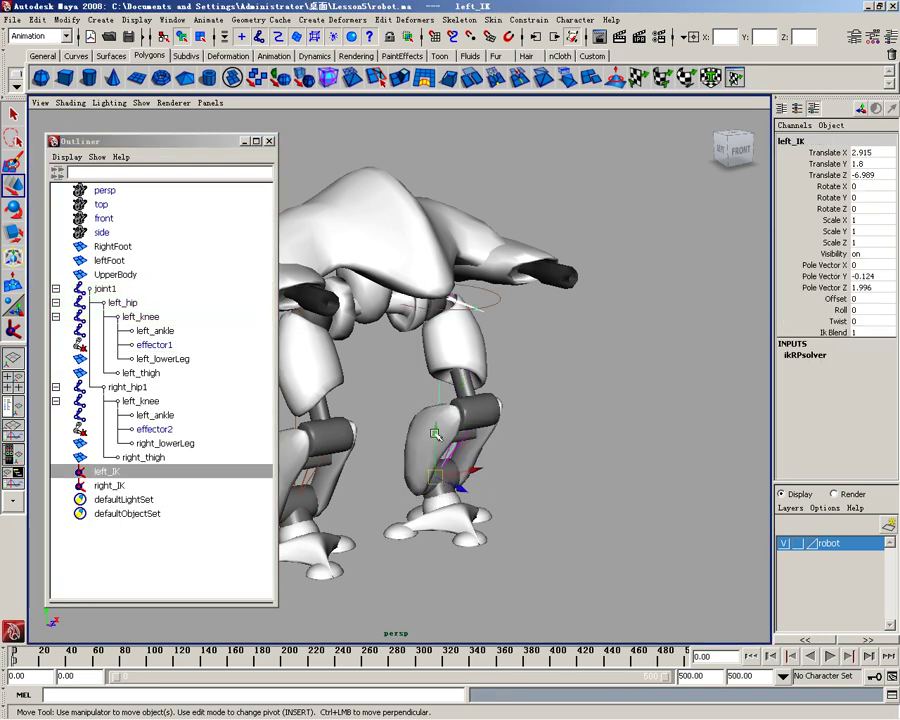
pyautogui.moveTo(450, 438); pyautogui.dragTo(432, 438)
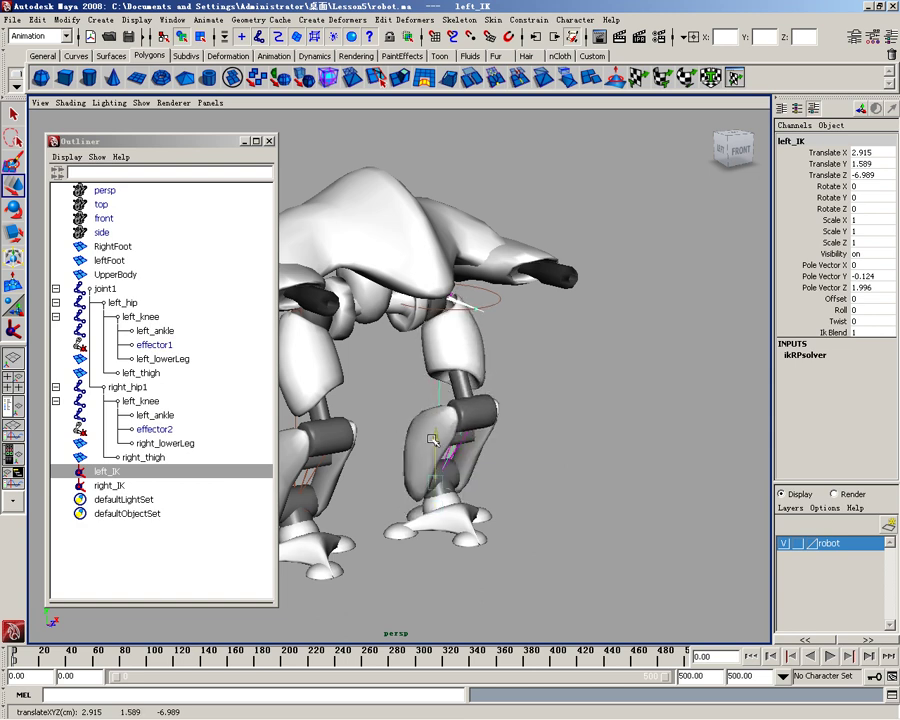
pyautogui.hotkey('ctrl', 'z')
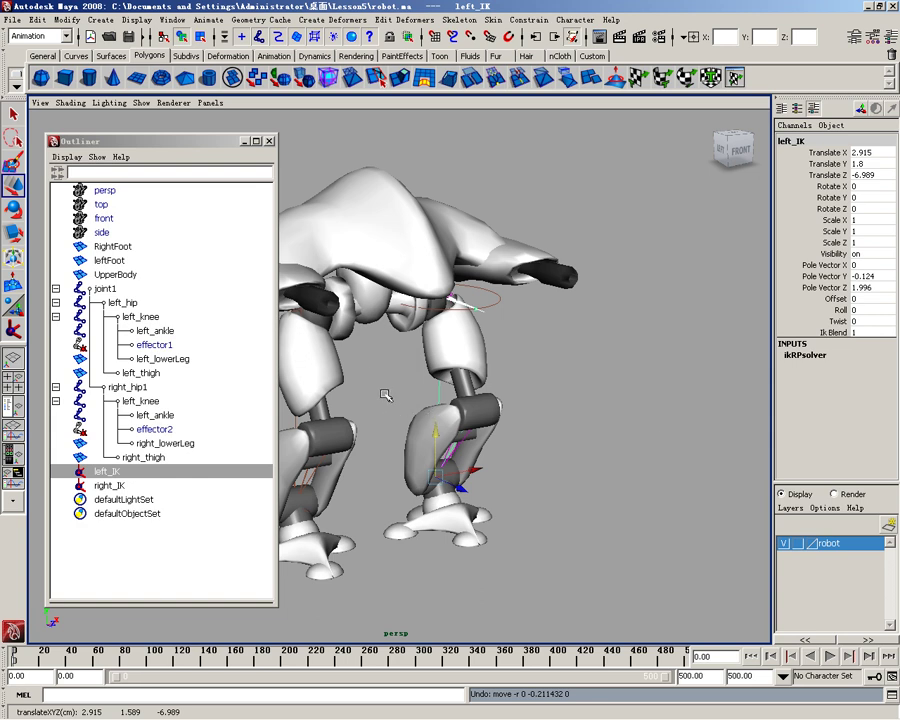
pyautogui.press('w')
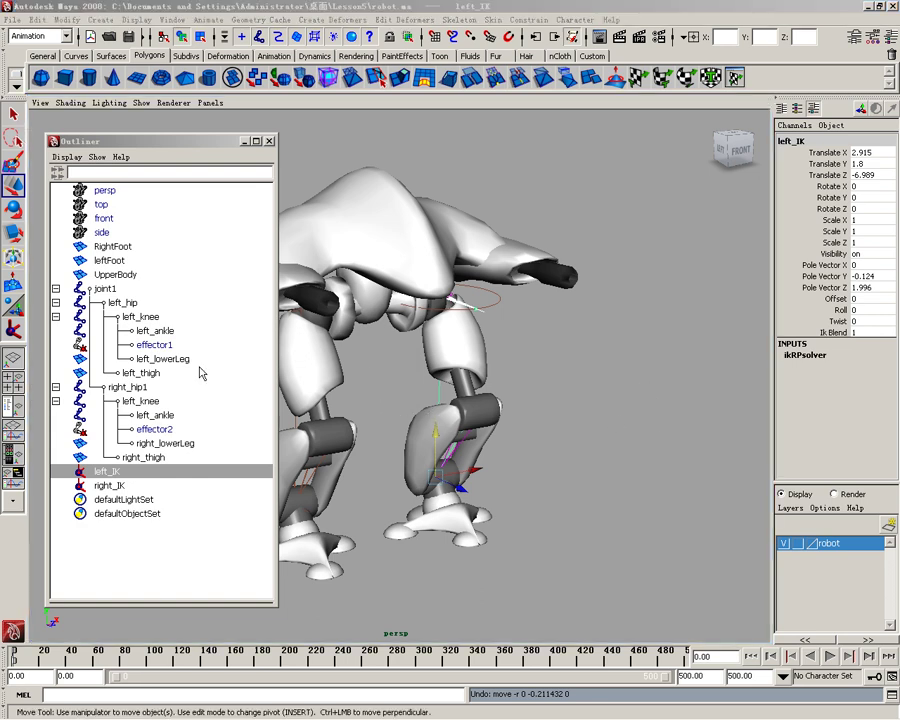
# Parent UpperBody under joint1, then select joint1 and lower it to Translate Y 8
pyautogui.click(120, 275)
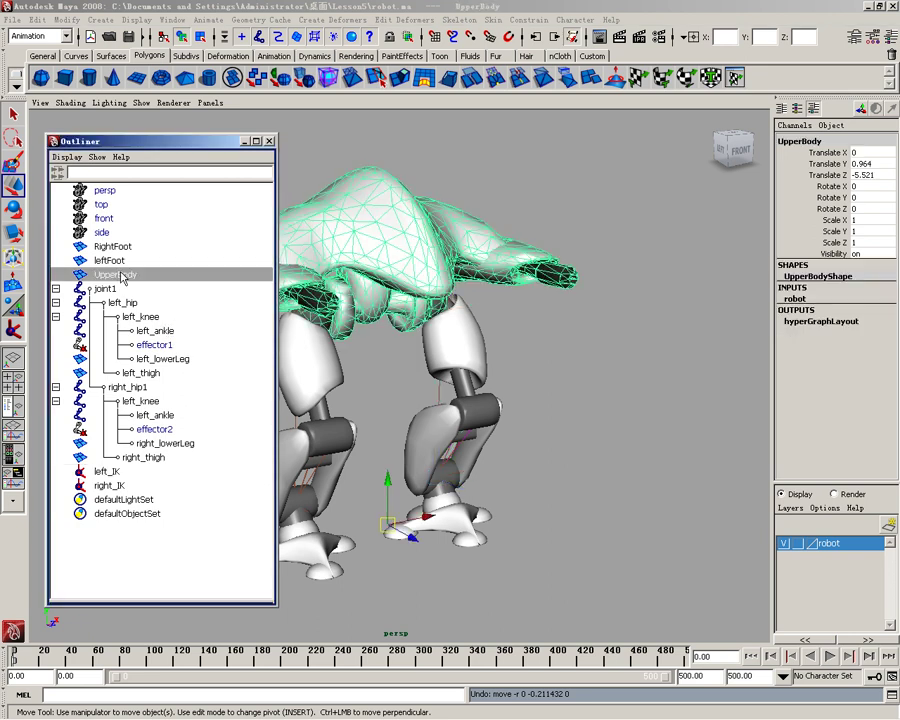
pyautogui.moveTo(122, 278); pyautogui.dragTo(110, 293, button='middle')
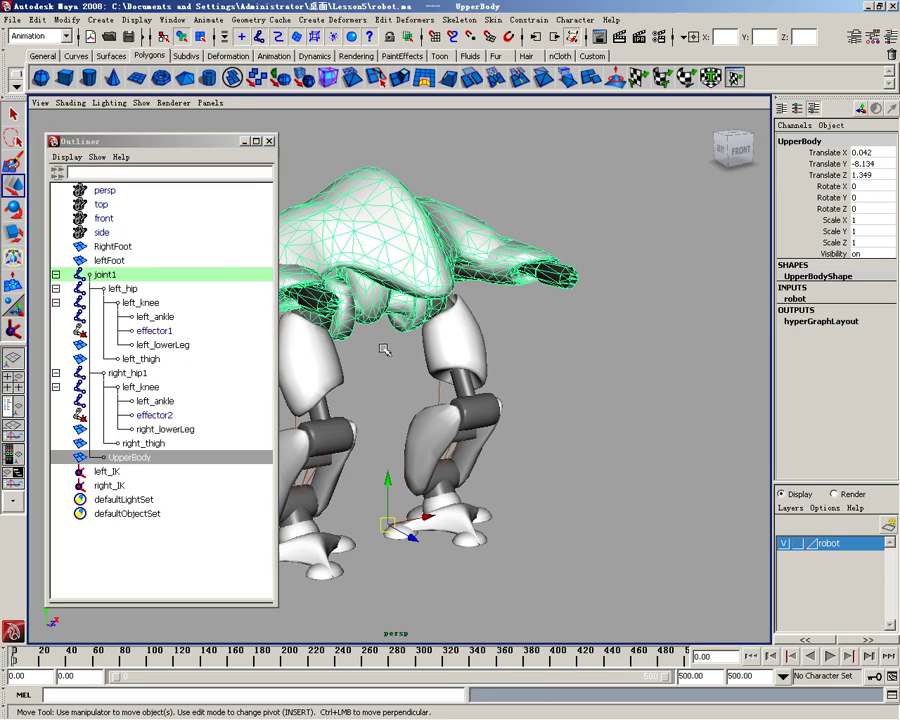
pyautogui.press('Up')
pyautogui.moveTo(365, 240); pyautogui.dragTo(365, 290, button='middle')
# Rotate joint1 to tilt the robot body, then undo back to zero rotation
pyautogui.click(16, 210)
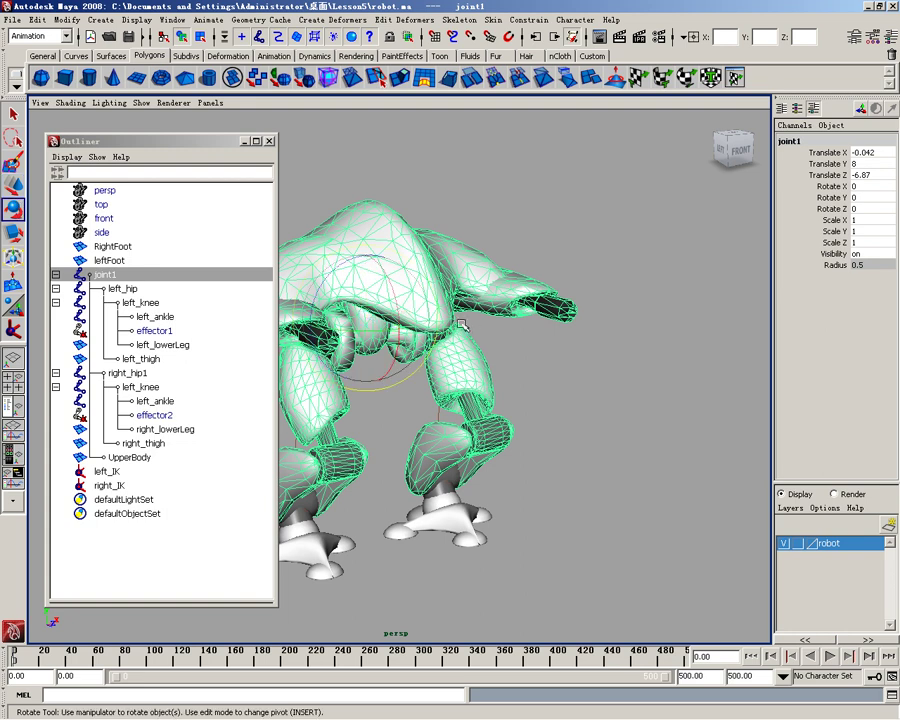
pyautogui.moveTo(300, 222)
pyautogui.mouseDown()
pyautogui.moveTo(370, 278)
pyautogui.moveTo(331, 291)
pyautogui.moveTo(382, 303)
pyautogui.moveTo(335, 301)
pyautogui.moveTo(384, 323)
pyautogui.moveTo(334, 292)
pyautogui.moveTo(341, 273)
pyautogui.mouseUp()
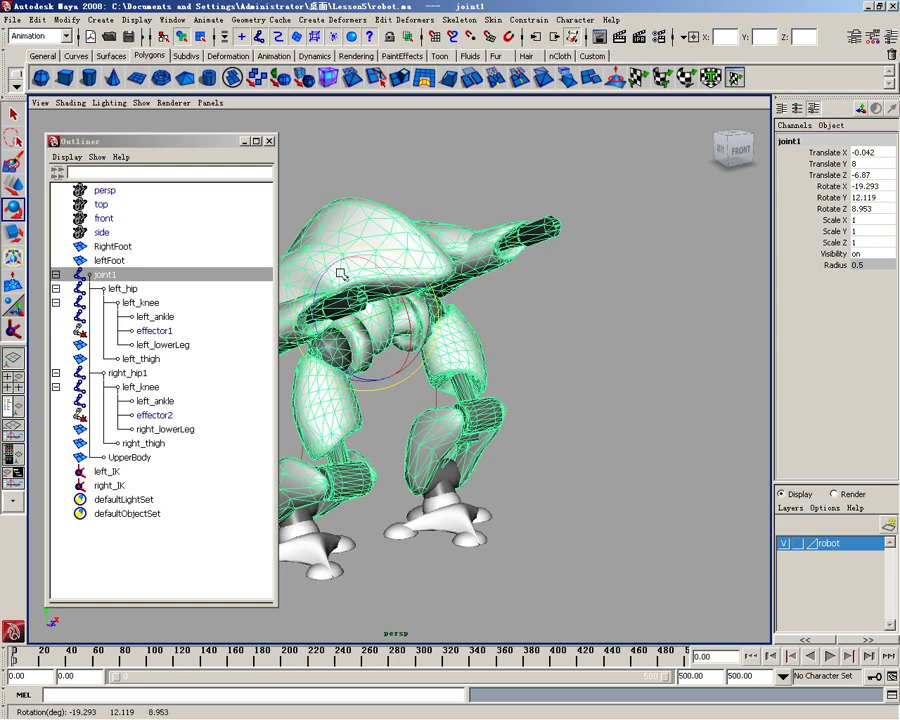
pyautogui.hotkey('ctrl', 'z')
pyautogui.hotkey('ctrl', 'z')
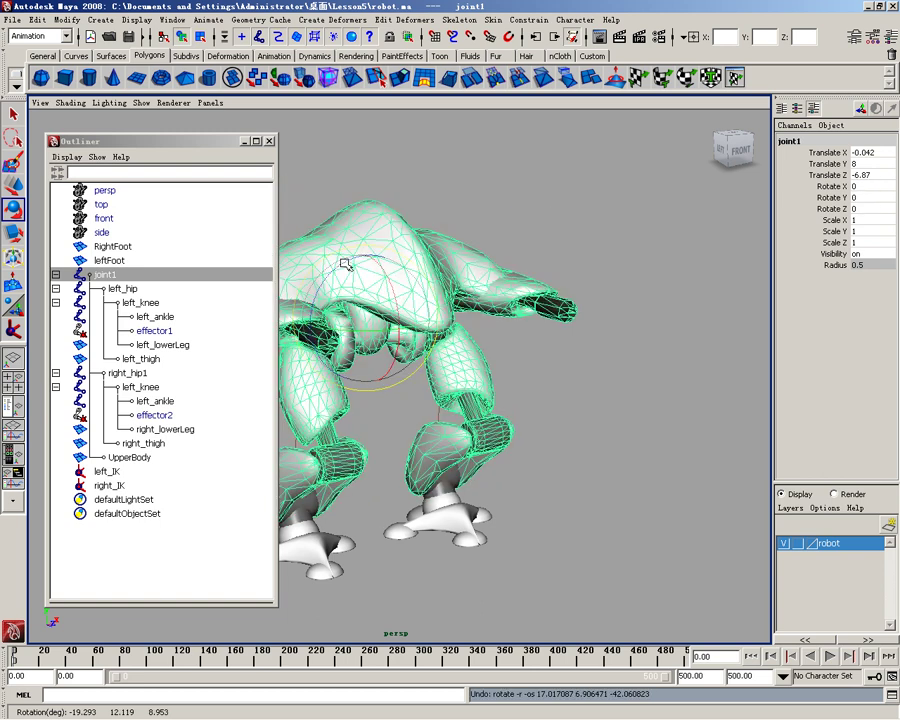
pyautogui.hotkey('ctrl', 'z')
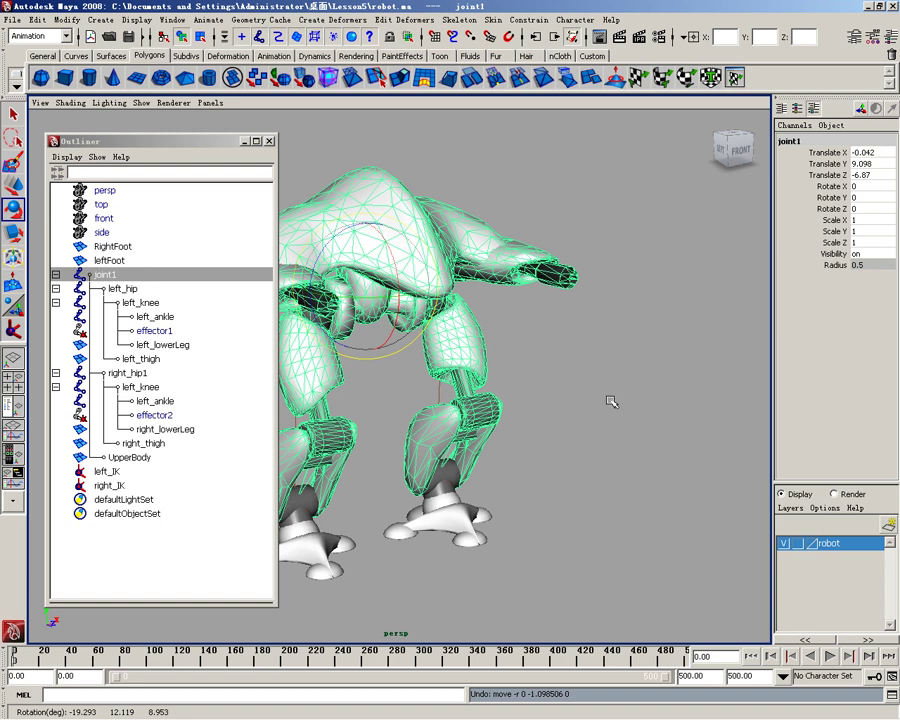
# Parent RightFoot under right_IK and leftFoot under left_IK, then select left_IK
pyautogui.click(112, 246)
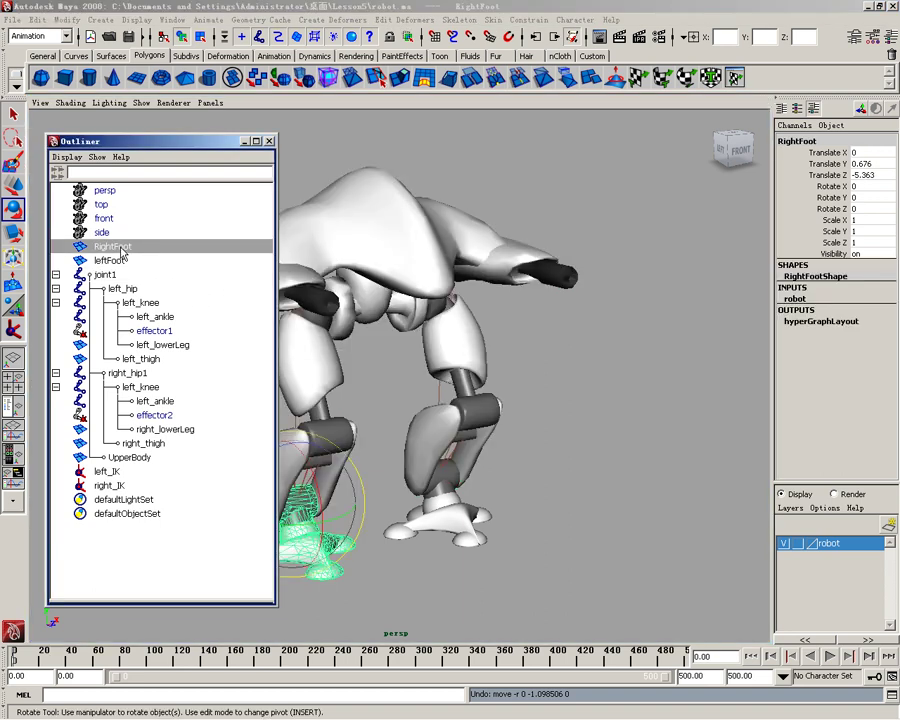
pyautogui.moveTo(121, 253)
pyautogui.mouseDown(button='middle')
pyautogui.moveTo(128, 360)
pyautogui.moveTo(150, 432)
pyautogui.moveTo(118, 462)
pyautogui.moveTo(116, 500)
pyautogui.moveTo(115, 487)
pyautogui.mouseUp(button='middle')
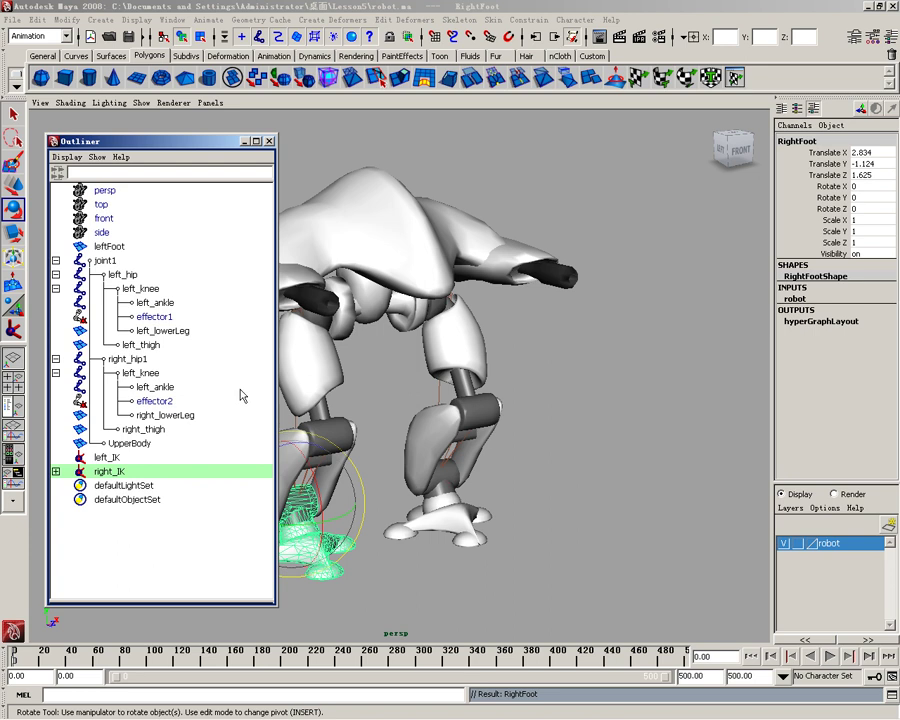
pyautogui.click(107, 247)
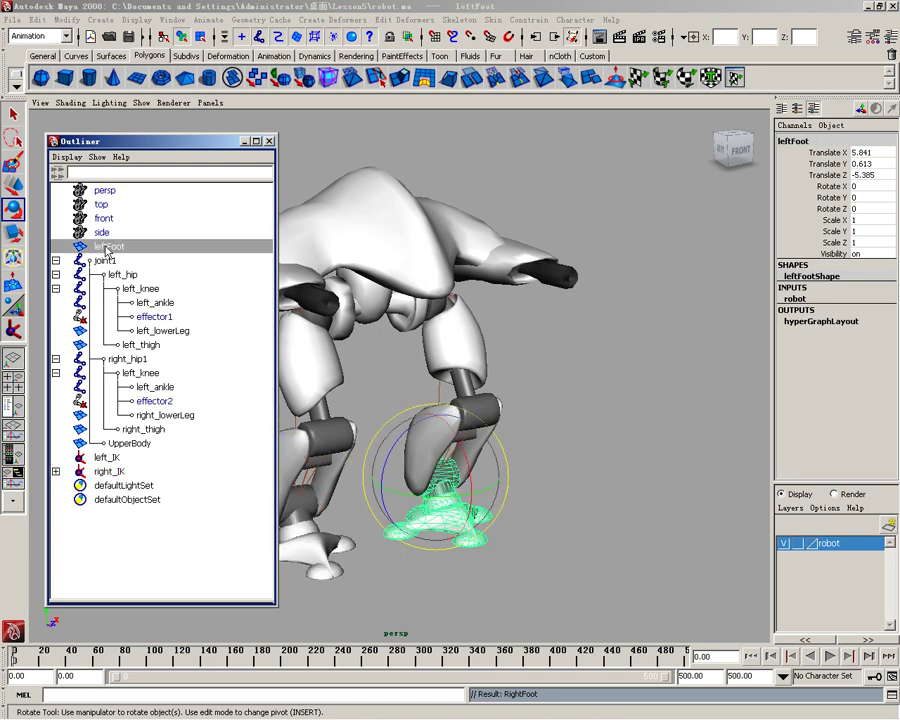
pyautogui.moveTo(107, 251); pyautogui.dragTo(104, 458, button='middle')
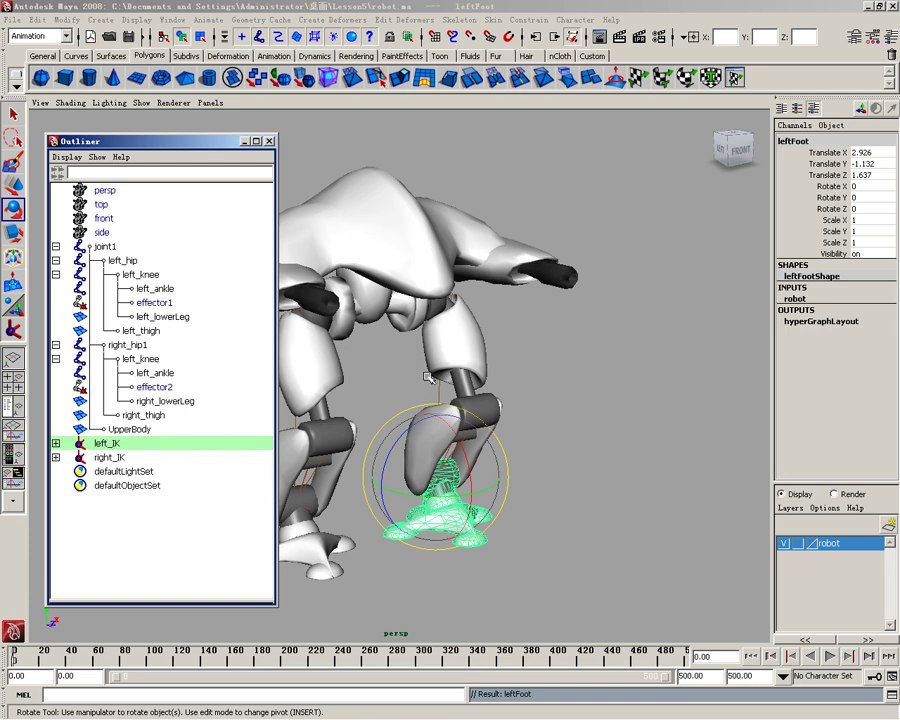
pyautogui.moveTo(546, 542)
pyautogui.mouseDown()
pyautogui.moveTo(433, 453)
pyautogui.moveTo(427, 478)
pyautogui.mouseUp()
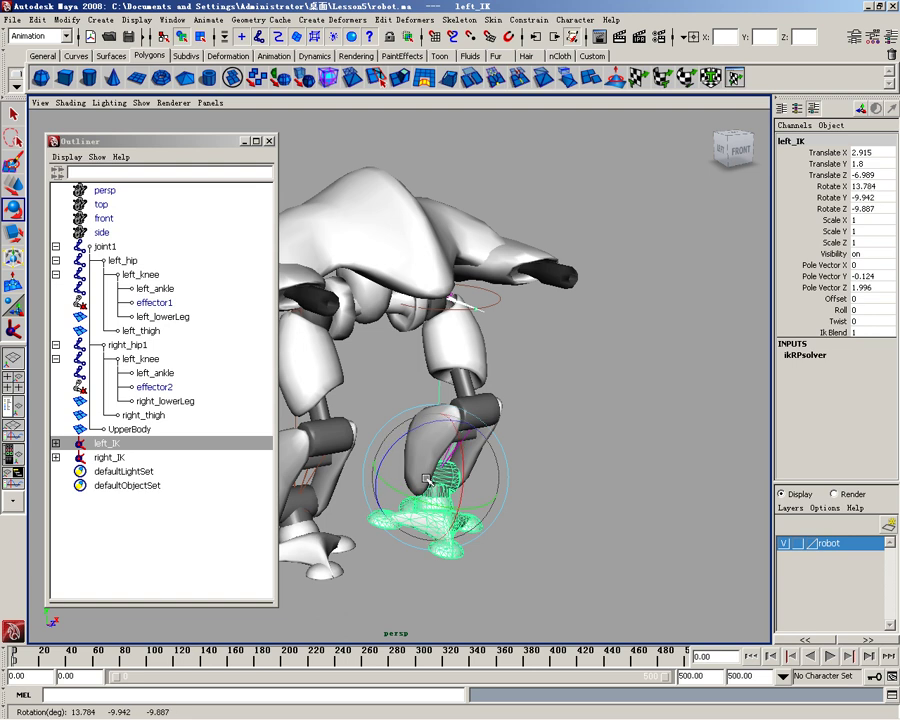
# Undo the left foot rotation, reselect left_IK, and undo a second trial rotation
pyautogui.click(37, 19)
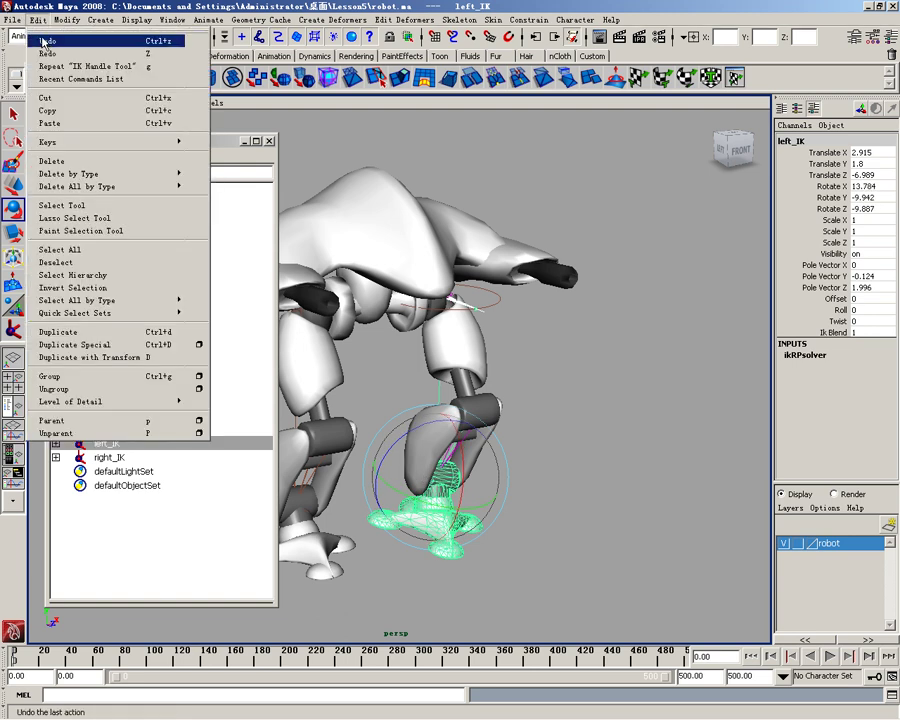
pyautogui.click(42, 26)
pyautogui.click(596, 499)
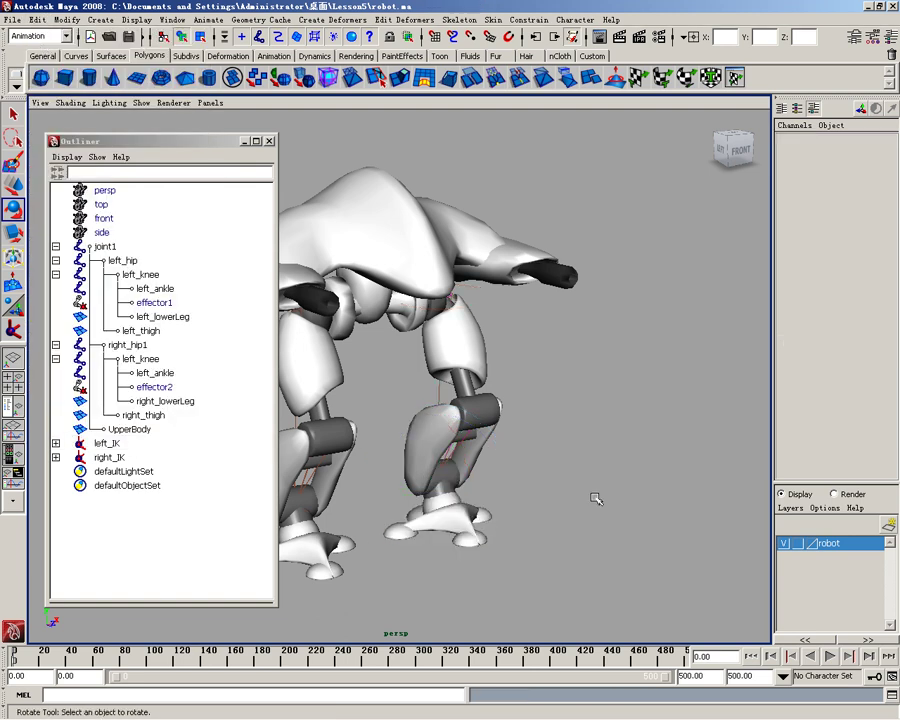
pyautogui.moveTo(575, 475); pyautogui.dragTo(356, 445)
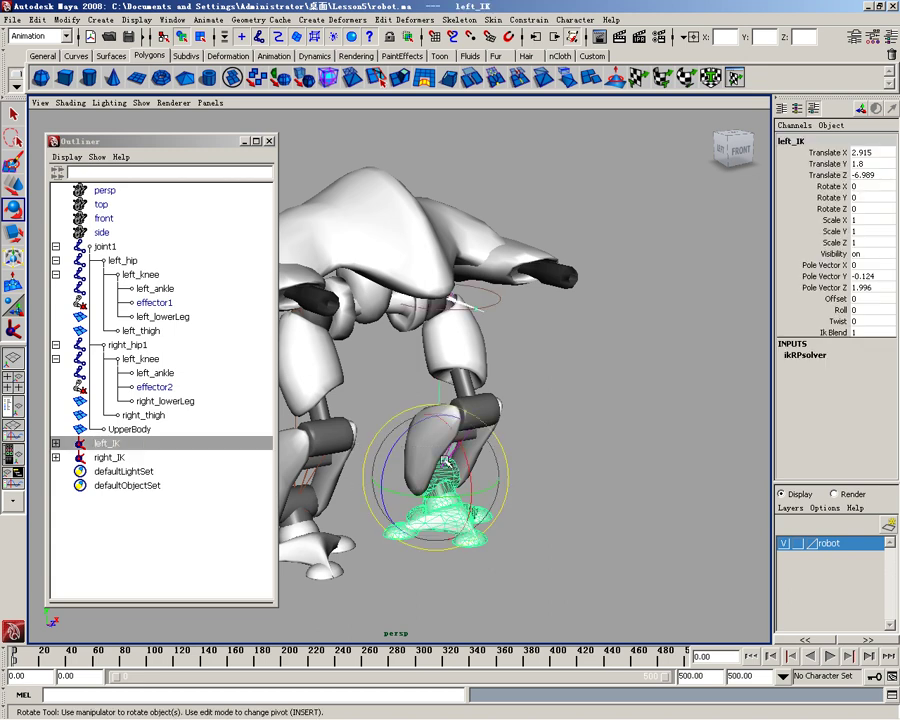
pyautogui.click(597, 504)
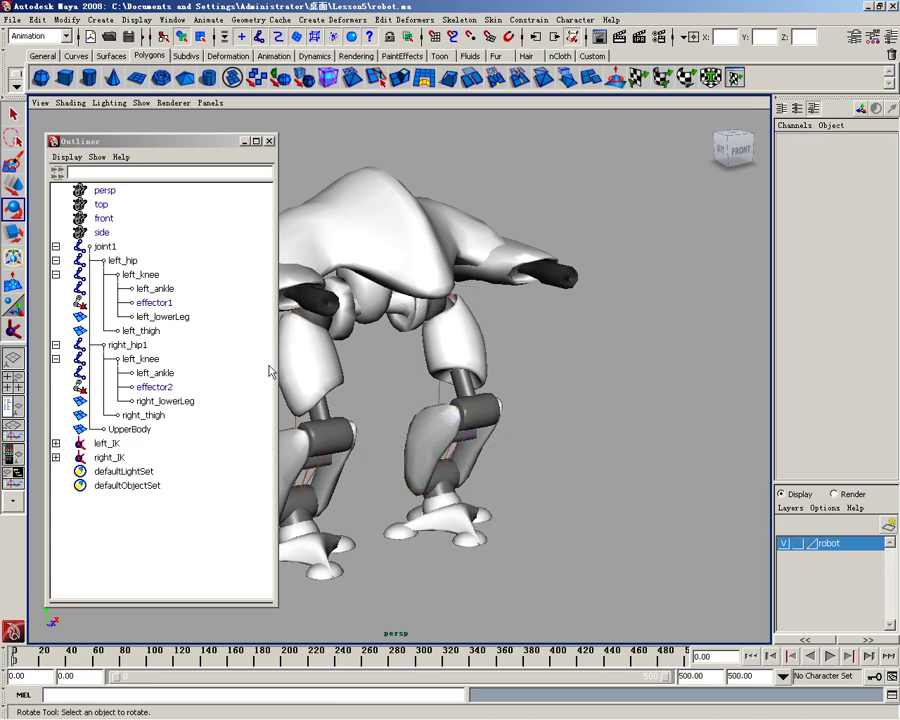
pyautogui.click(108, 443)
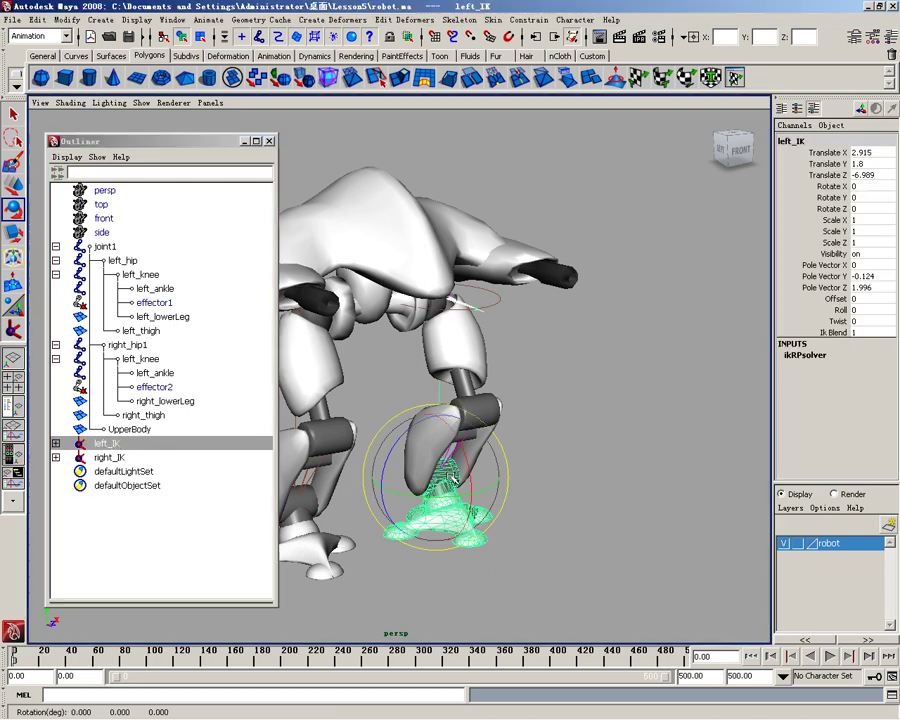
pyautogui.moveTo(453, 479); pyautogui.dragTo(461, 480)
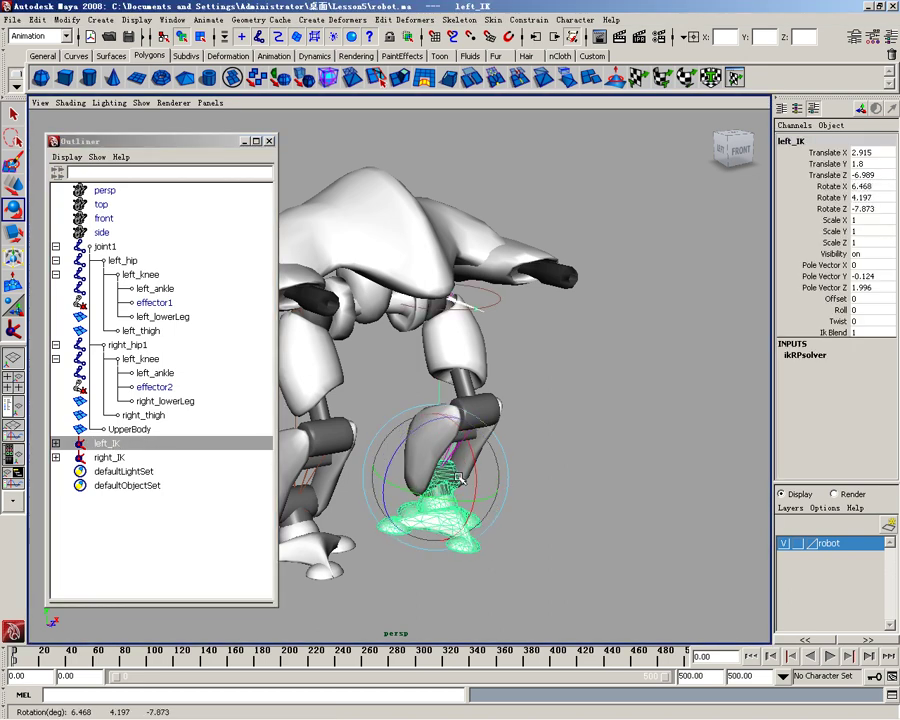
pyautogui.hotkey('ctrl', 'z')
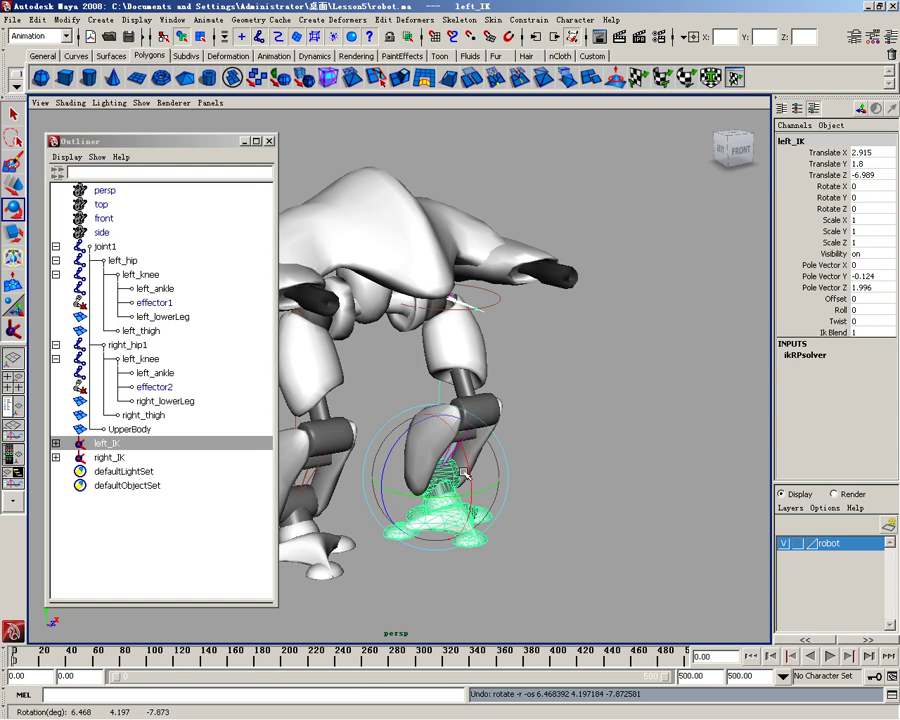
# Lift left_IK with the Move tool, then undo to restore 2.915, 1.8, -6.989
pyautogui.click(17, 187)
pyautogui.moveTo(436, 424)
pyautogui.mouseDown()
pyautogui.moveTo(435, 402)
pyautogui.moveTo(437, 485)
pyautogui.mouseUp()
pyautogui.hotkey('ctrl', 'z')
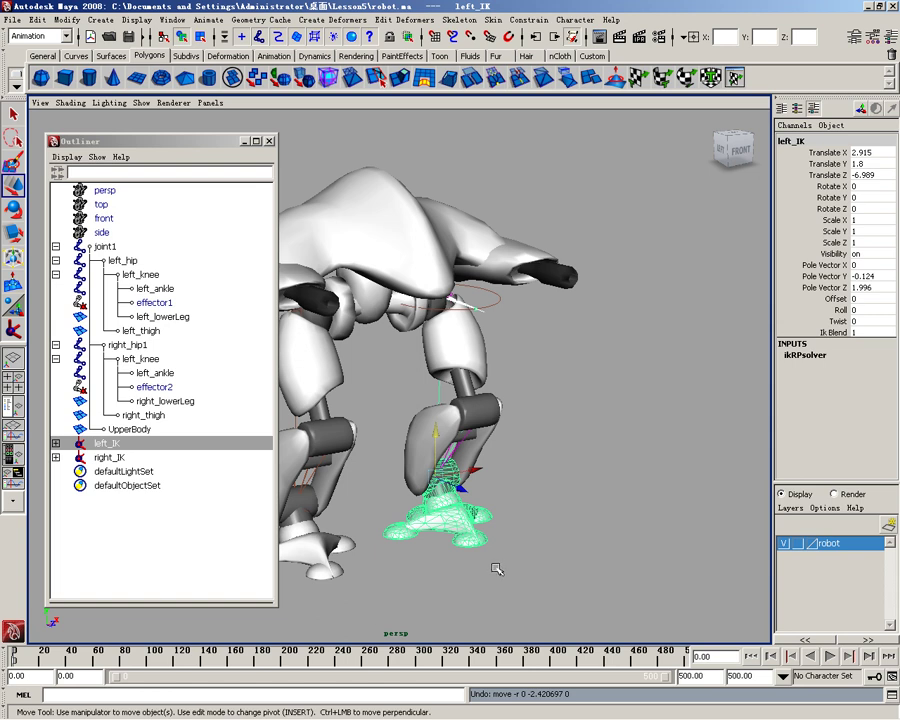
# Undo the earlier parenting of leftFoot under left_IK and RightFoot under right_IK
pyautogui.click(56, 443)
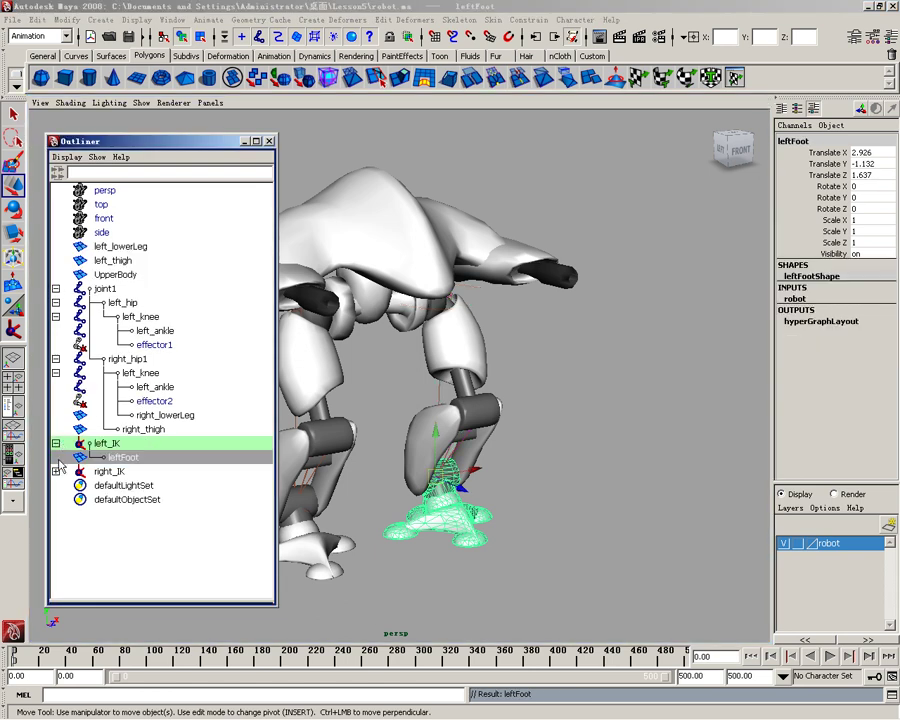
pyautogui.click(56, 471)
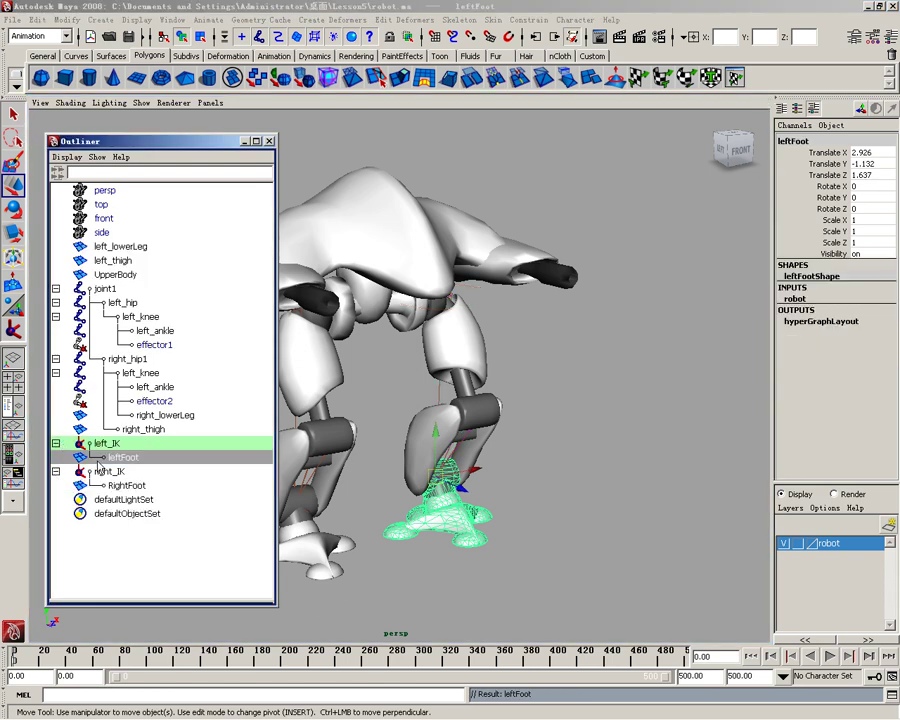
pyautogui.hotkey('ctrl', 'z')
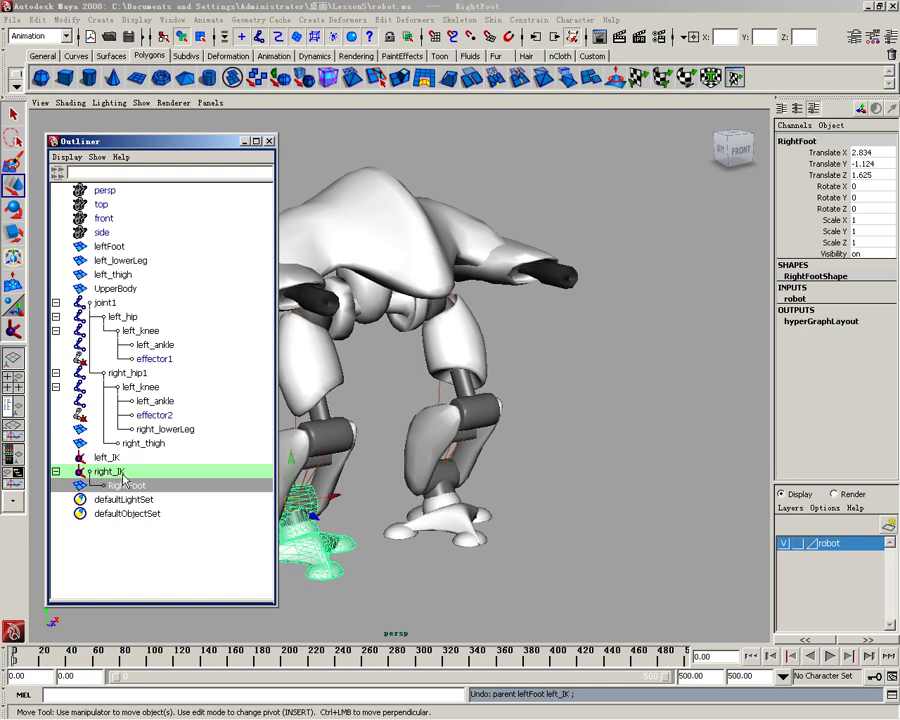
pyautogui.hotkey('ctrl', 'z')
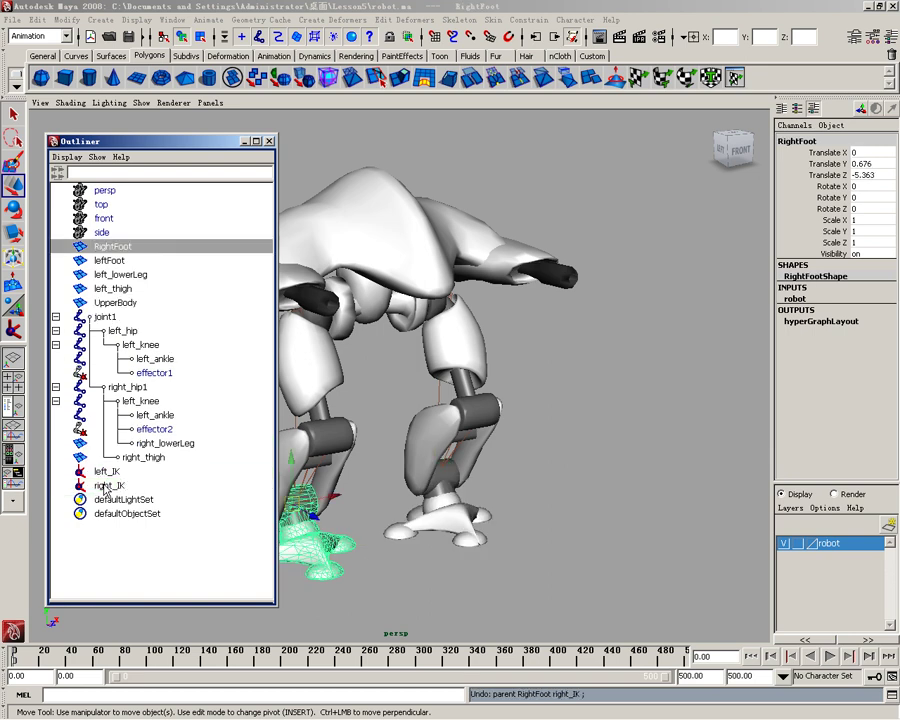
# Parent right_IK under RightFoot and left_IK under leftFoot, expanding both to confirm
pyautogui.click(106, 486)
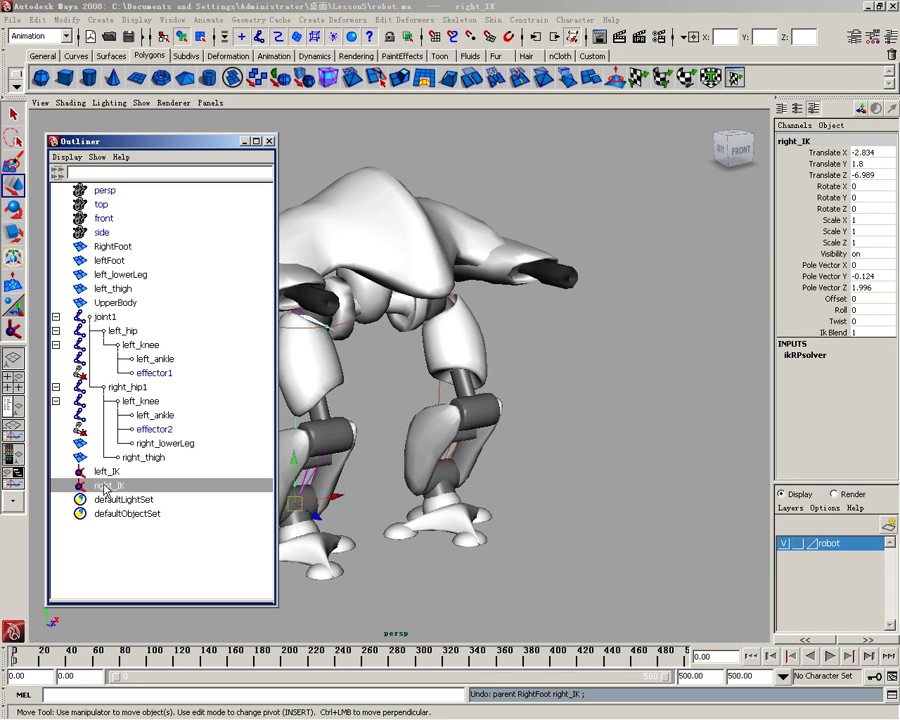
pyautogui.moveTo(106, 488); pyautogui.dragTo(108, 256, button='middle')
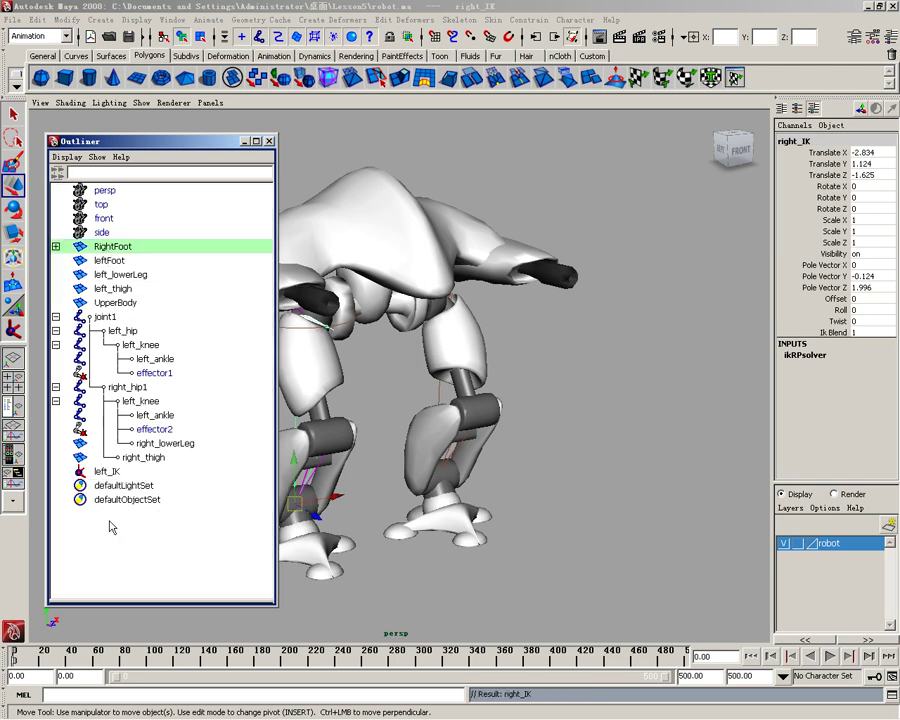
pyautogui.click(106, 472)
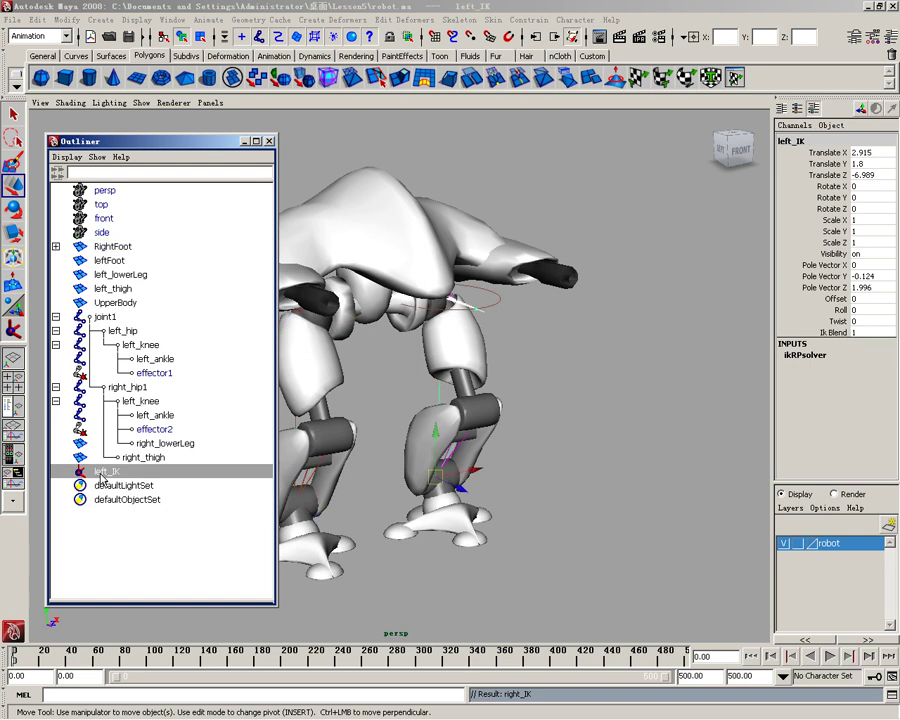
pyautogui.moveTo(103, 480); pyautogui.dragTo(112, 268, button='middle')
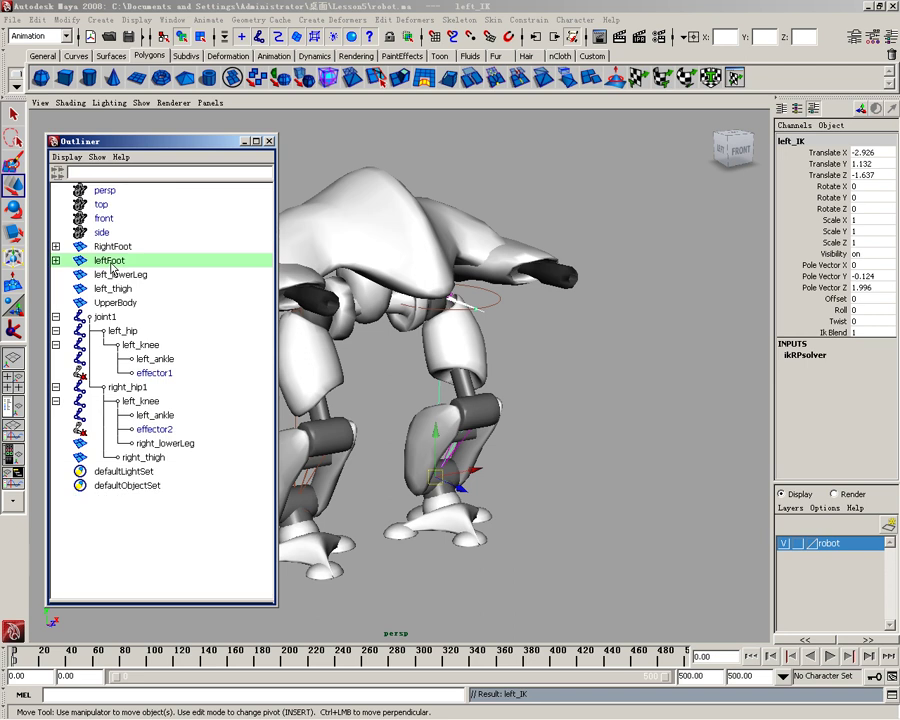
pyautogui.click(56, 260)
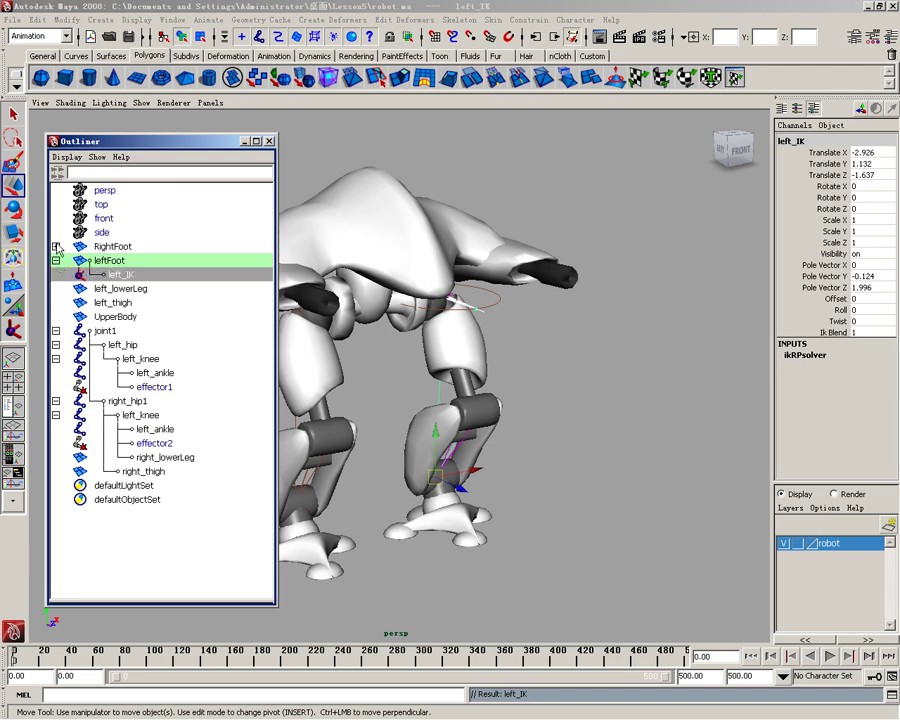
pyautogui.click(56, 246)
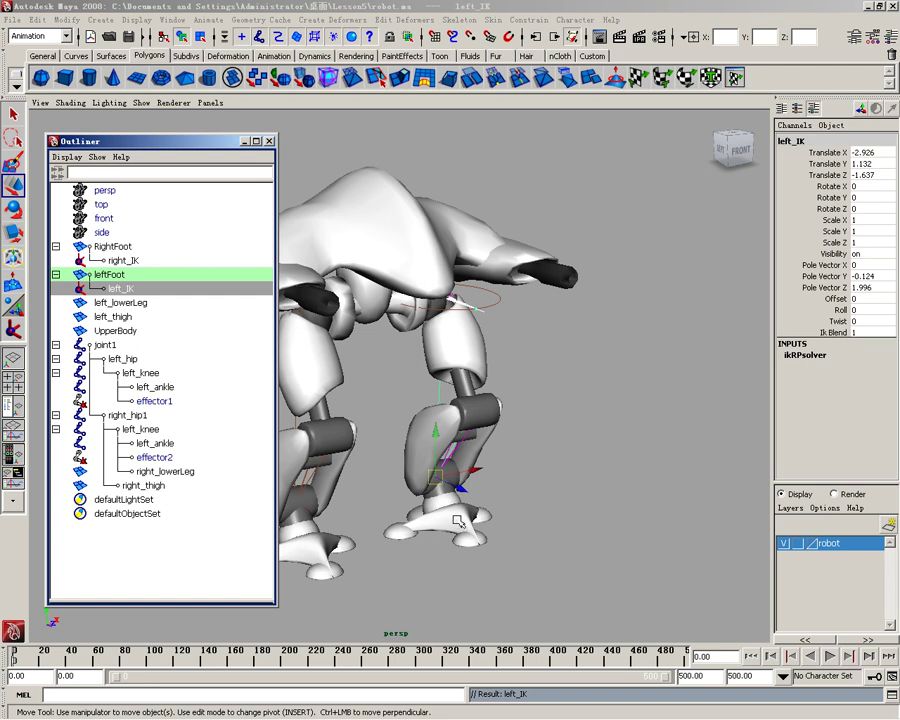
pyautogui.click(458, 521)
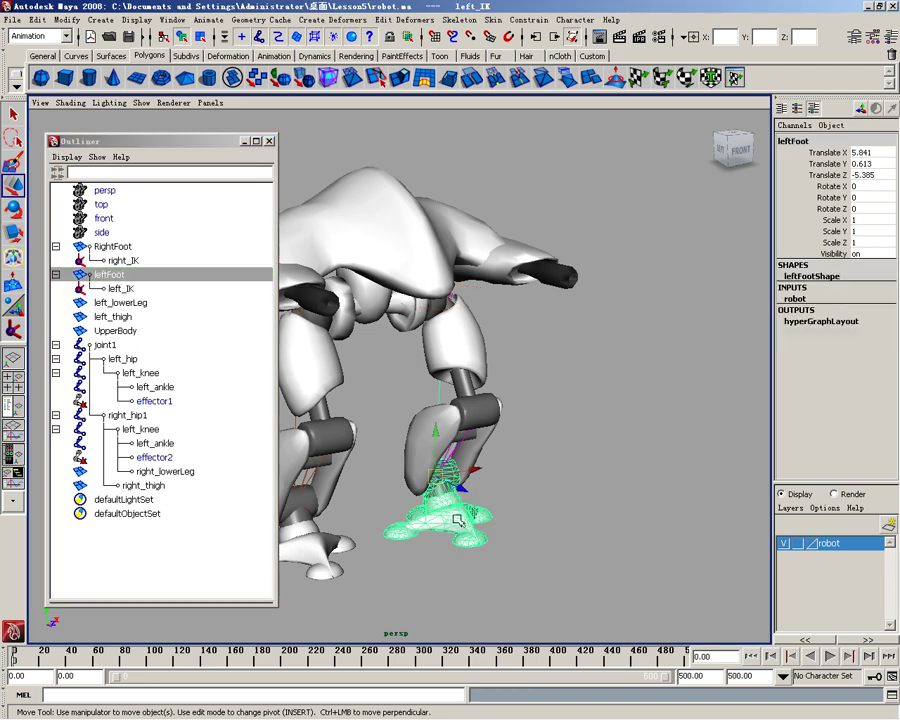
# Test-move the left foot to see the leg follow, then undo the move
pyautogui.click(14, 187)
pyautogui.moveTo(461, 491); pyautogui.dragTo(457, 508)
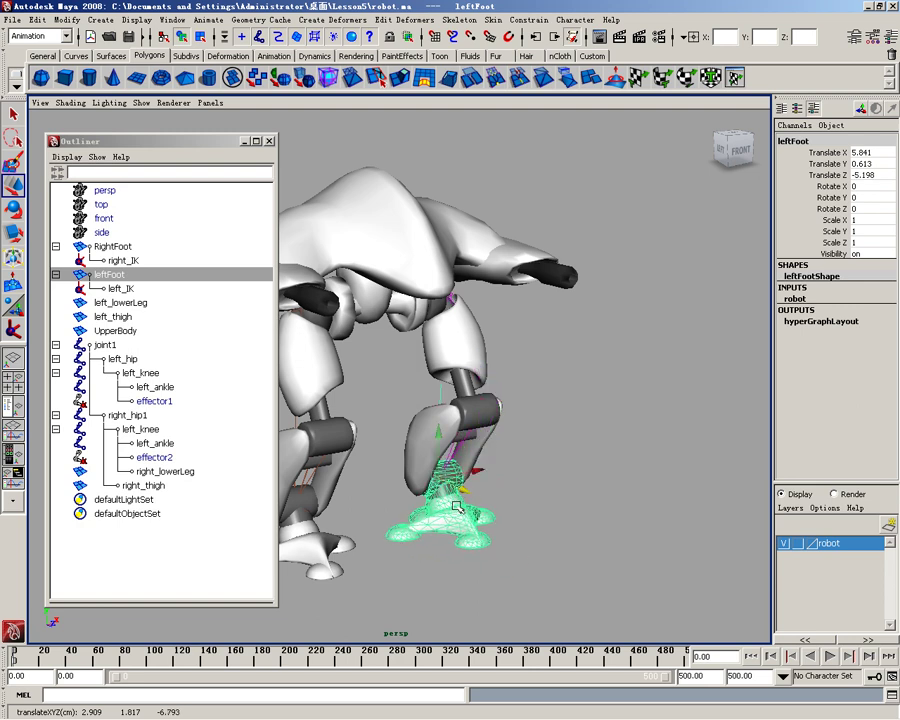
pyautogui.hotkey('ctrl', 'z')
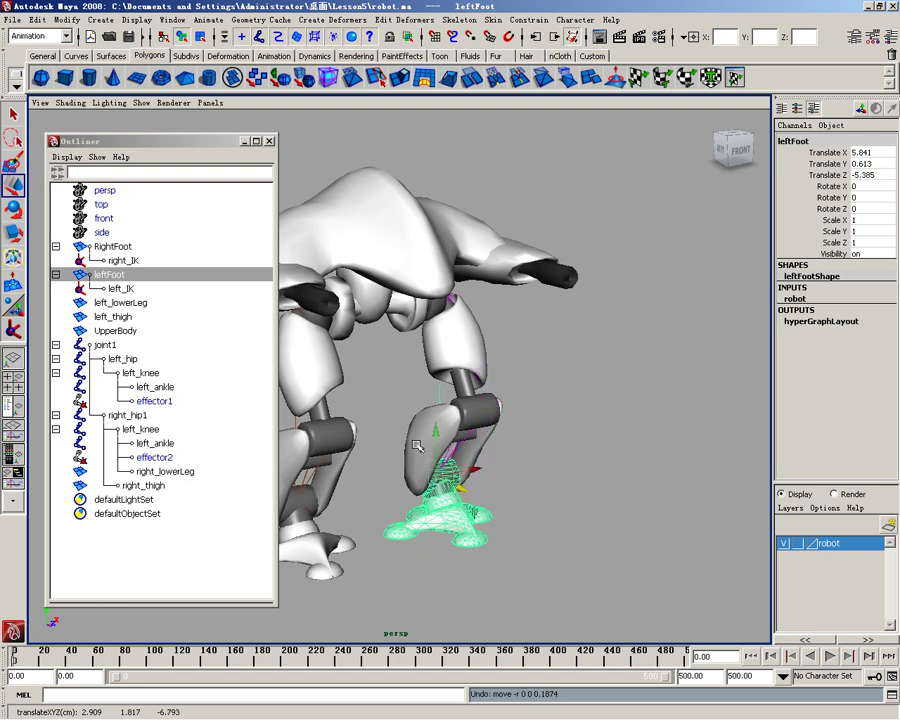
# Parent left_lowerLeg under left_knee and left_thigh under left_hip in the Outliner
pyautogui.click(122, 303)
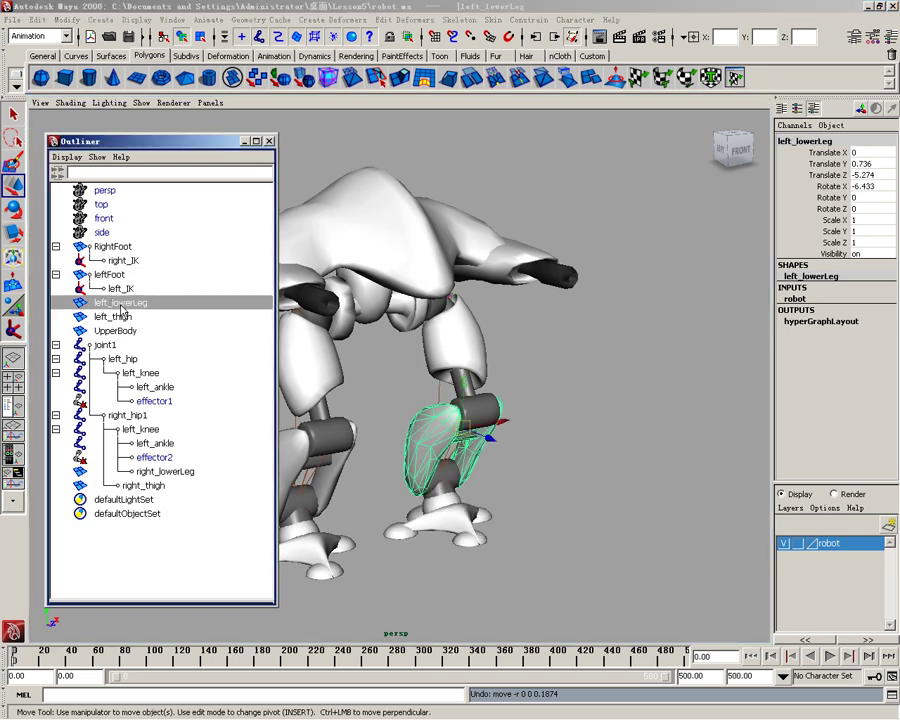
pyautogui.moveTo(121, 308); pyautogui.dragTo(120, 300)
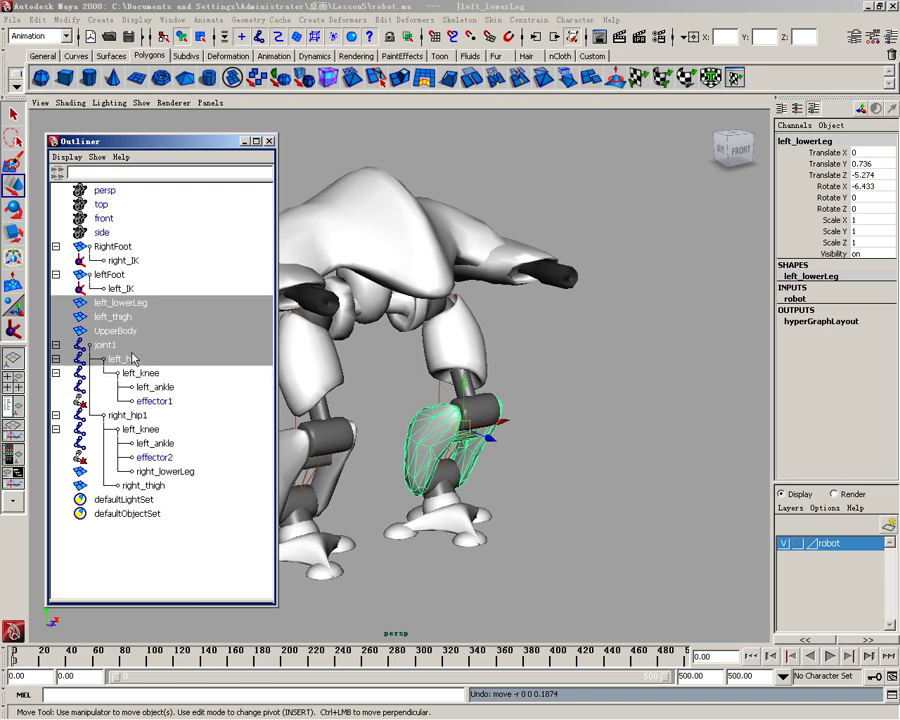
pyautogui.moveTo(122, 307); pyautogui.dragTo(135, 376, button='middle')
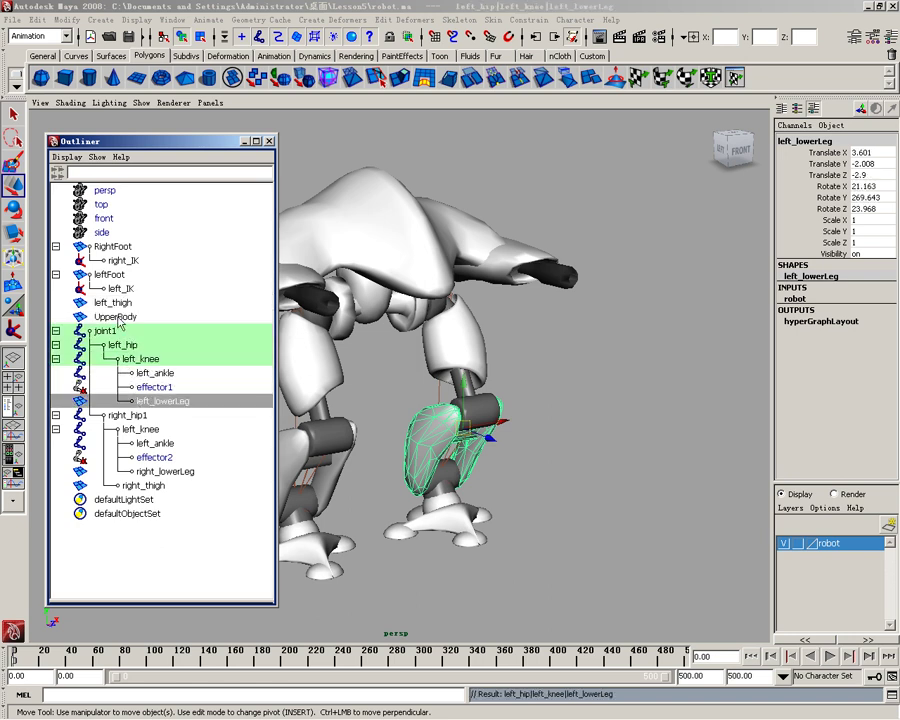
pyautogui.click(120, 305)
pyautogui.moveTo(120, 305); pyautogui.dragTo(124, 345, button='middle')
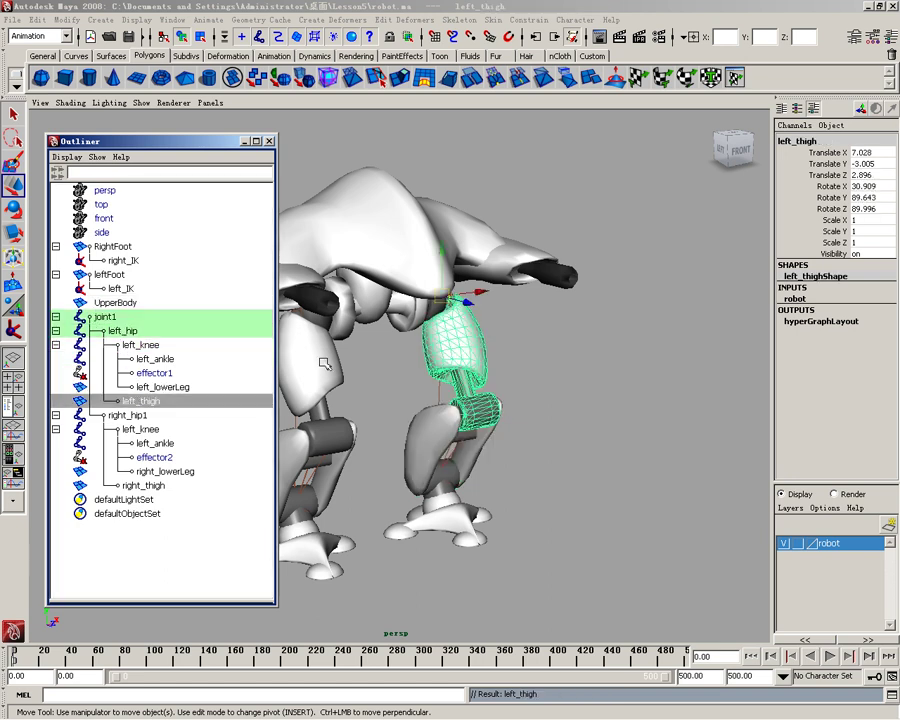
pyautogui.click(464, 521)
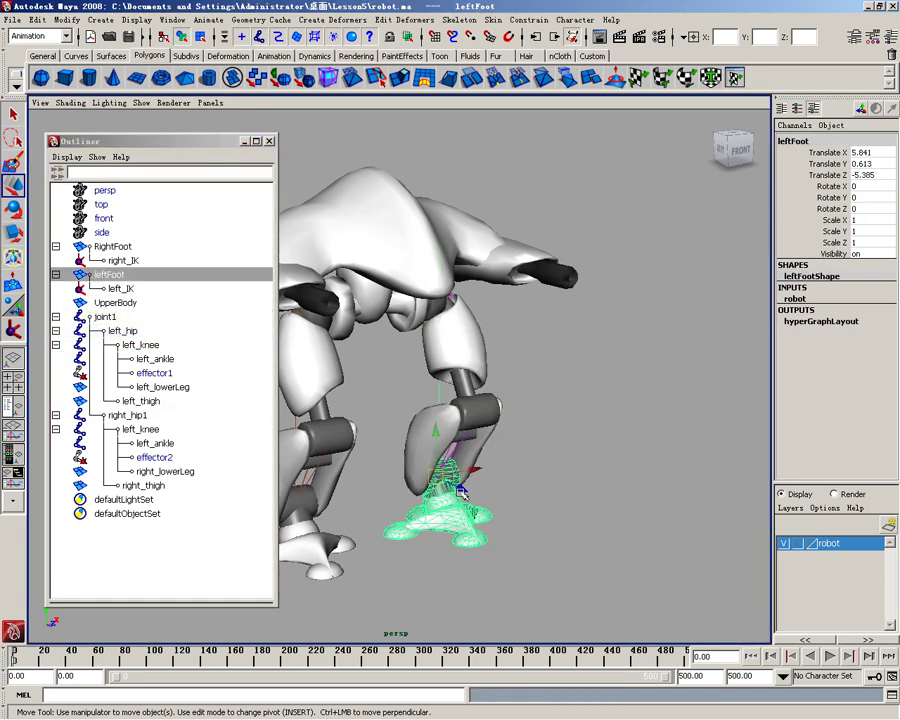
pyautogui.moveTo(440, 478)
pyautogui.mouseDown()
pyautogui.moveTo(537, 528)
pyautogui.moveTo(415, 472)
pyautogui.moveTo(470, 512)
pyautogui.moveTo(461, 512)
pyautogui.moveTo(455, 485)
pyautogui.mouseUp()
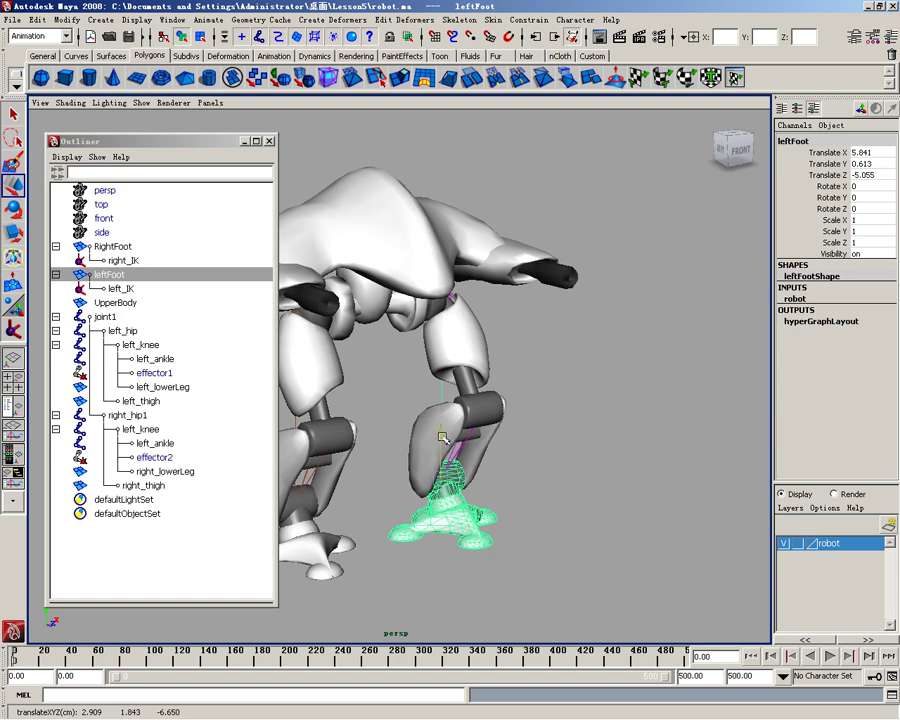
pyautogui.moveTo(438, 437)
pyautogui.mouseDown()
pyautogui.moveTo(459, 442)
pyautogui.moveTo(459, 455)
pyautogui.moveTo(437, 424)
pyautogui.moveTo(508, 474)
pyautogui.moveTo(479, 486)
pyautogui.moveTo(439, 477)
pyautogui.moveTo(446, 474)
pyautogui.mouseUp()
pyautogui.click(14, 208)
pyautogui.hotkey('ctrl', 'z')
pyautogui.hotkey('ctrl', 'z')
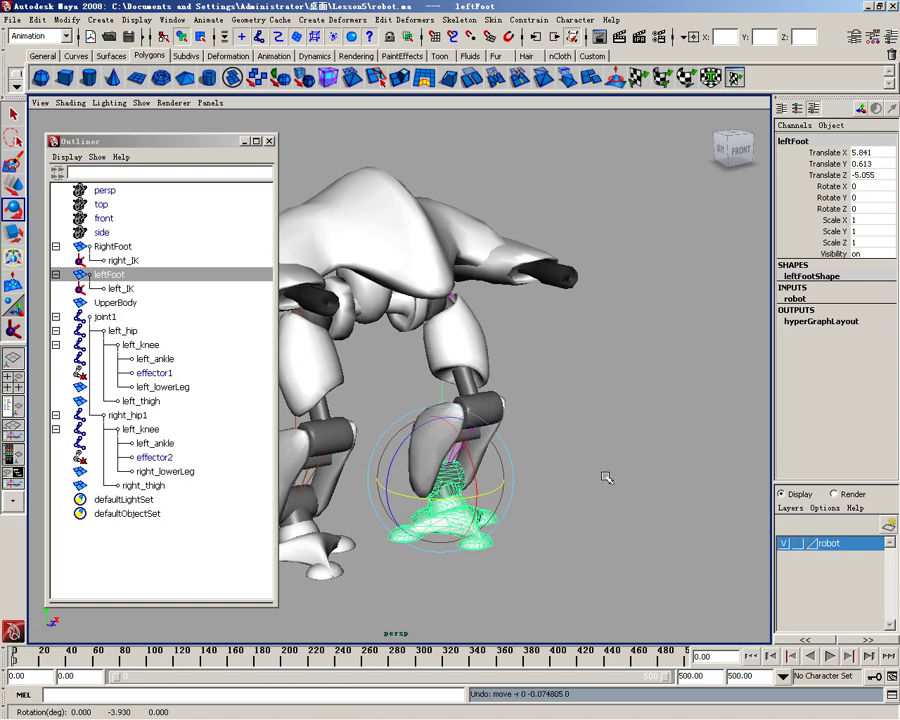
pyautogui.click(313, 552)
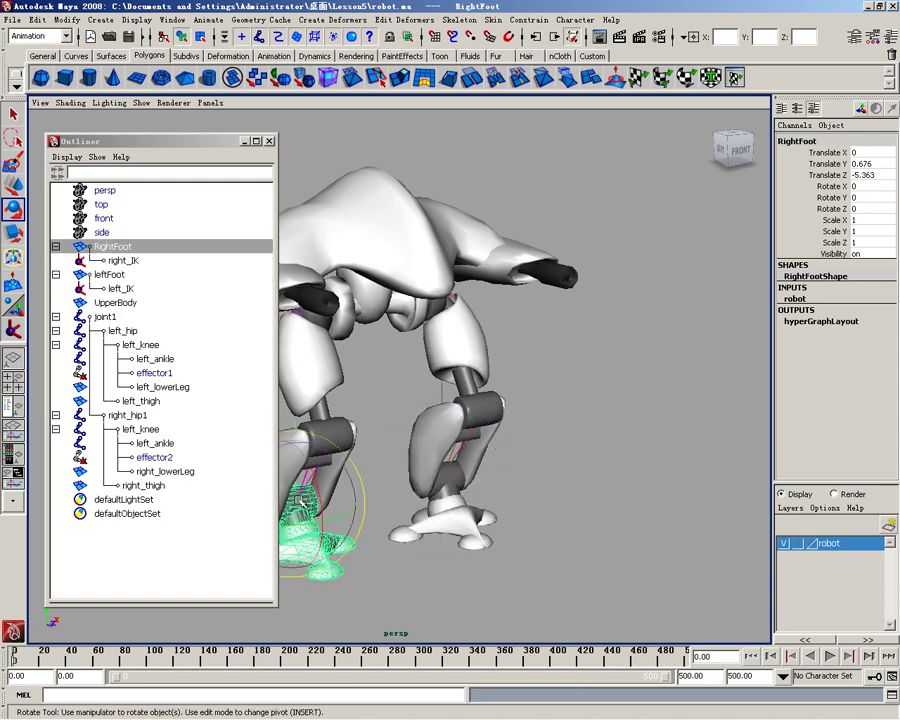
pyautogui.moveTo(299, 499)
pyautogui.mouseDown()
pyautogui.moveTo(273, 512)
pyautogui.moveTo(247, 503)
pyautogui.mouseUp()
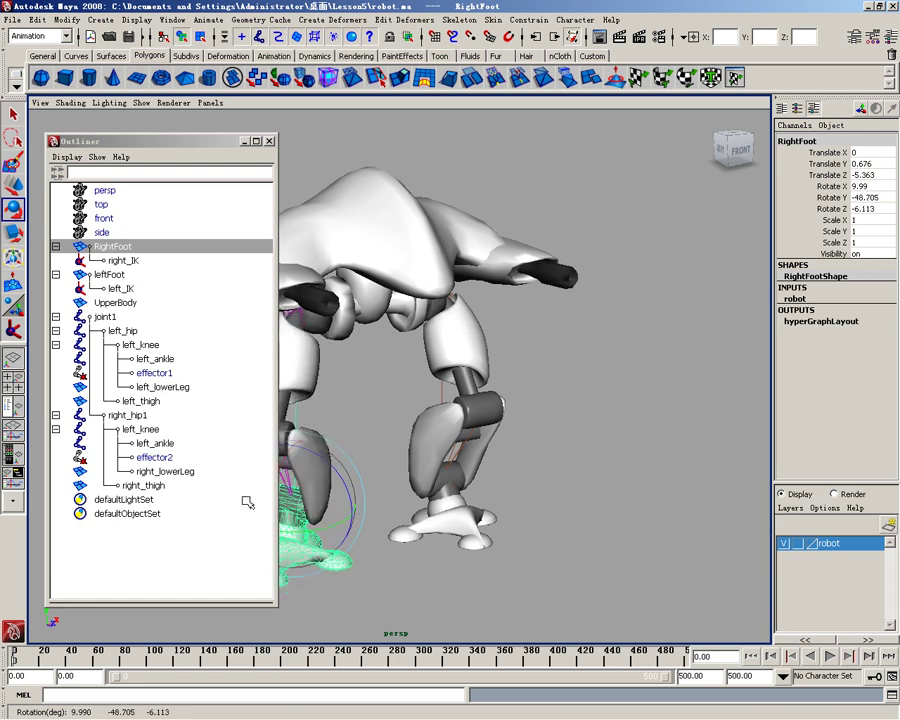
pyautogui.moveTo(247, 503)
pyautogui.mouseDown()
pyautogui.moveTo(299, 526)
pyautogui.moveTo(309, 495)
pyautogui.mouseUp()
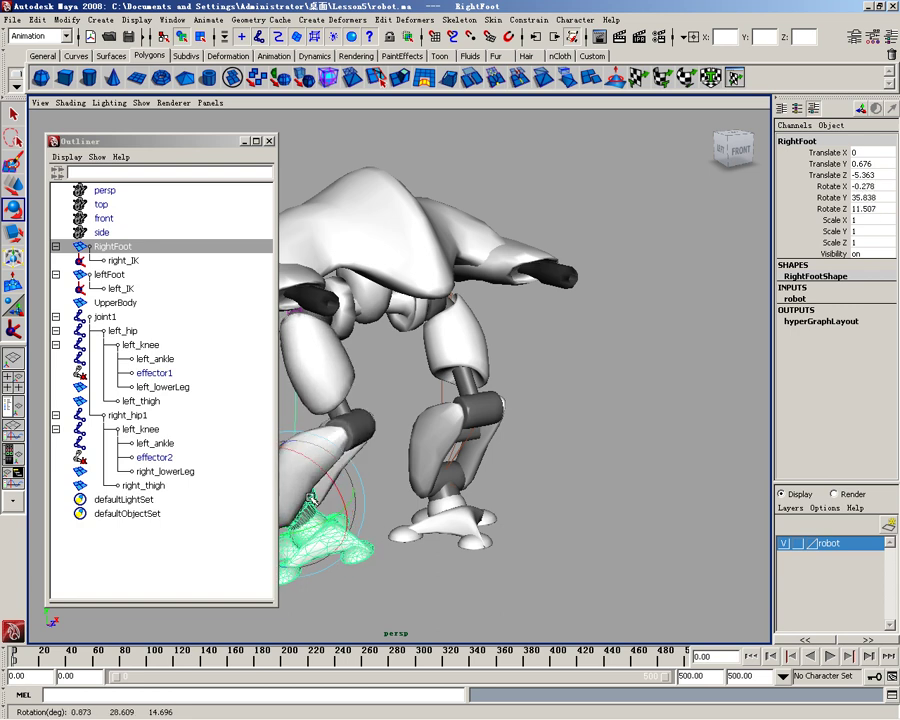
pyautogui.hotkey('ctrl', 'z')
pyautogui.hotkey('ctrl', 'z')
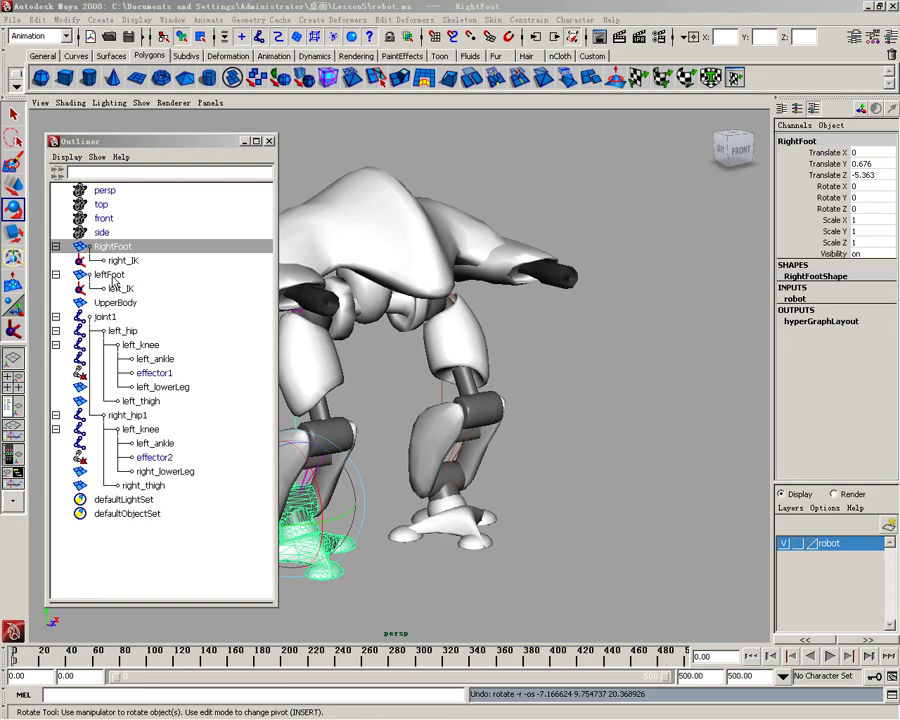
# Select leftFoot, RightFoot and joint1 together and turn on their selection handles
pyautogui.keyDown('shift'); pyautogui.click(113, 281); pyautogui.keyUp('shift')
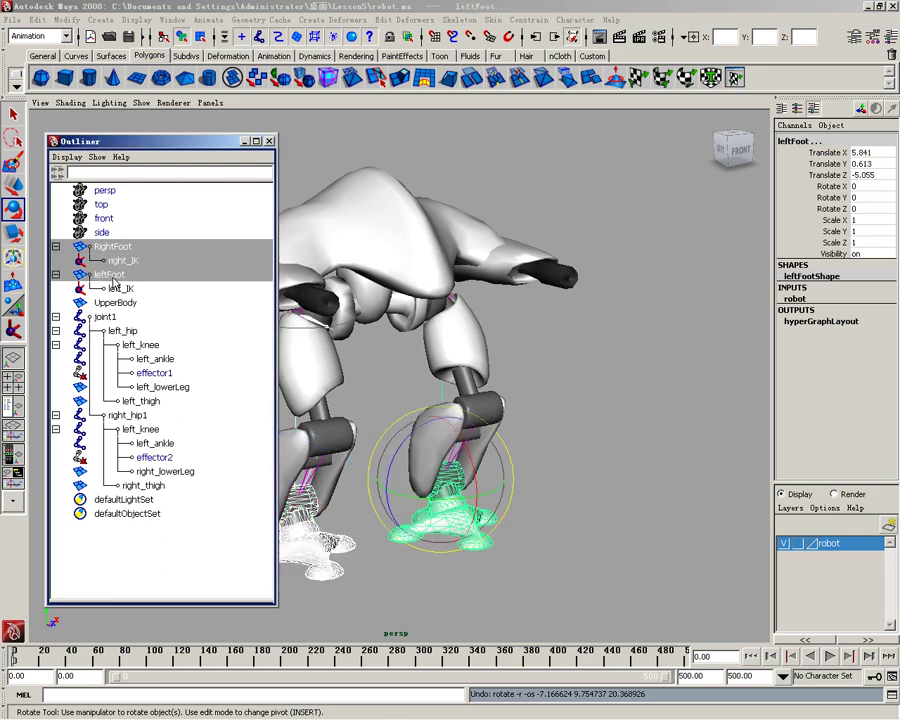
pyautogui.click(113, 281)
pyautogui.keyDown('ctrl'); pyautogui.click(117, 250); pyautogui.keyUp('ctrl')
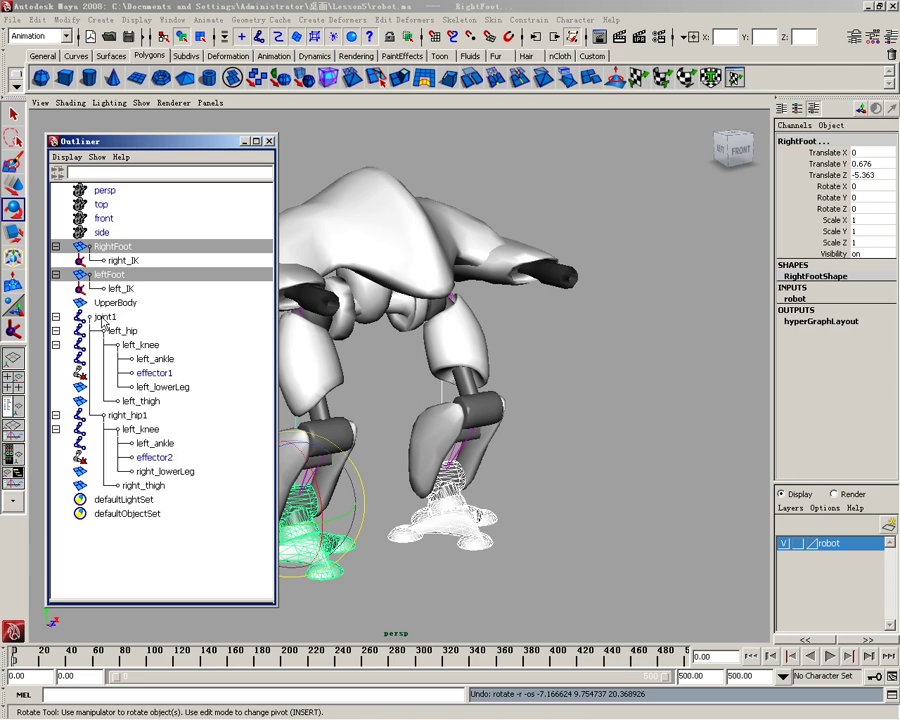
pyautogui.keyDown('ctrl'); pyautogui.click(103, 318); pyautogui.keyUp('ctrl')
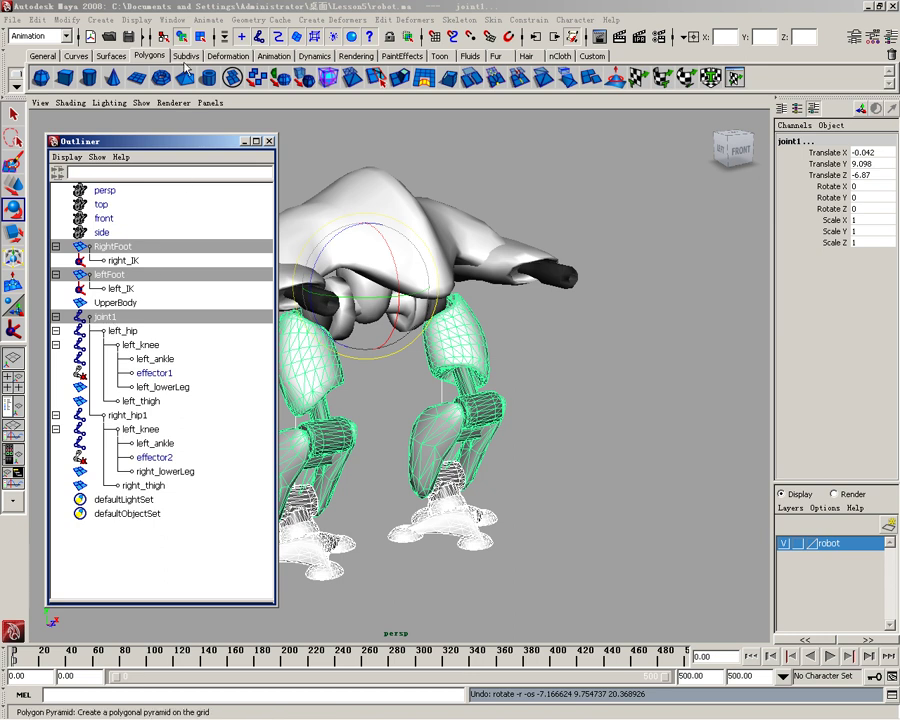
pyautogui.click(137, 20)
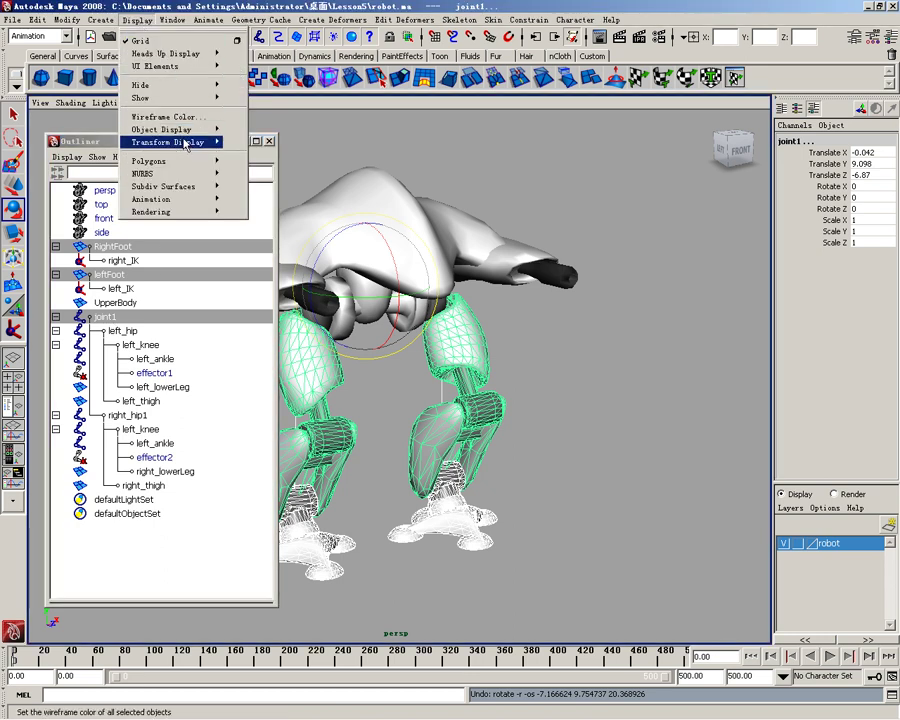
pyautogui.moveTo(168, 142)
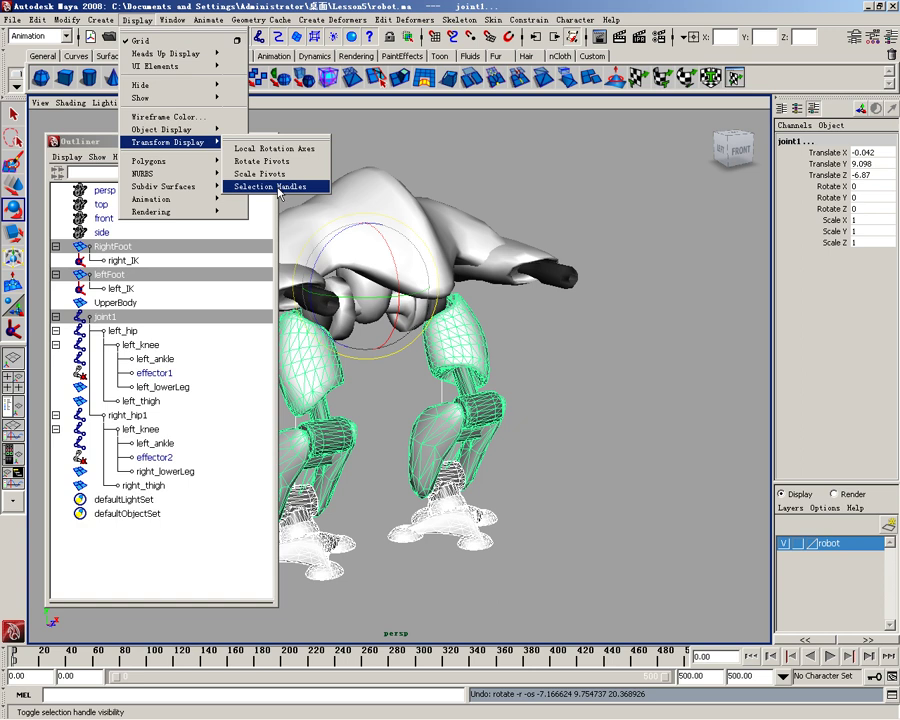
pyautogui.click(278, 187)
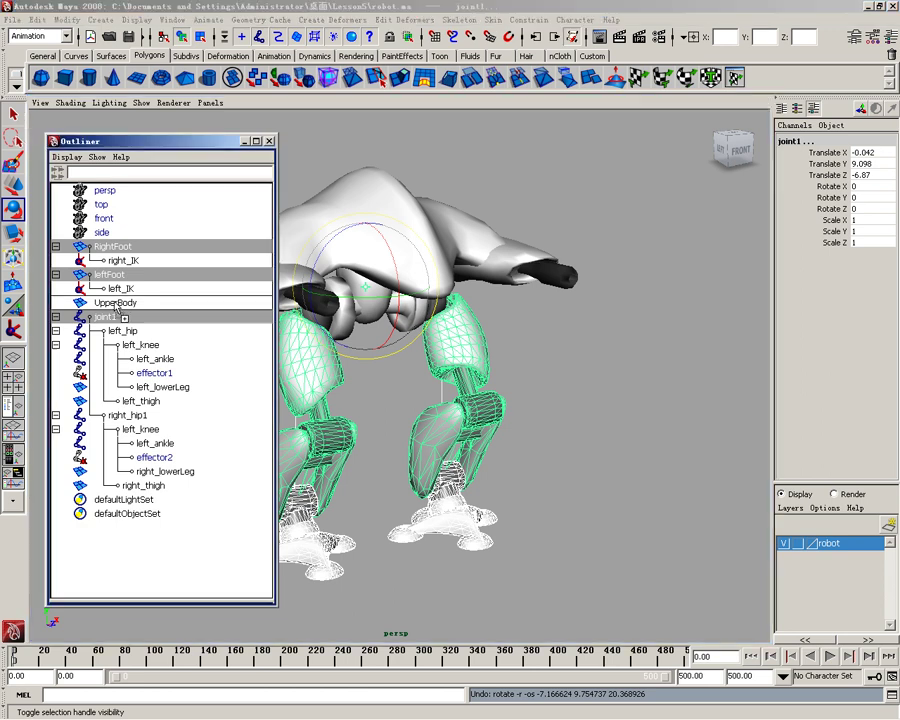
# Parent UpperBody under joint1 in the Outliner
pyautogui.moveTo(115, 305); pyautogui.dragTo(112, 325, button='middle')
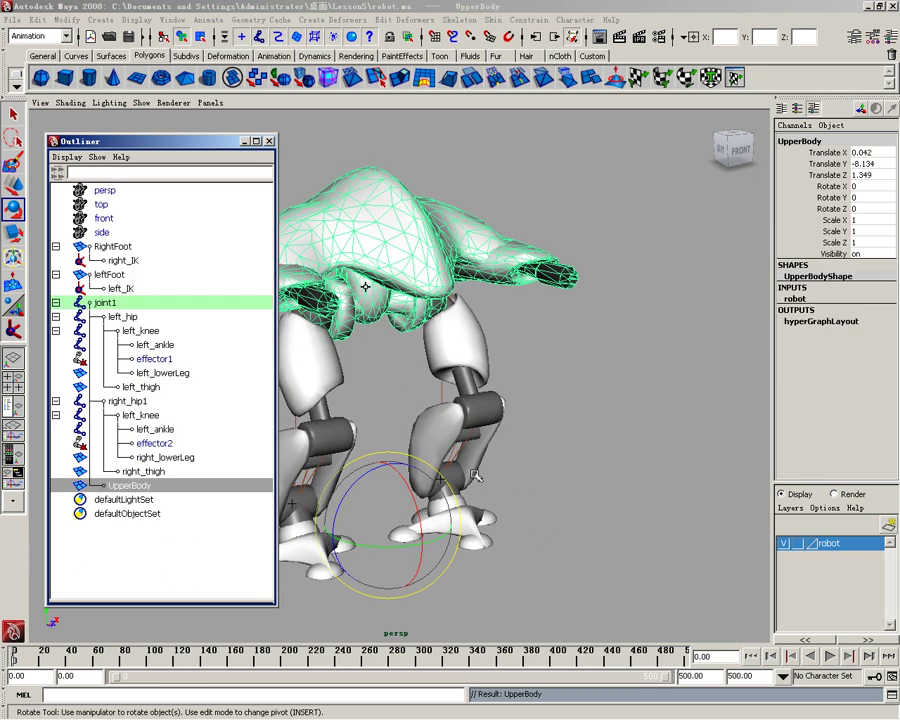
# Clear the selection, switch to component selection mode, and marquee-select joint1's selection handle
pyautogui.click(625, 425)
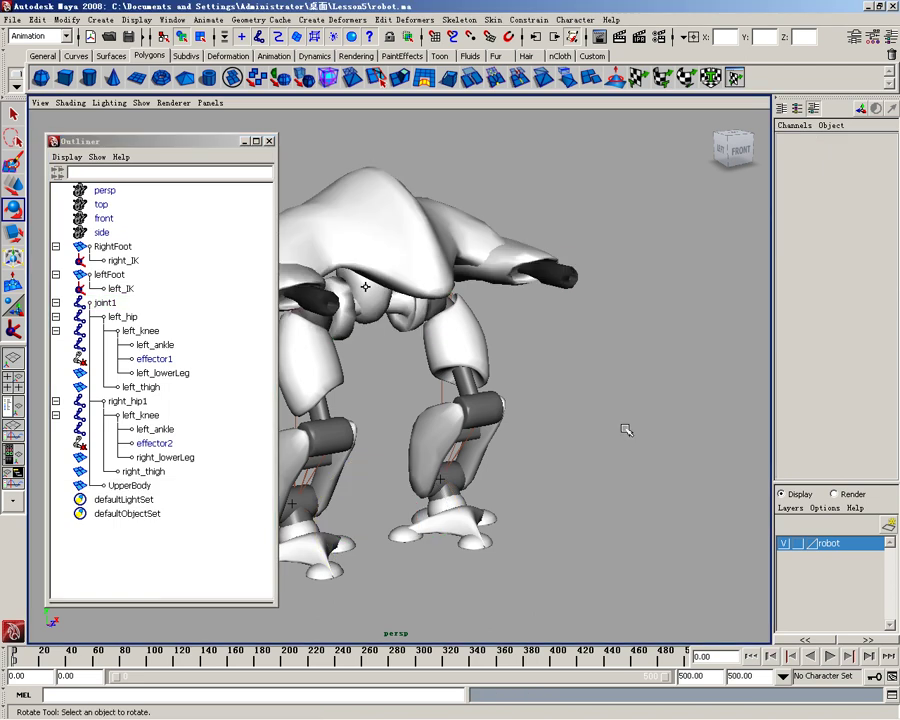
pyautogui.click(453, 362)
pyautogui.click(615, 342)
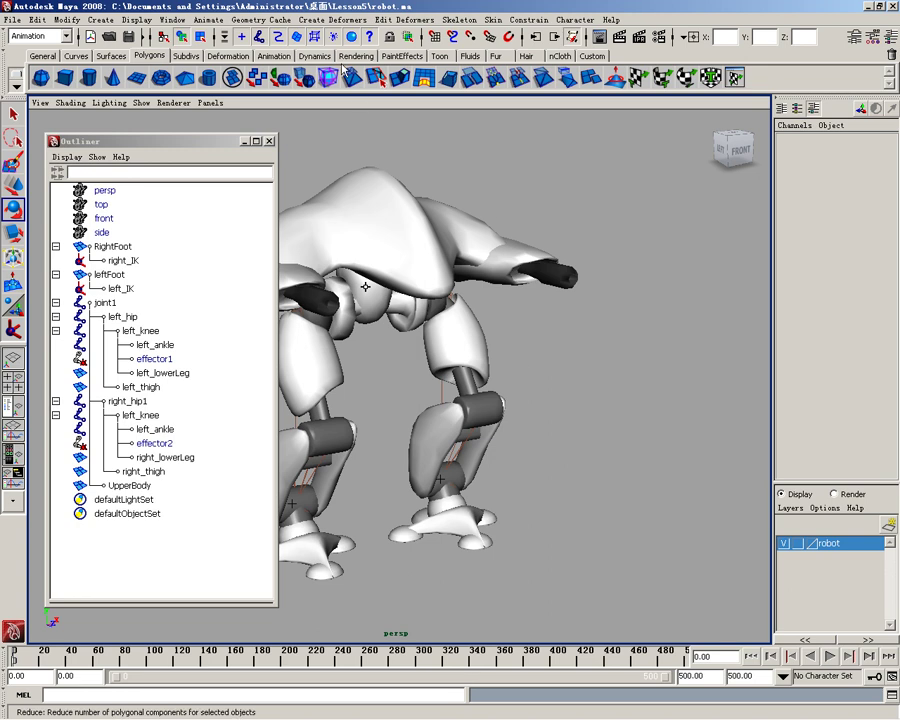
pyautogui.click(201, 37)
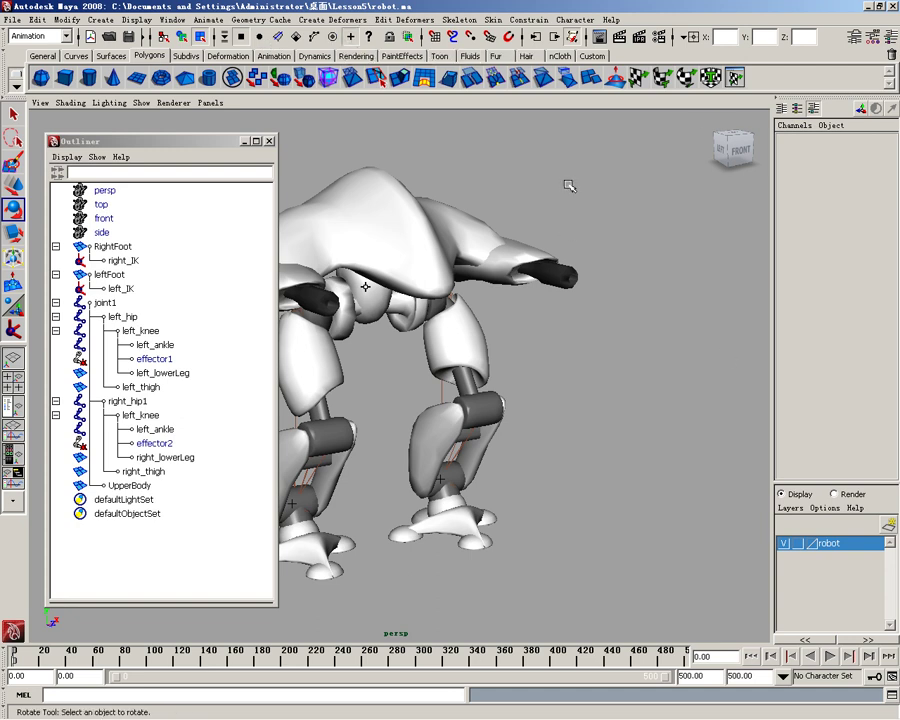
pyautogui.moveTo(569, 186); pyautogui.dragTo(248, 596)
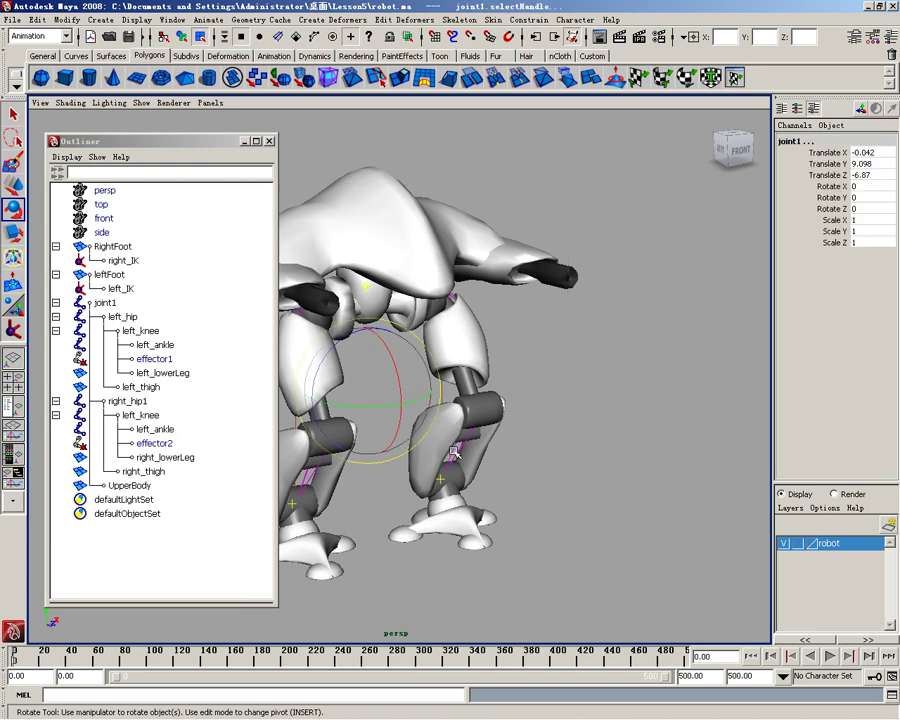
# Move the two foot selection handles out beside the feet
pyautogui.moveTo(576, 586); pyautogui.dragTo(272, 455)
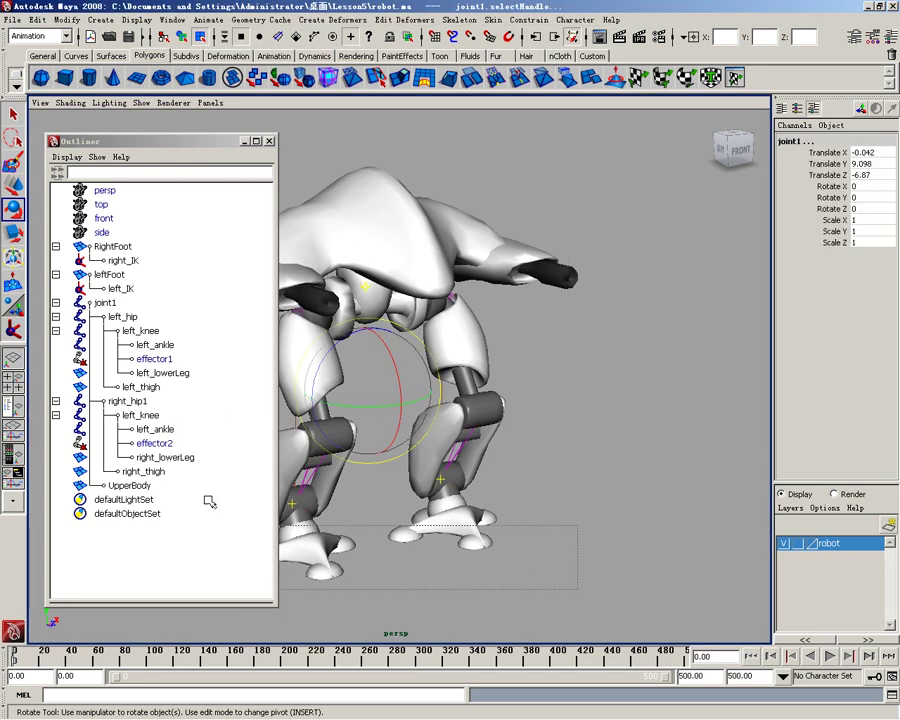
pyautogui.click(14, 186)
pyautogui.moveTo(368, 490)
pyautogui.mouseDown()
pyautogui.moveTo(446, 537)
pyautogui.moveTo(475, 570)
pyautogui.mouseUp()
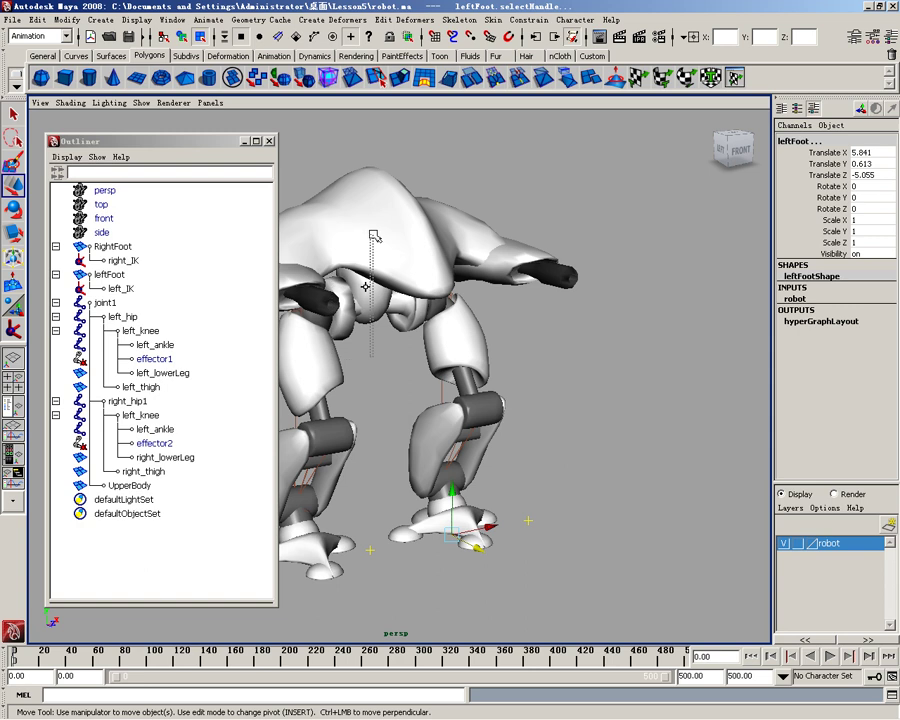
# Lower joint1's selection handle below the pelvis
pyautogui.click(390, 296)
pyautogui.click(388, 295)
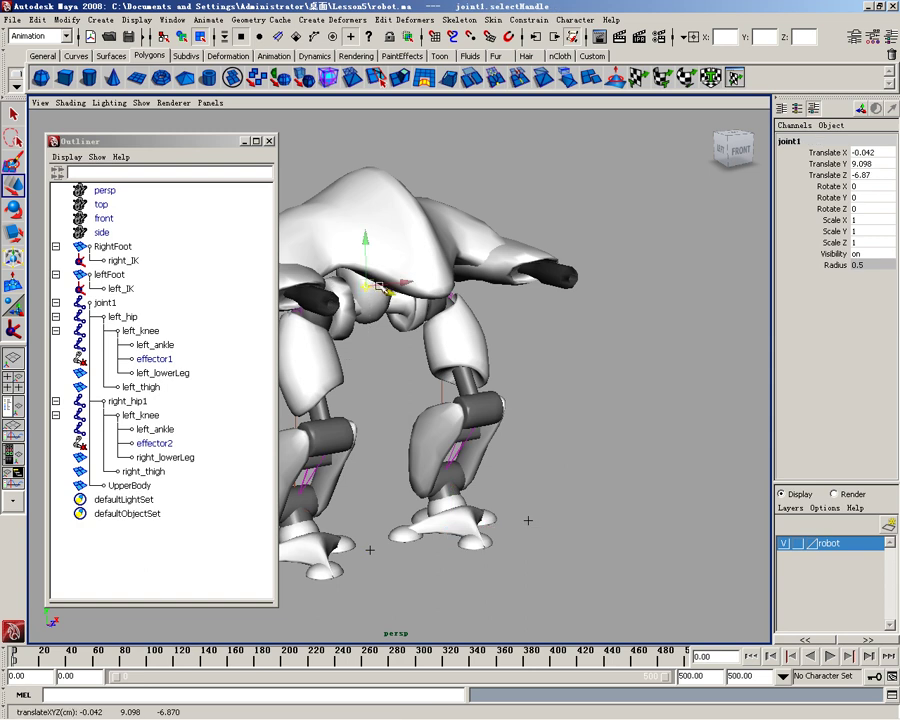
pyautogui.moveTo(367, 242); pyautogui.dragTo(366, 343)
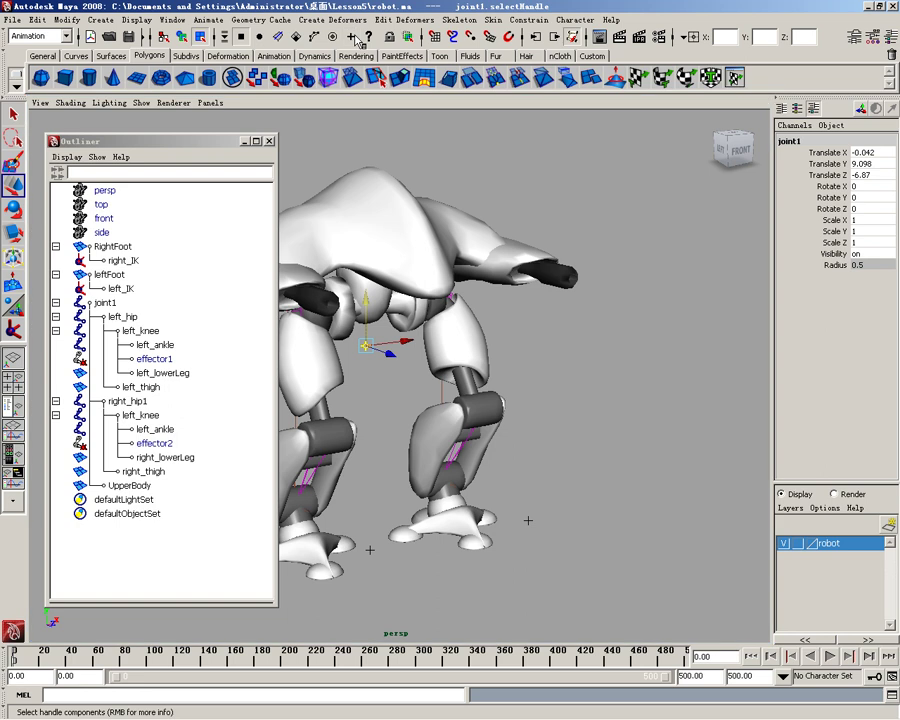
# Return to object selection and rotate joint1 to test the body sway
pyautogui.click(184, 40)
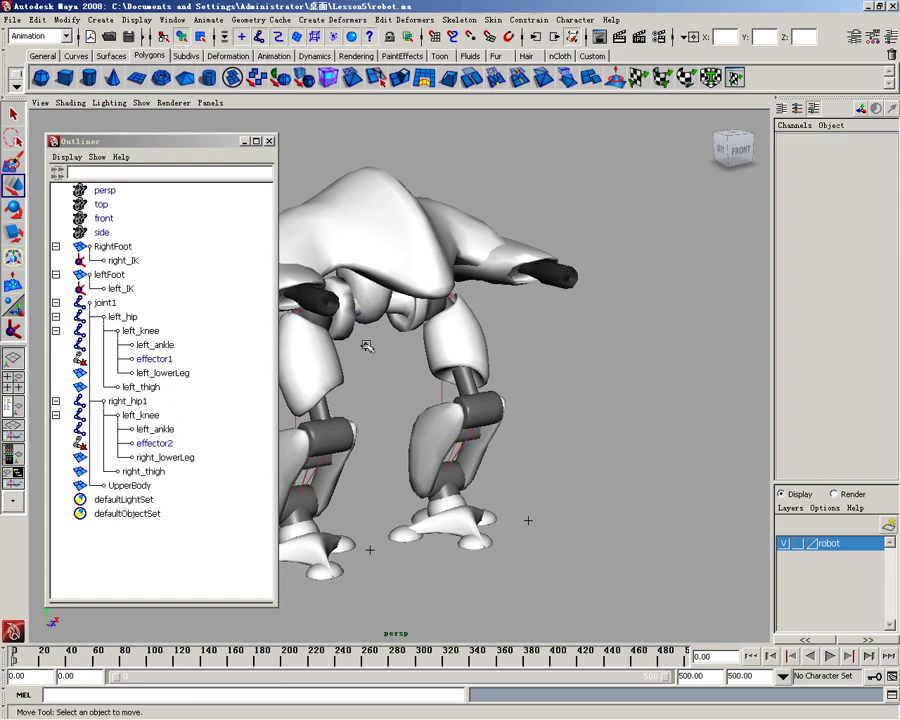
pyautogui.click(366, 345)
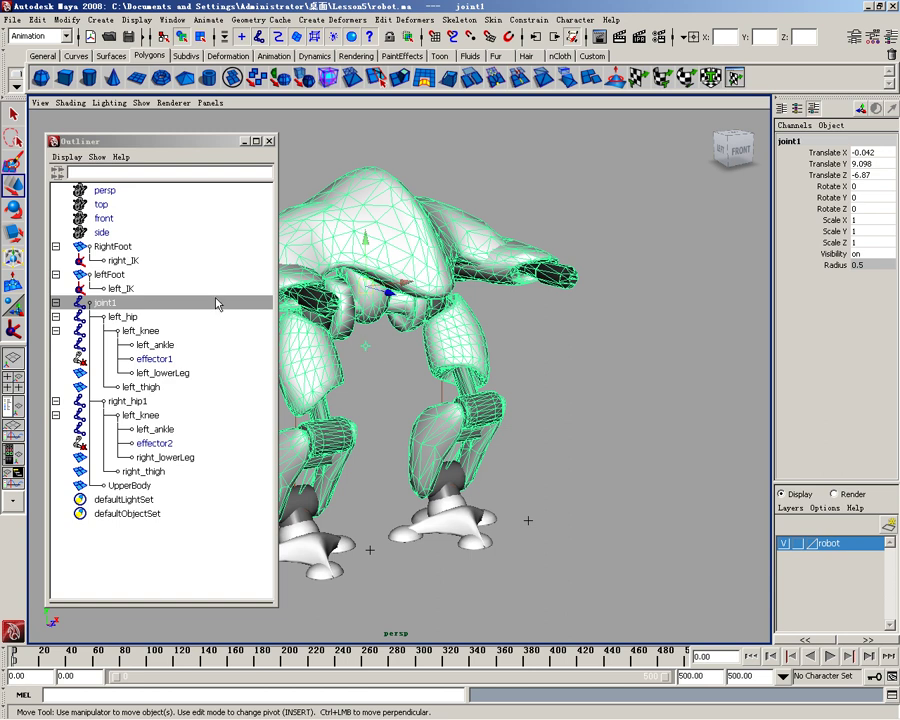
pyautogui.click(15, 210)
pyautogui.moveTo(310, 250); pyautogui.dragTo(354, 295)
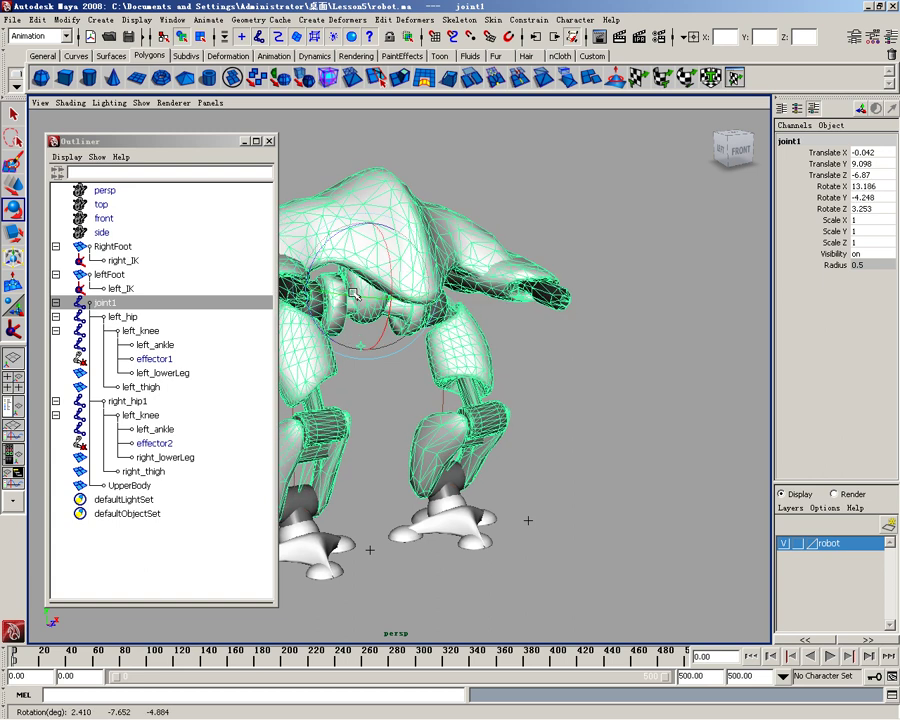
# Rotate the left foot slightly, then slide it inward along X and forward along Z
pyautogui.click(533, 524)
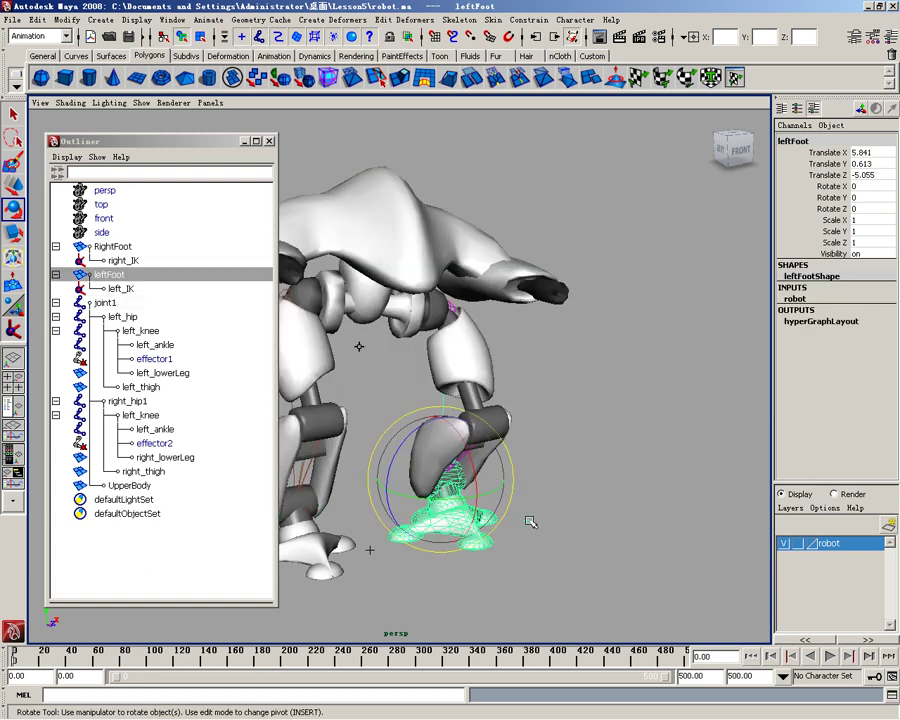
pyautogui.moveTo(450, 470)
pyautogui.mouseDown()
pyautogui.moveTo(462, 480)
pyautogui.moveTo(452, 515)
pyautogui.moveTo(427, 508)
pyautogui.mouseUp()
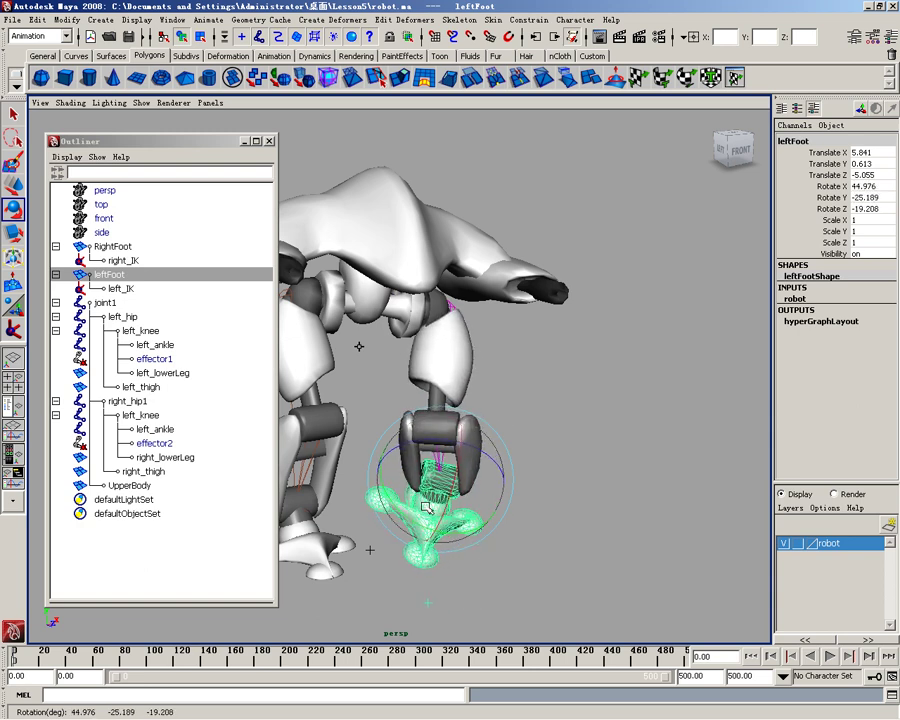
pyautogui.click(14, 232)
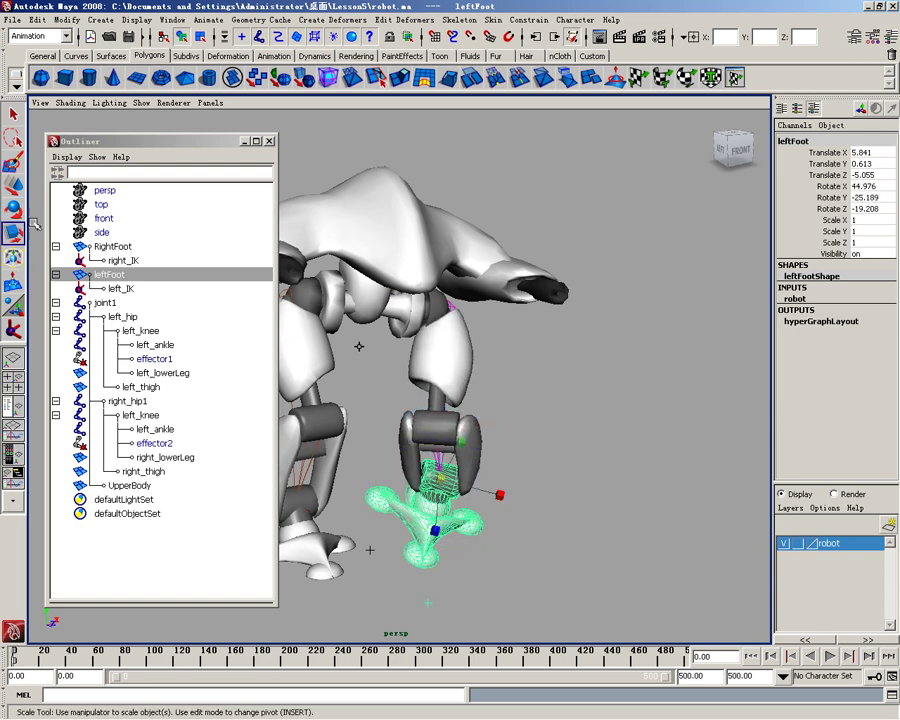
pyautogui.click(14, 185)
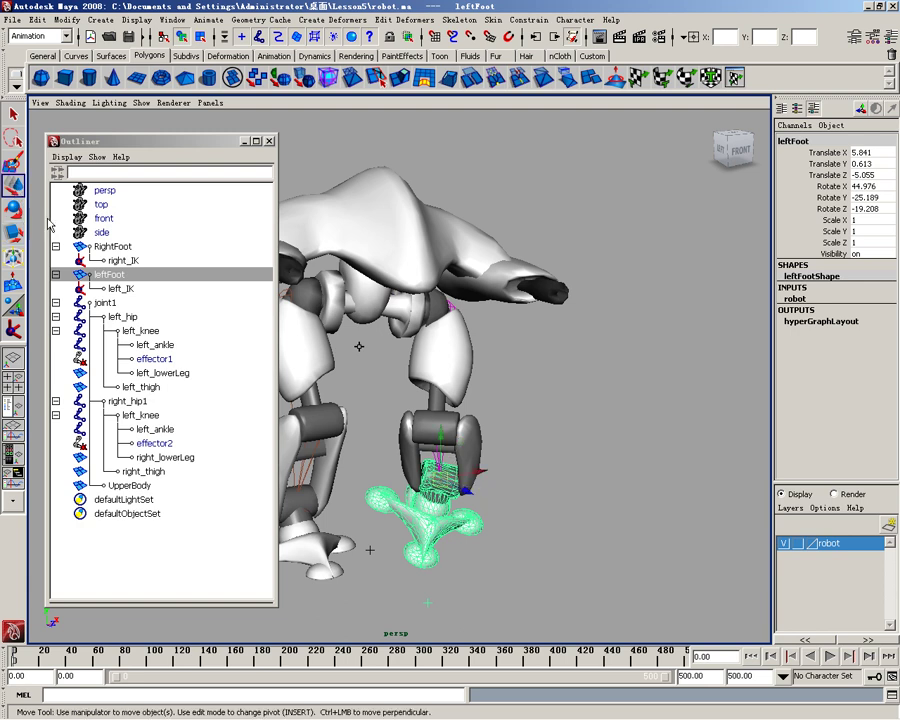
pyautogui.moveTo(473, 471); pyautogui.dragTo(450, 456)
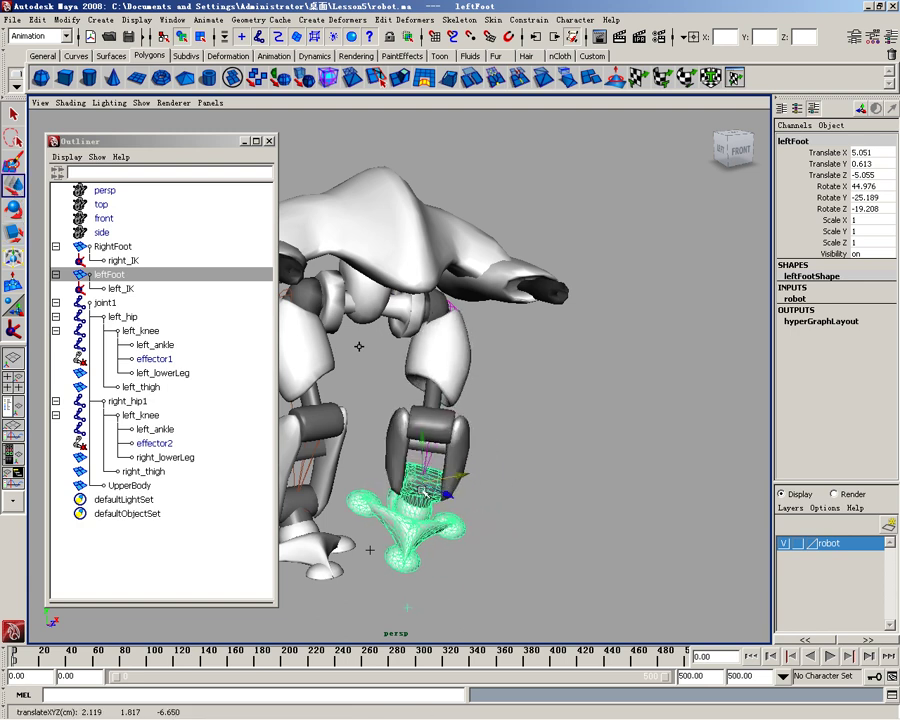
pyautogui.moveTo(424, 491)
pyautogui.mouseDown()
pyautogui.moveTo(532, 523)
pyautogui.moveTo(338, 558)
pyautogui.mouseUp()
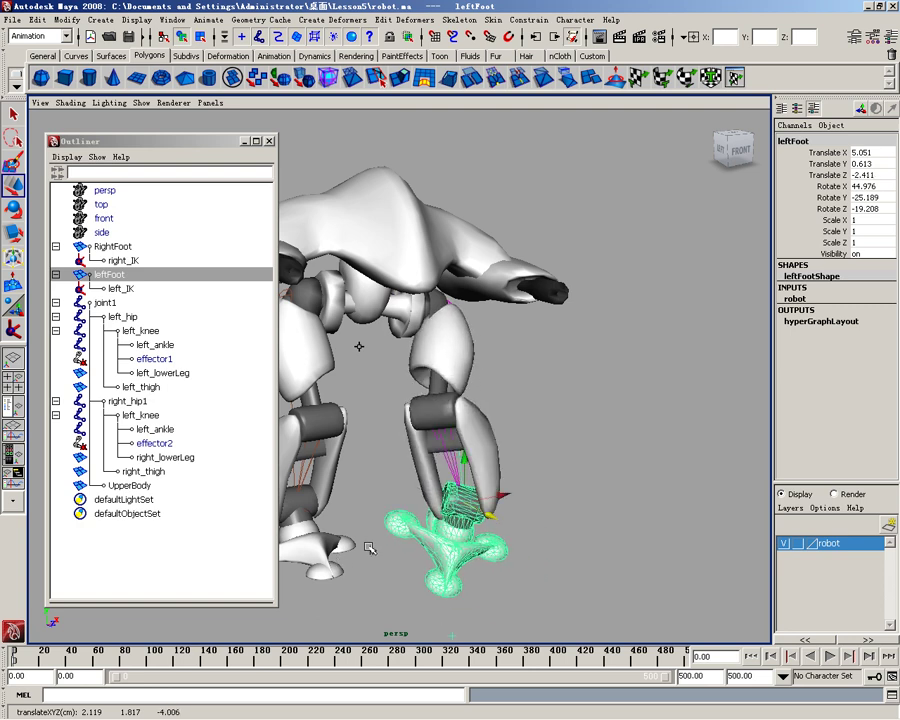
# Slide the right foot sideways, then lower joint1 to crouch the body
pyautogui.click(374, 546)
pyautogui.click(335, 545)
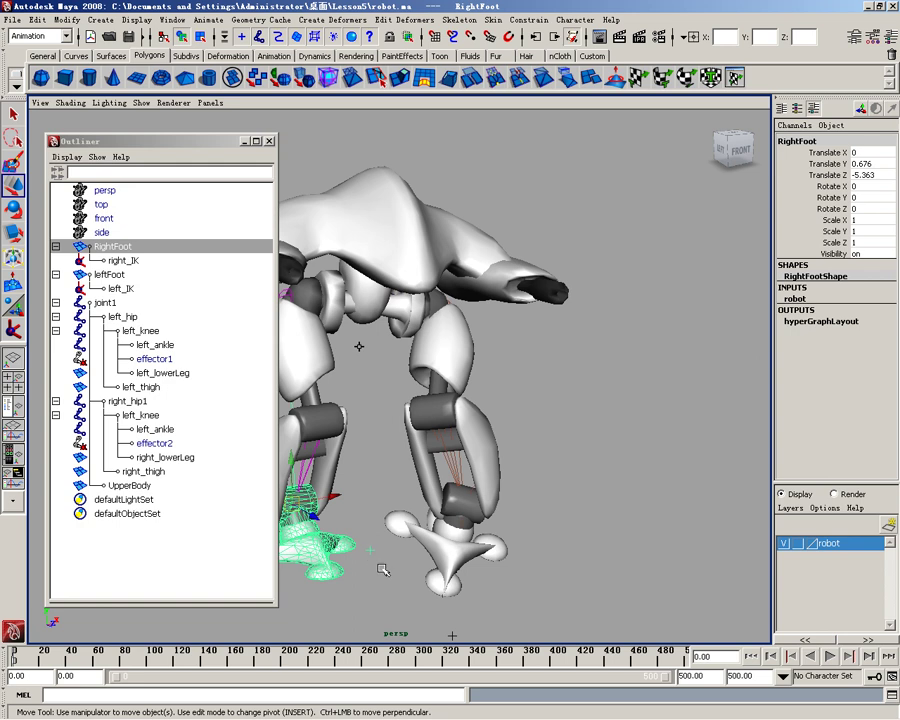
pyautogui.moveTo(332, 500); pyautogui.dragTo(375, 497)
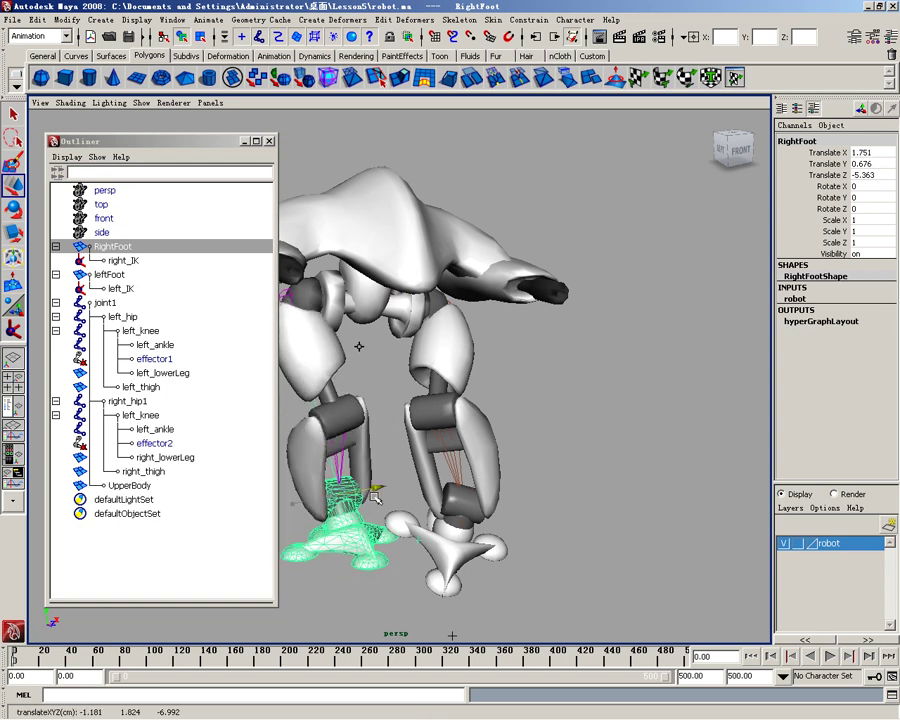
pyautogui.click(363, 338)
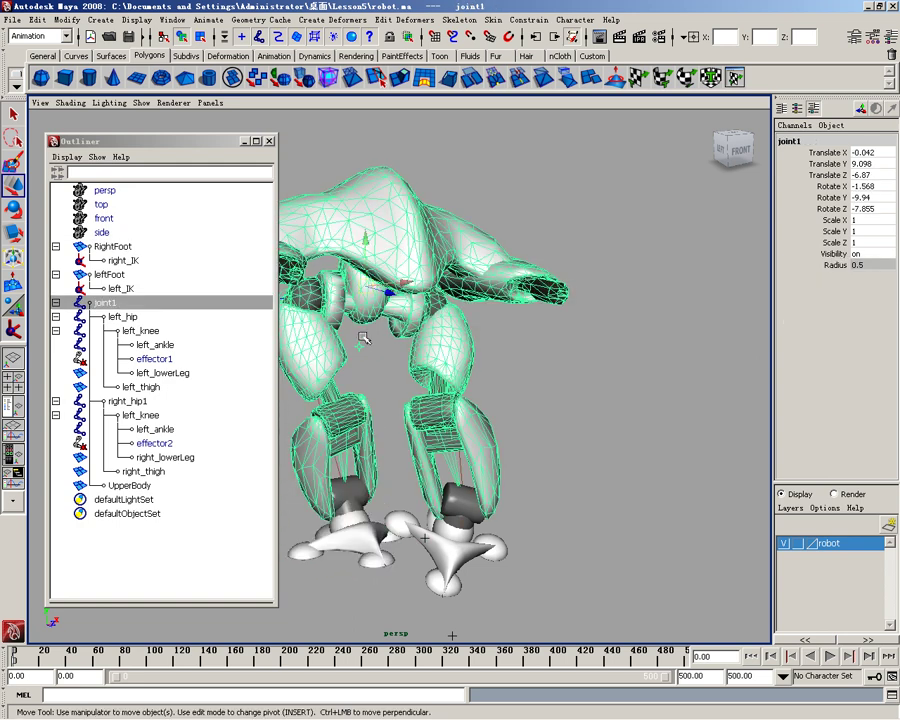
pyautogui.moveTo(364, 242); pyautogui.dragTo(363, 249)
pyautogui.moveTo(367, 281); pyautogui.dragTo(367, 297)
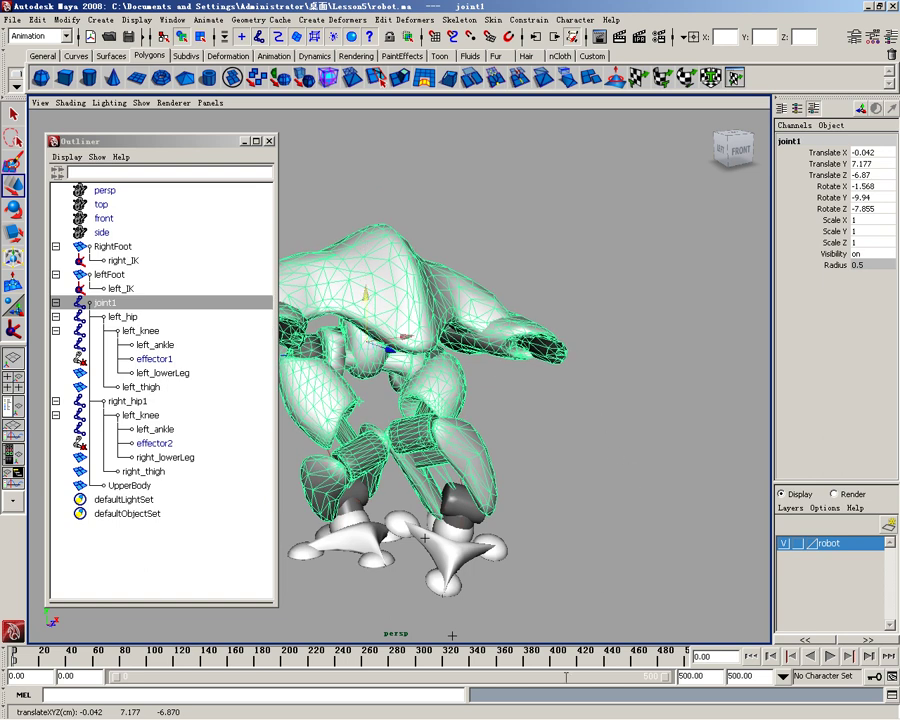
# Undo four times to return the feet and joint1 to their rest pose
pyautogui.hotkey('ctrl', 'z')
pyautogui.hotkey('ctrl', 'z')
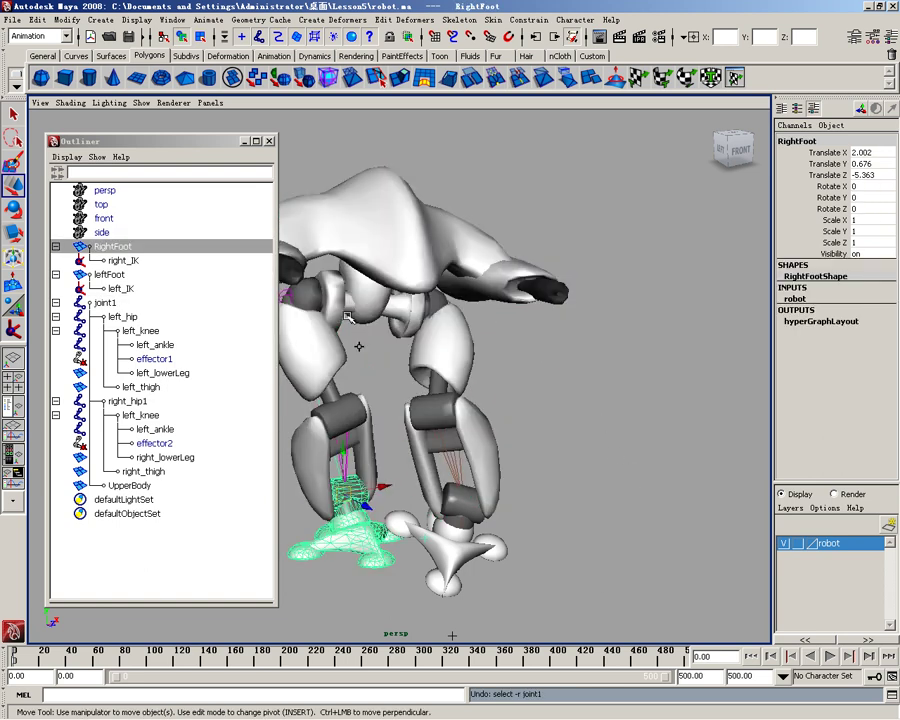
pyautogui.hotkey('ctrl', 'z')
pyautogui.hotkey('ctrl', 'z')
pyautogui.hotkey('ctrl', 'z')
pyautogui.hotkey('ctrl', 'z')
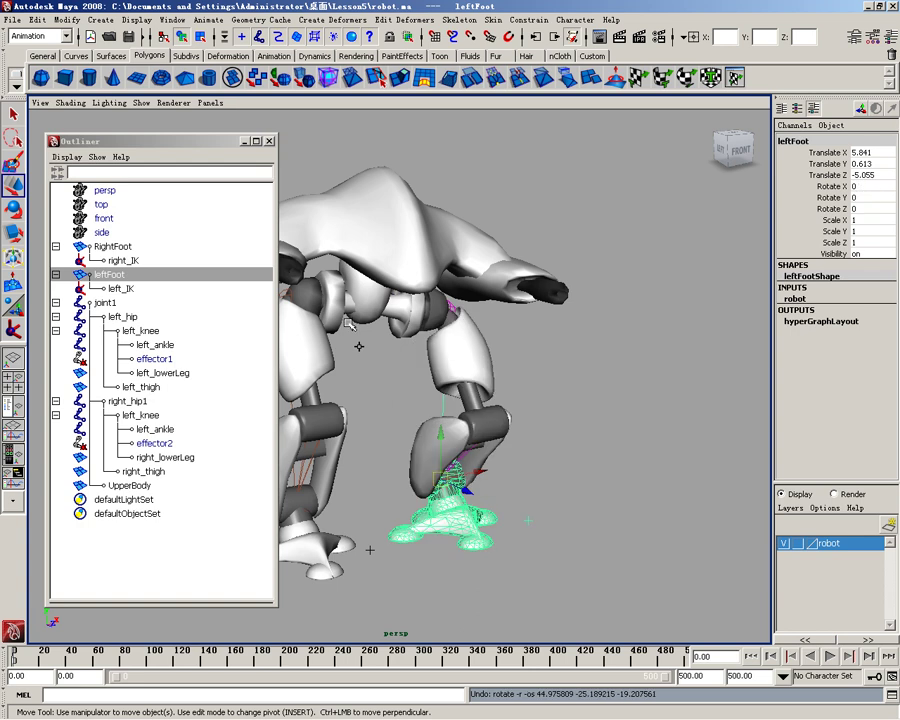
pyautogui.hotkey('ctrl', 'z')
pyautogui.hotkey('ctrl', 'z')
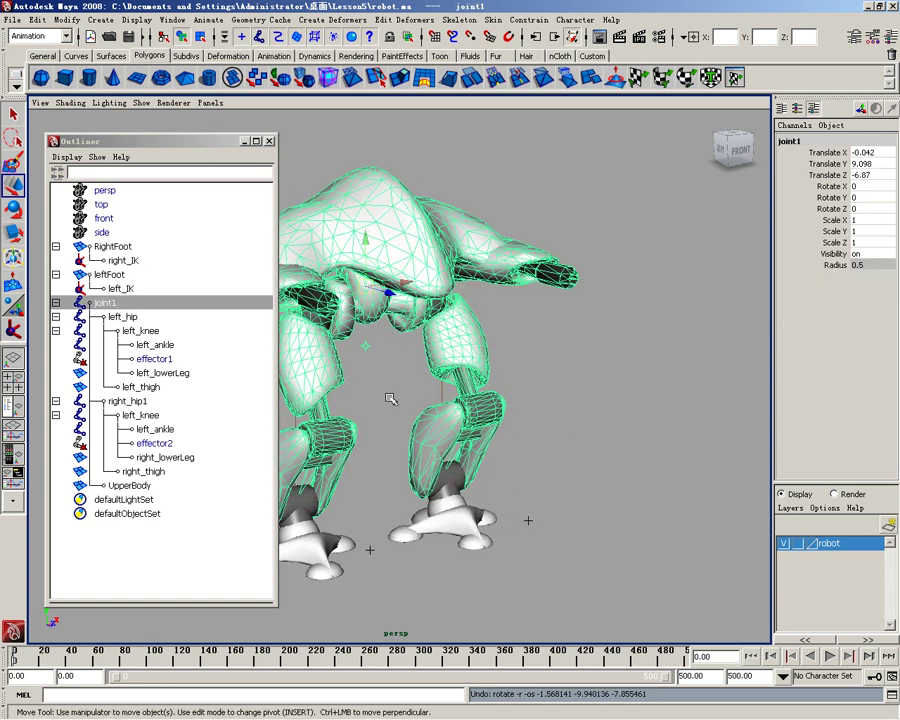
pyautogui.hotkey('ctrl', 'z')
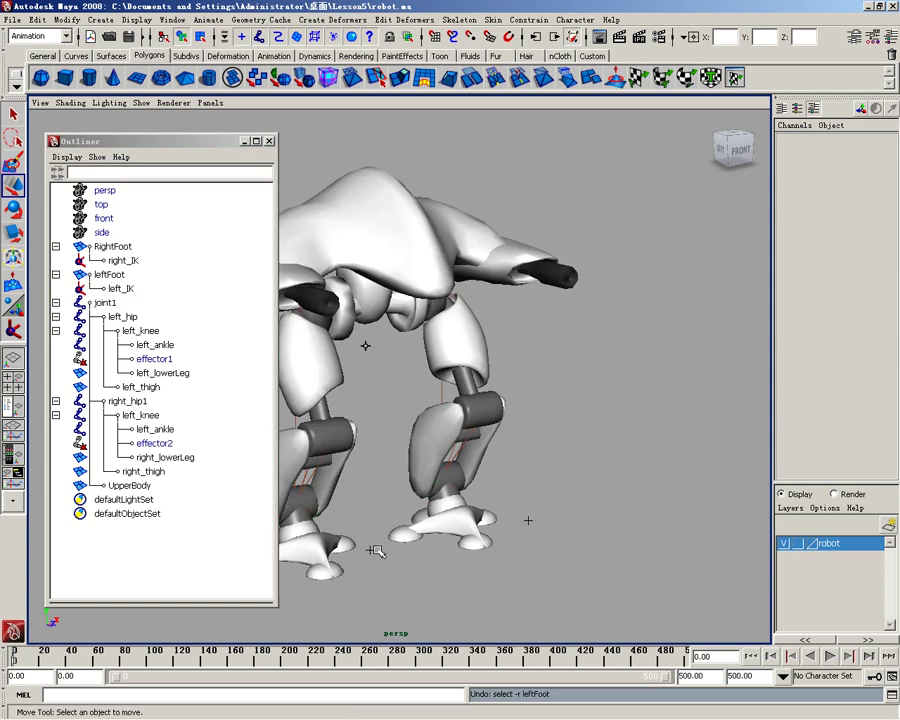
# Select both feet plus joint1 and move to a later frame on the Time Slider
pyautogui.moveTo(368, 552); pyautogui.dragTo(551, 515)
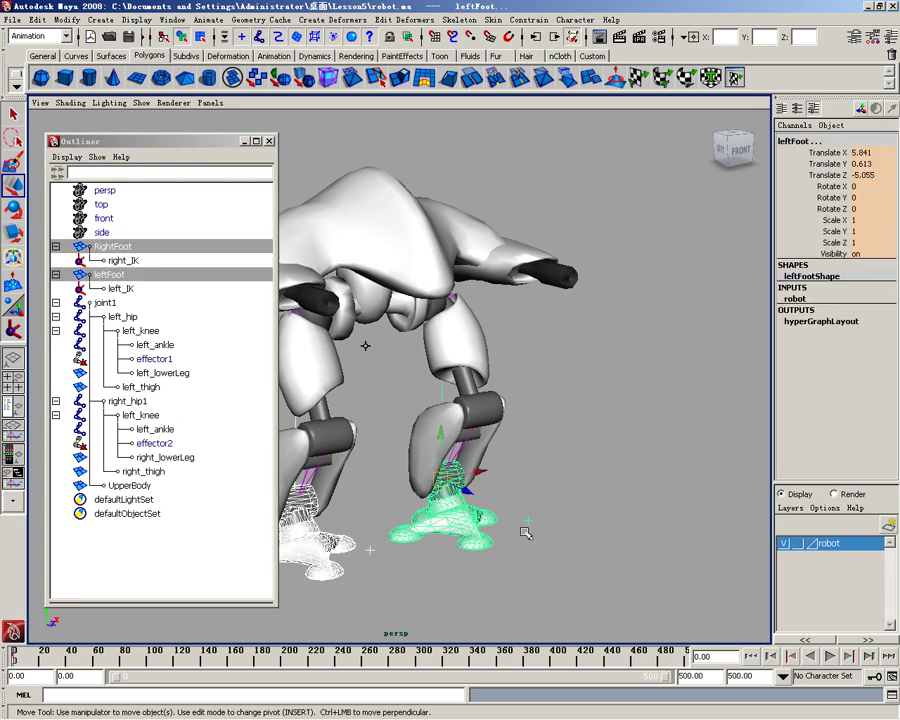
pyautogui.click(361, 547)
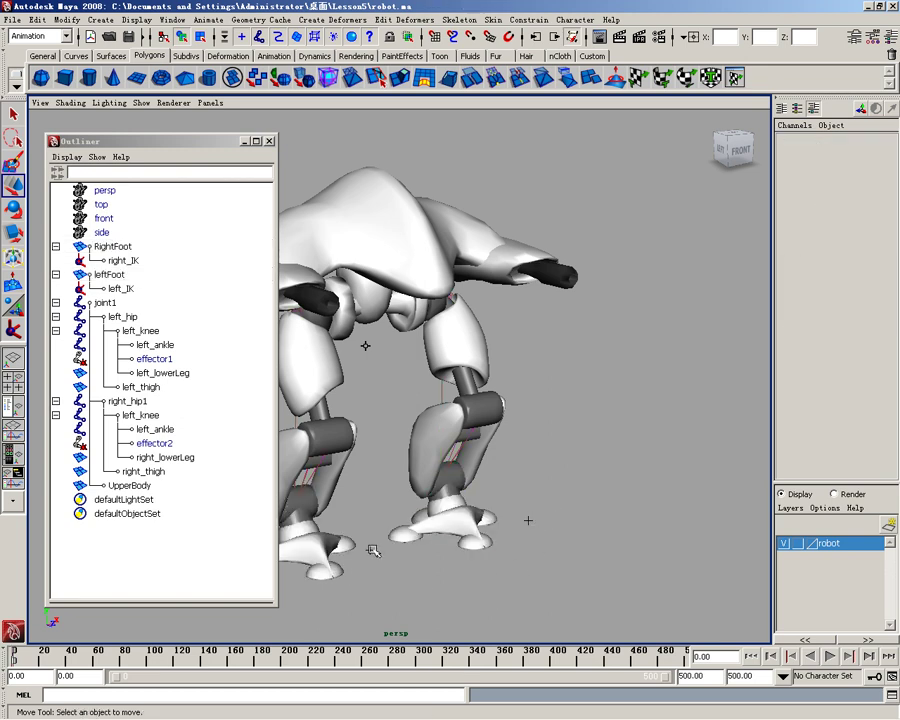
pyautogui.moveTo(371, 551); pyautogui.dragTo(528, 512)
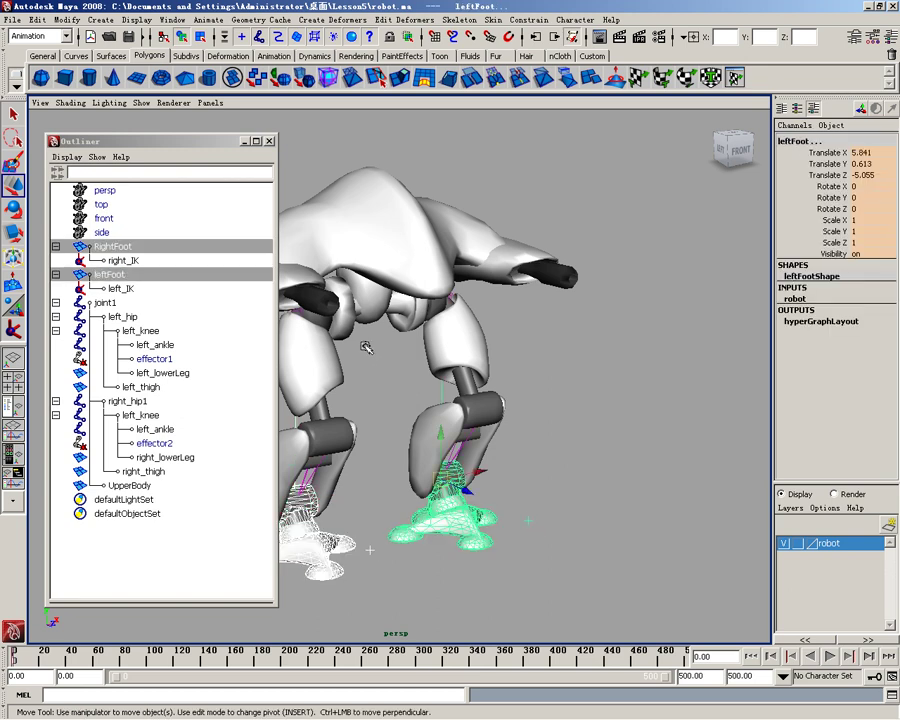
pyautogui.keyDown('shift'); pyautogui.click(366, 346); pyautogui.keyUp('shift')
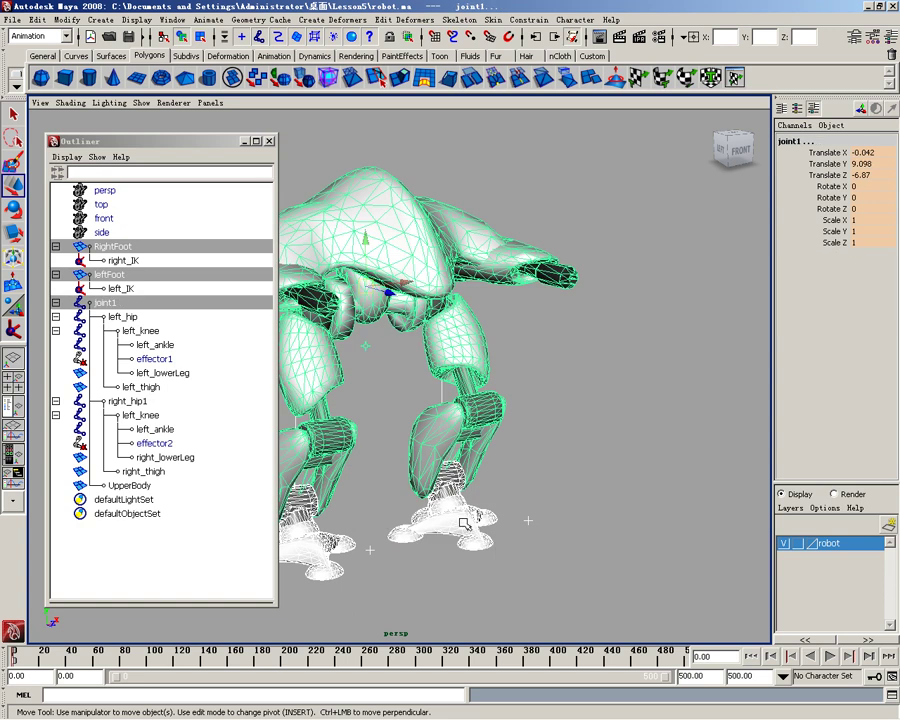
pyautogui.click(42, 660)
pyautogui.hotkey('alt', 'v')
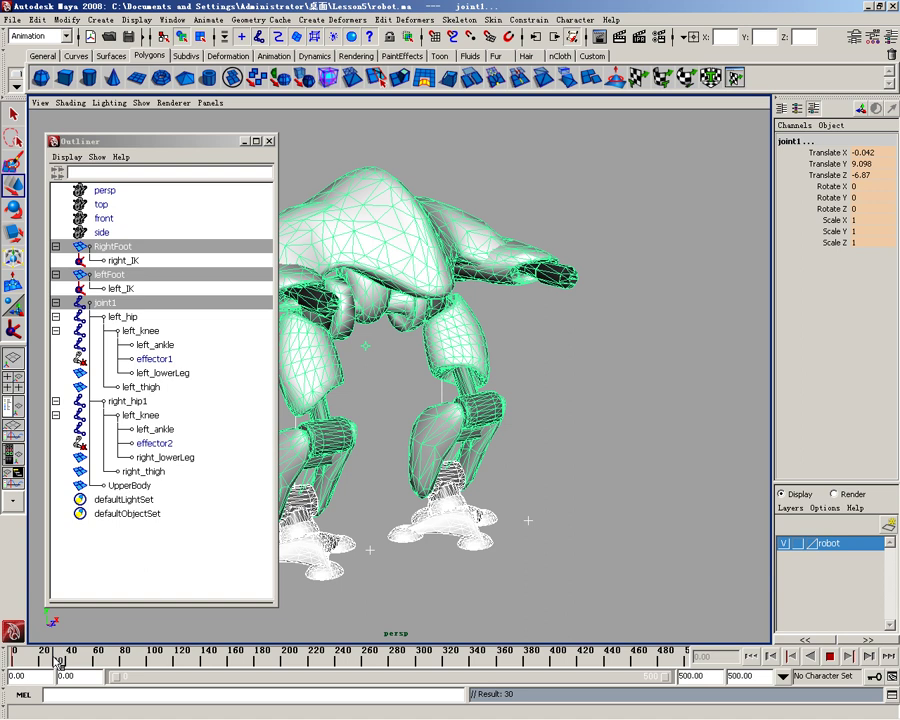
# At frame 30, rotate joint1 to Rotate Y -43.597 and key it, then resume playback
pyautogui.hotkey('alt', 'v')
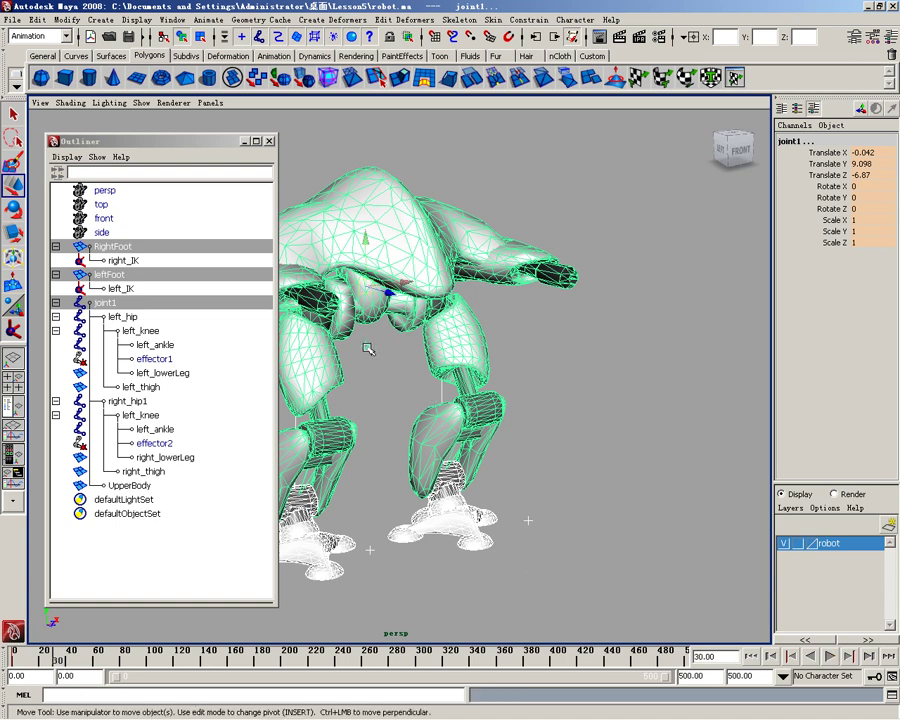
pyautogui.click(367, 348)
pyautogui.press('e')
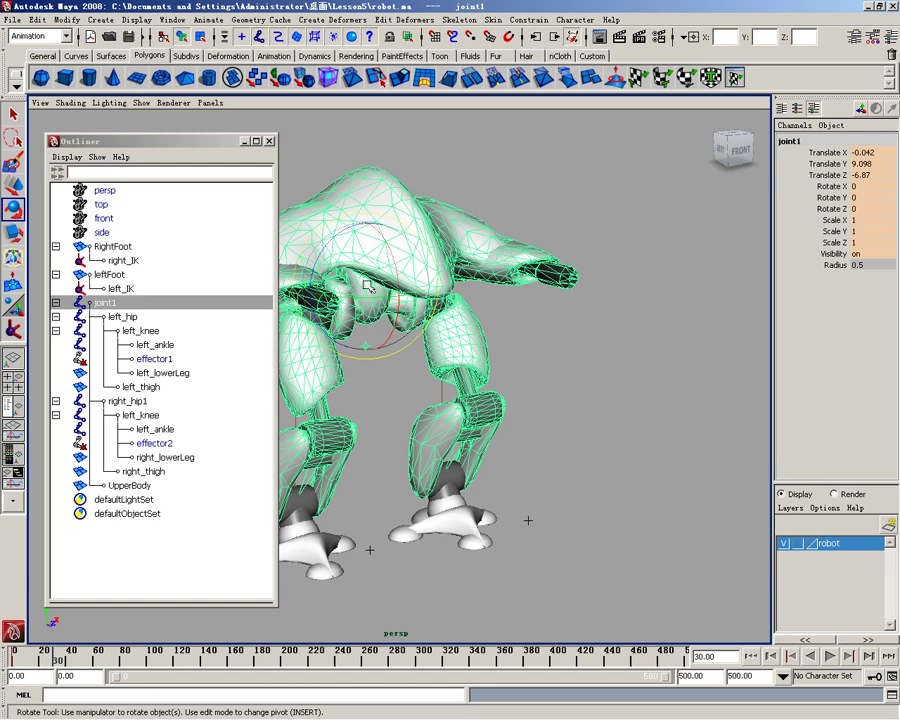
pyautogui.moveTo(395, 272); pyautogui.dragTo(325, 271)
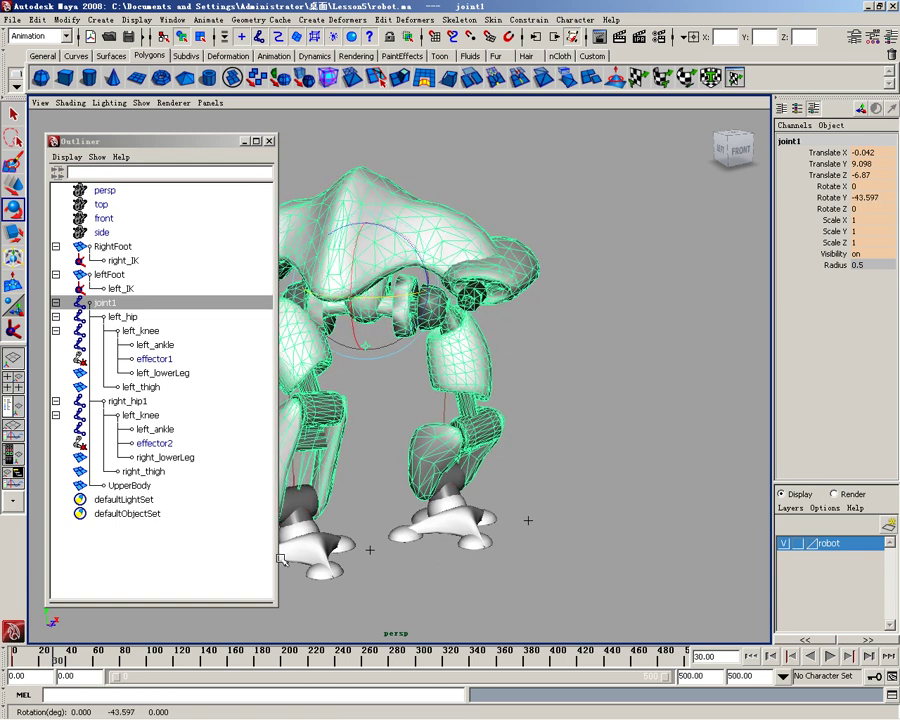
pyautogui.click(268, 607)
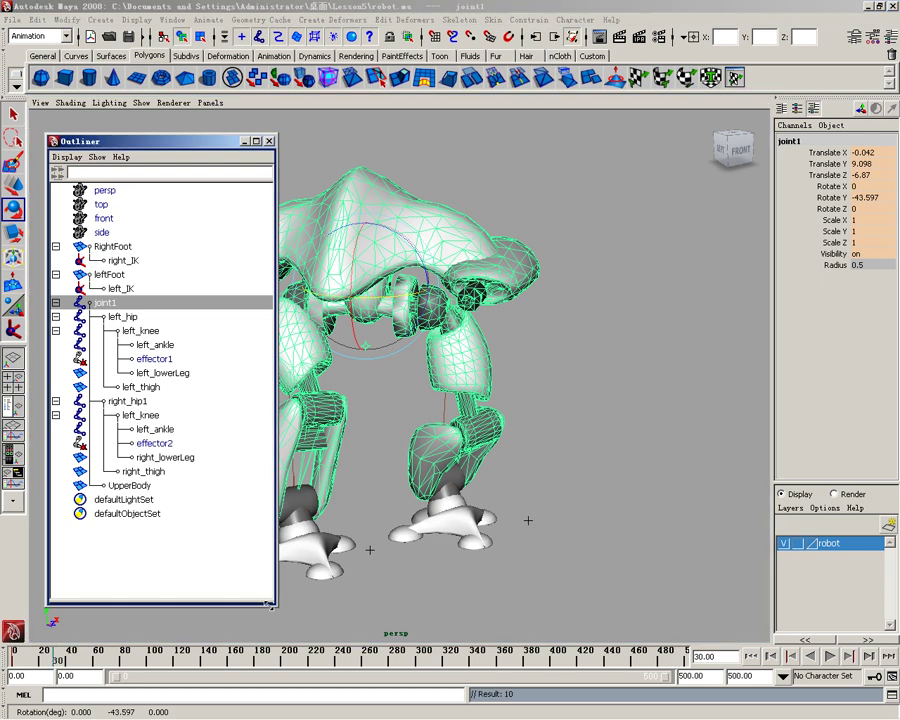
pyautogui.click(65, 656)
pyautogui.hotkey('alt', 'v')
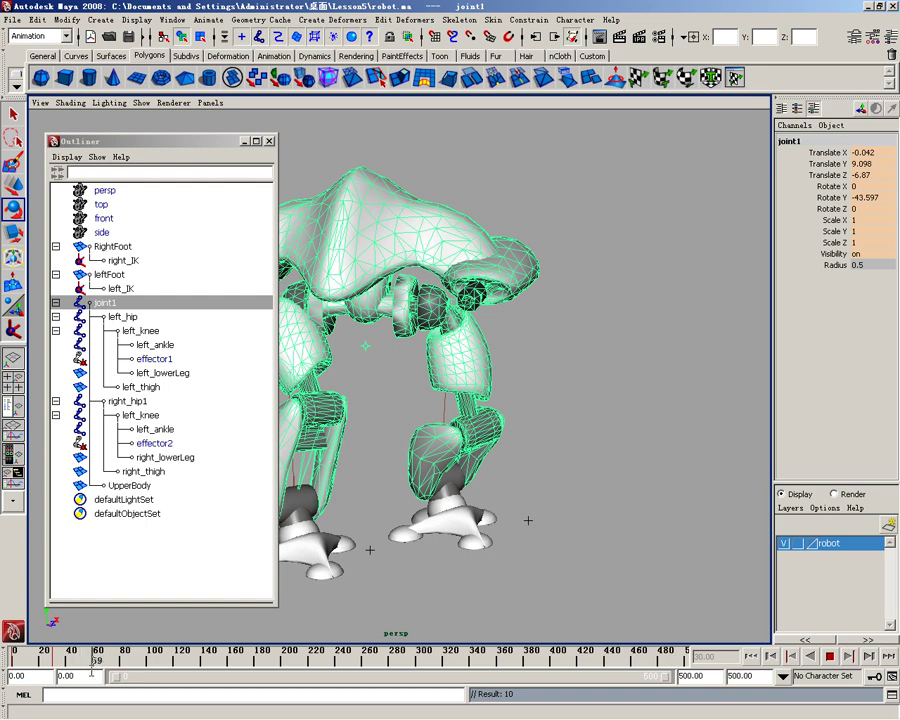
# At frame 59, rotate joint1 to about X -41.7, Y 40.1, Z -8.4, swinging the body to the opposite side
pyautogui.press('Escape')
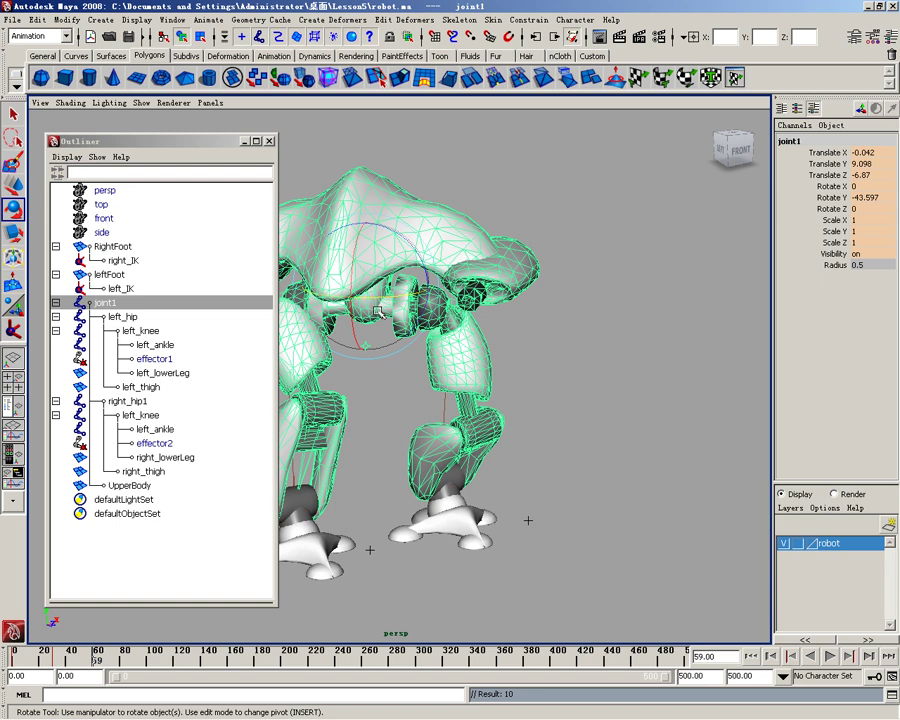
pyautogui.moveTo(378, 311)
pyautogui.mouseDown()
pyautogui.moveTo(401, 304)
pyautogui.moveTo(372, 300)
pyautogui.mouseUp()
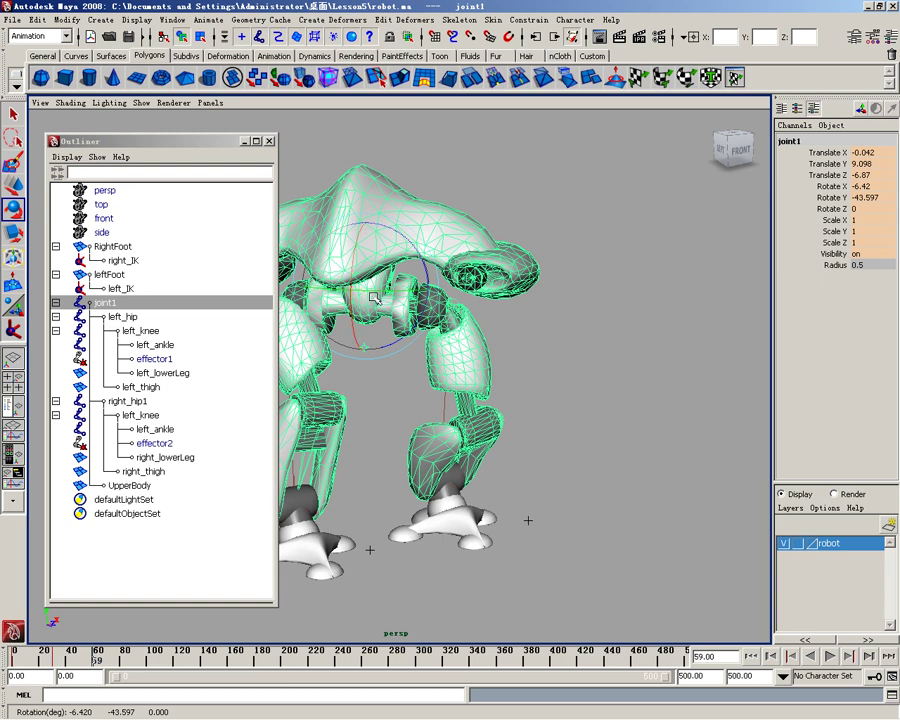
pyautogui.moveTo(372, 293)
pyautogui.mouseDown()
pyautogui.moveTo(432, 294)
pyautogui.moveTo(421, 263)
pyautogui.mouseUp()
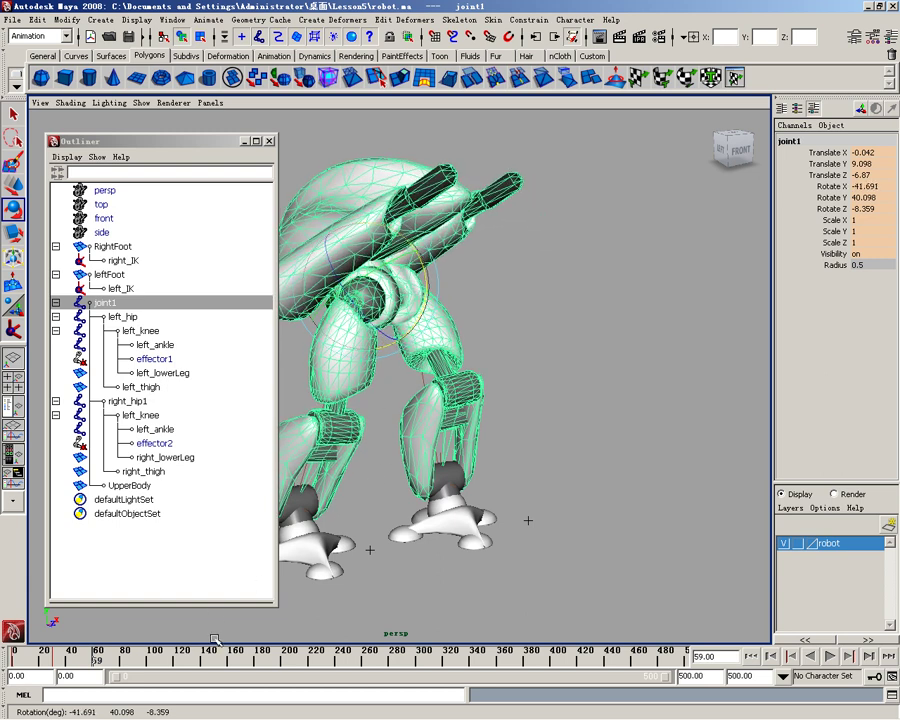
# Play the sway animation back from about frame 28, then stop and rewind to frame 0
pyautogui.click(37, 656)
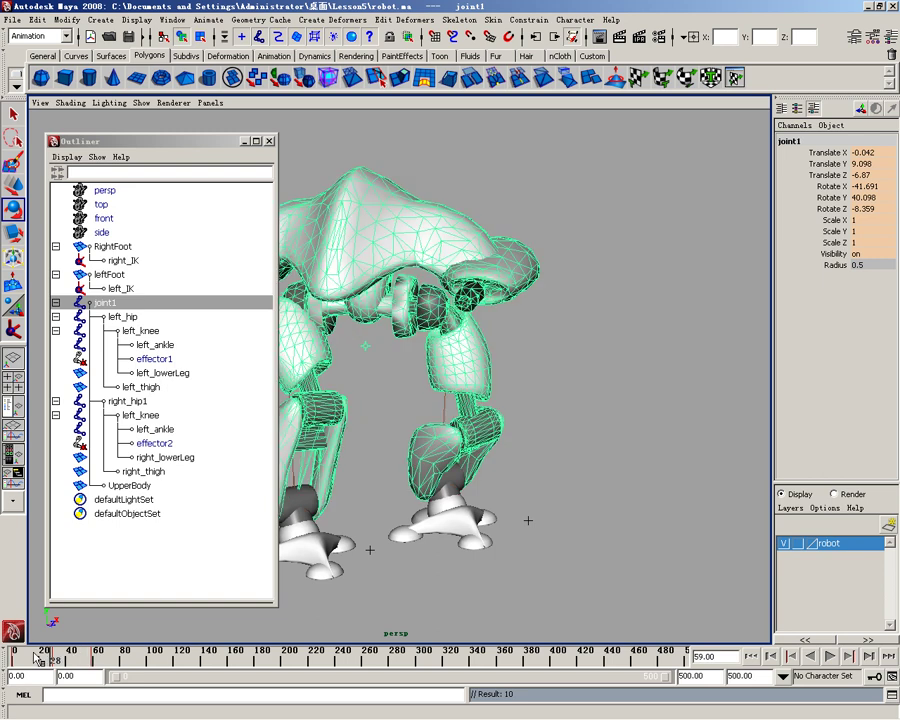
pyautogui.hotkey('alt', 'v')
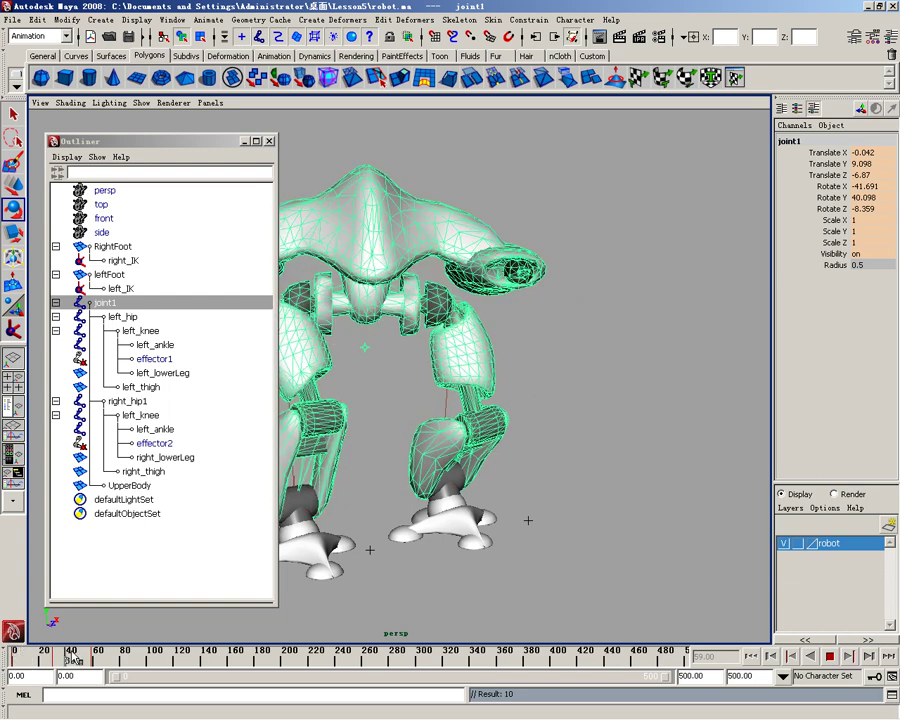
pyautogui.click(10, 657)
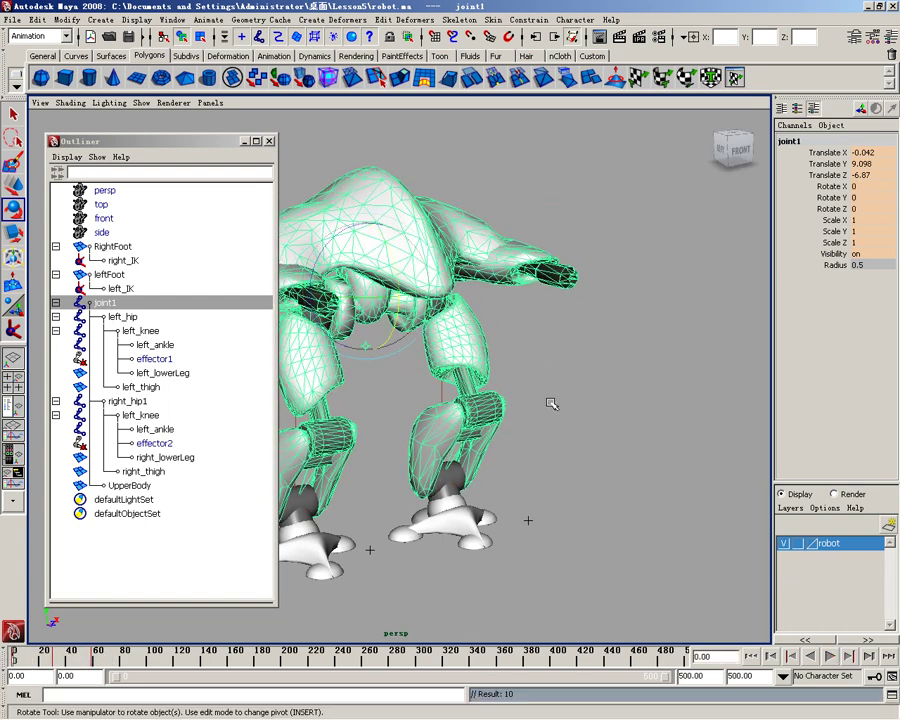